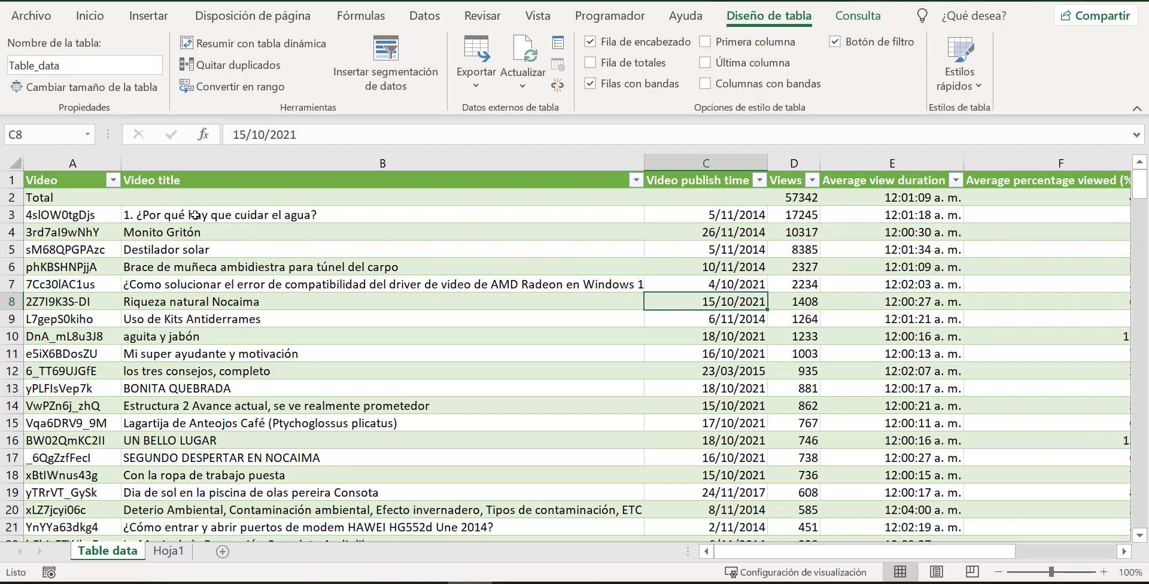
Look through the video table, including its titles, publish times and views.
scroll(234, 245, down, 6)
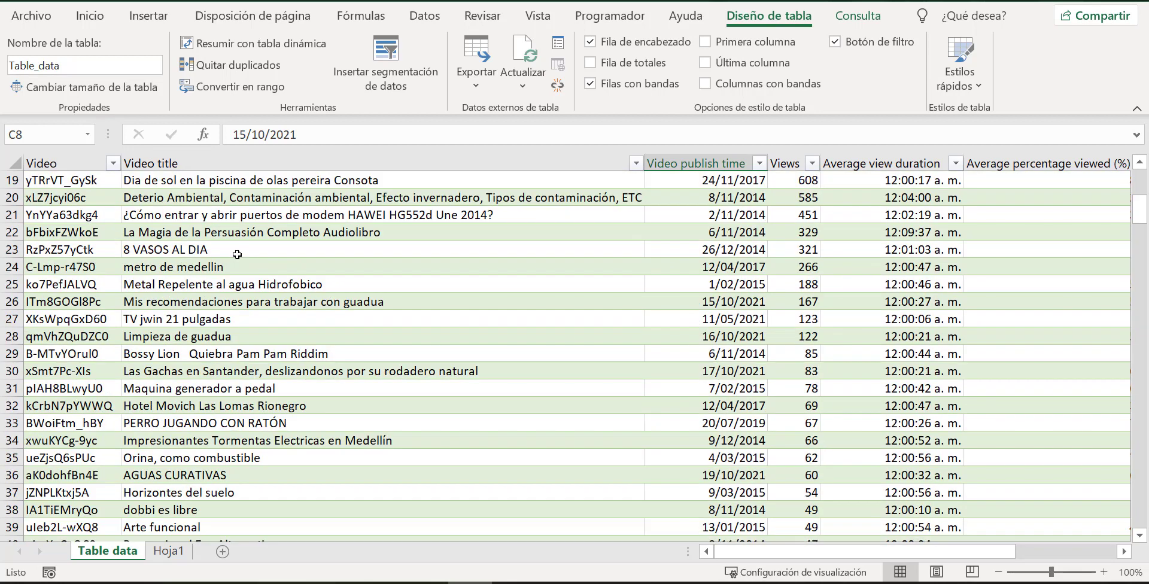
scroll(374, 261, up, 6)
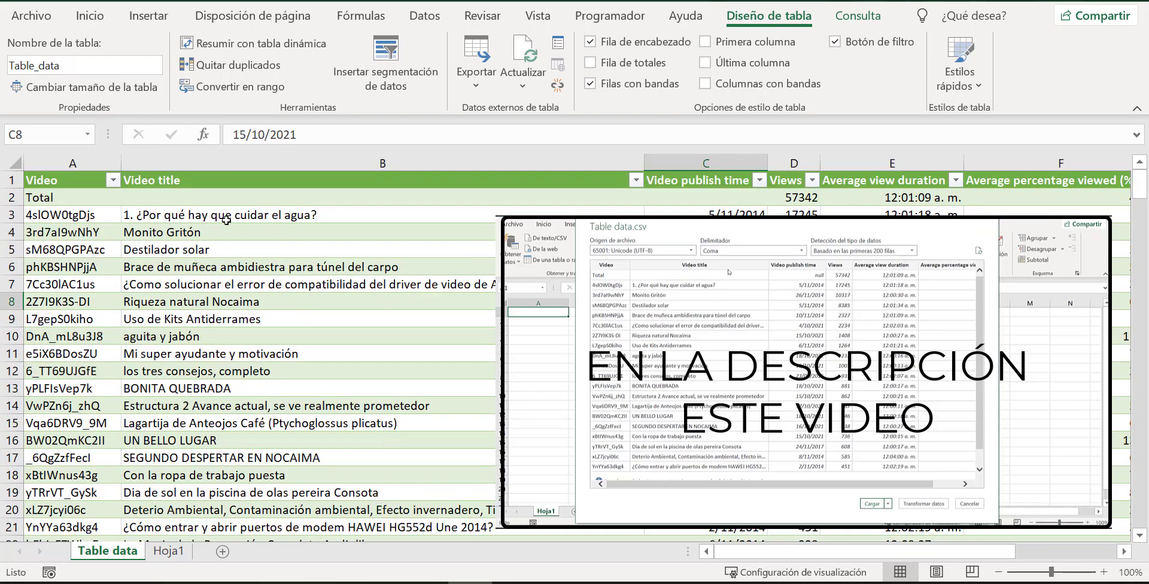
click(231, 214)
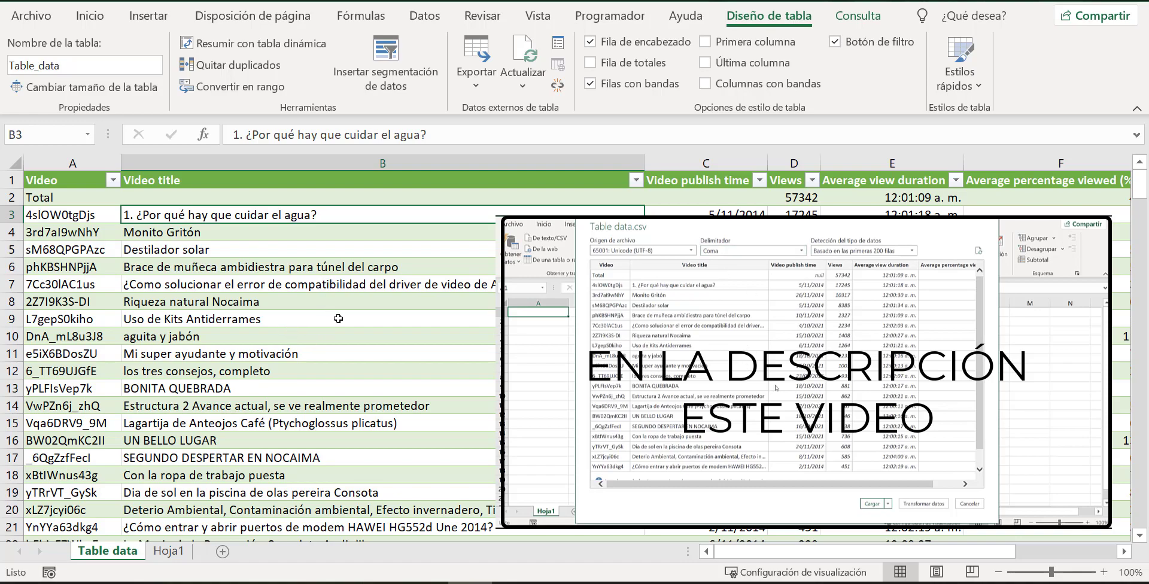
scroll(341, 320, down, 10)
scroll(356, 324, up, 5)
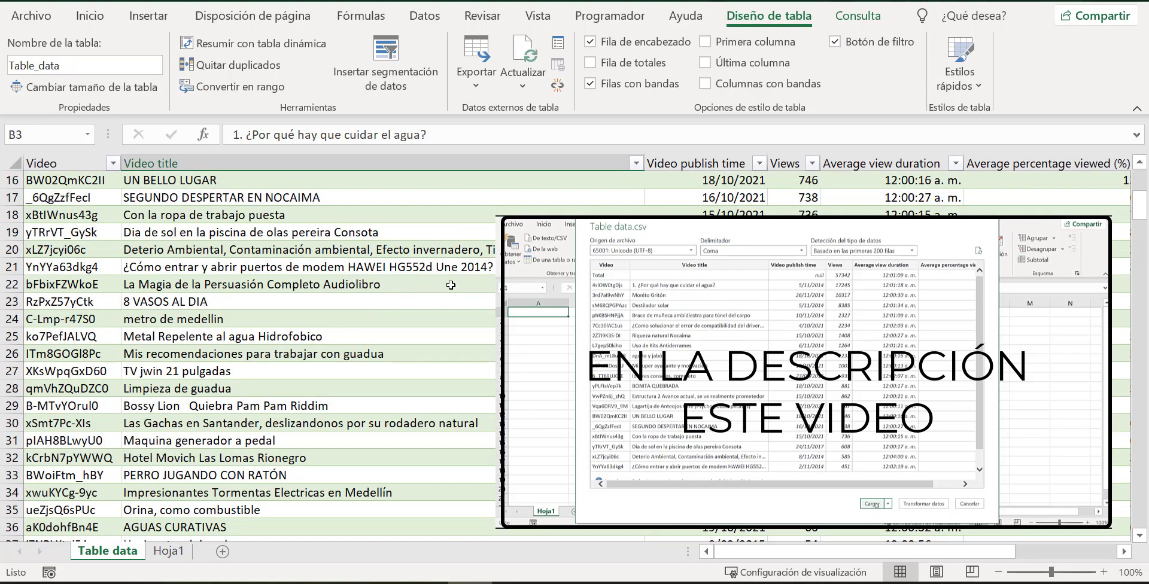
scroll(451, 285, up, 5)
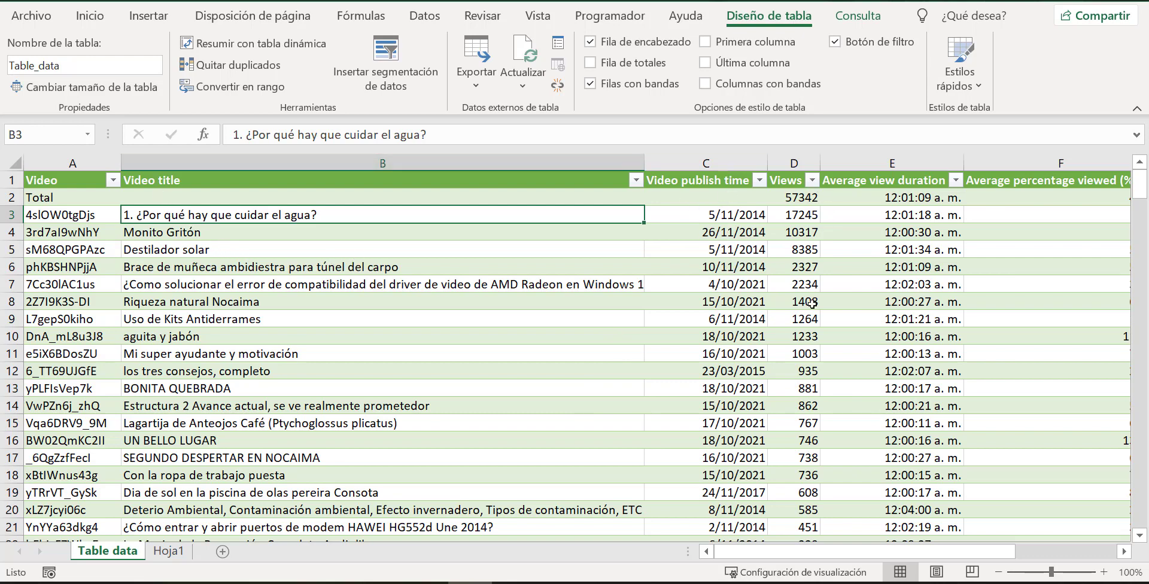
Try hiding the Video publish time column and restore it.
right_click(706, 159)
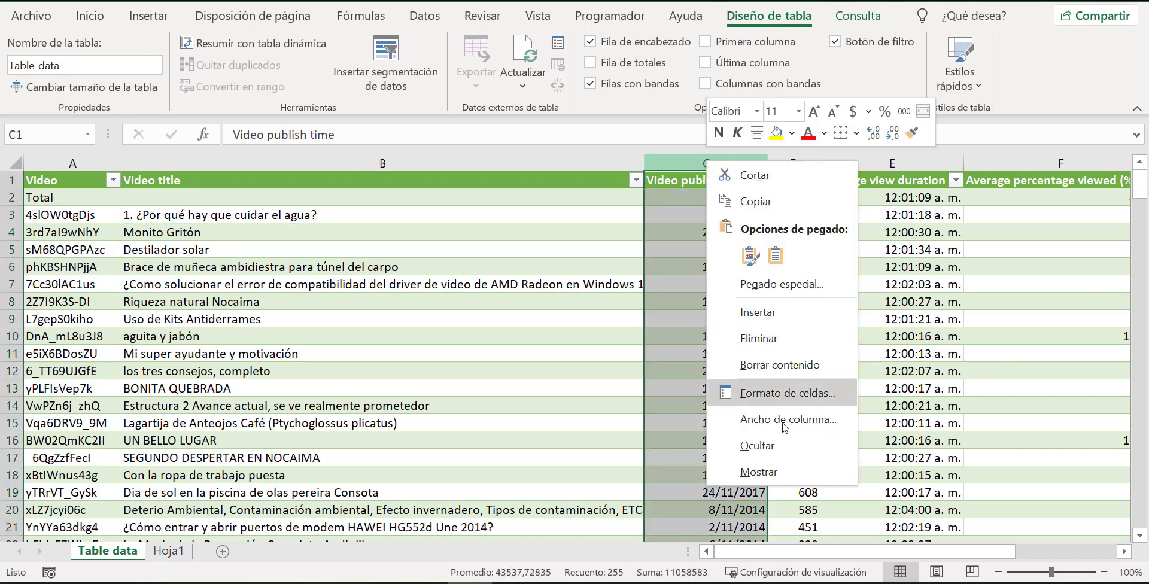
click(777, 455)
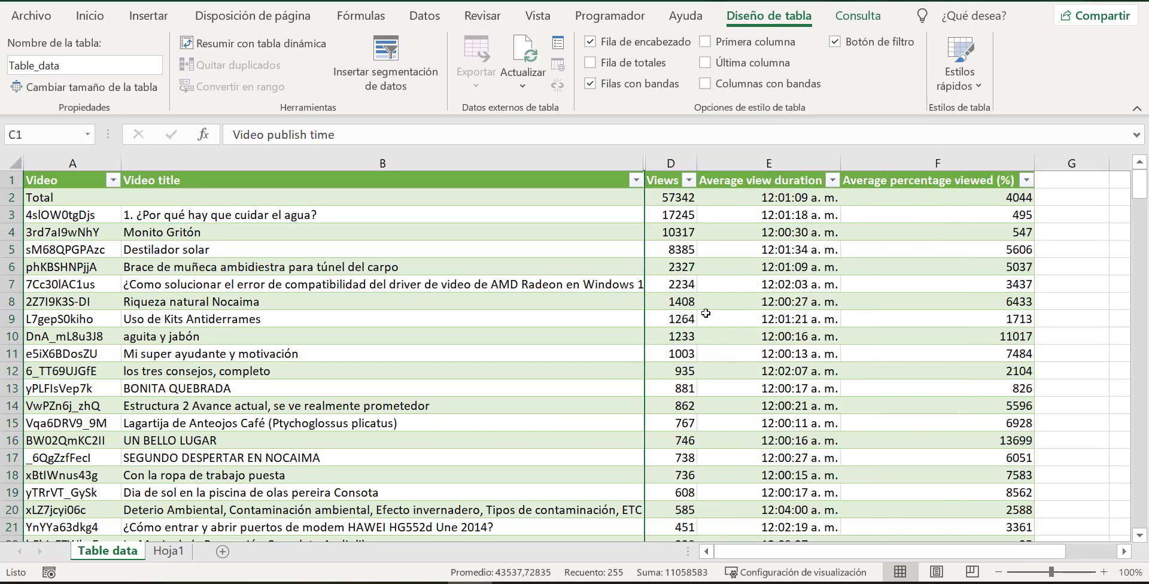
key(ctrl+z)
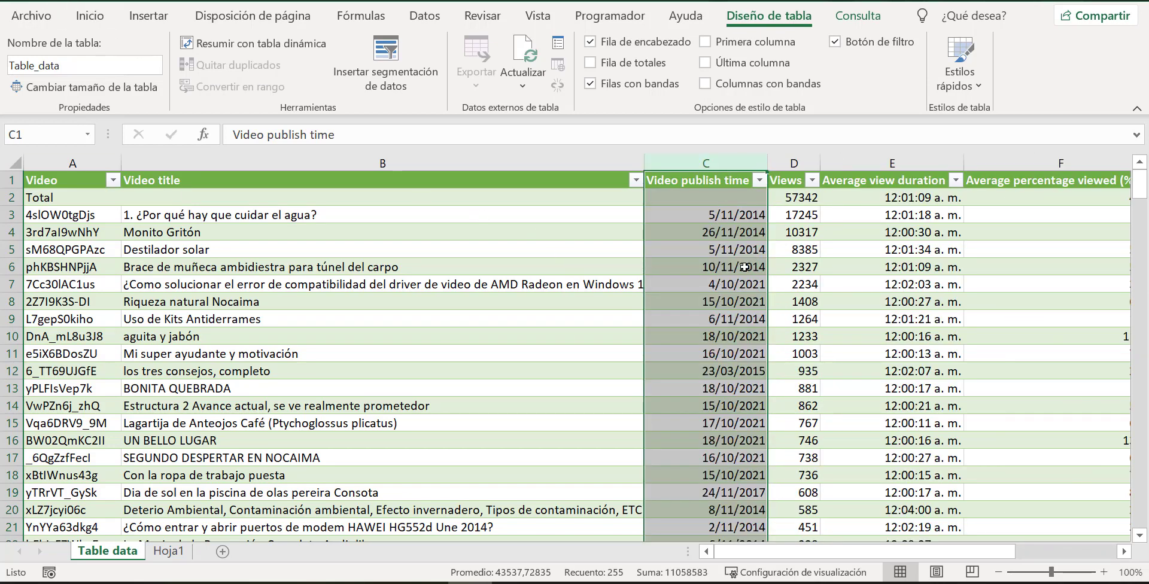
click(818, 272)
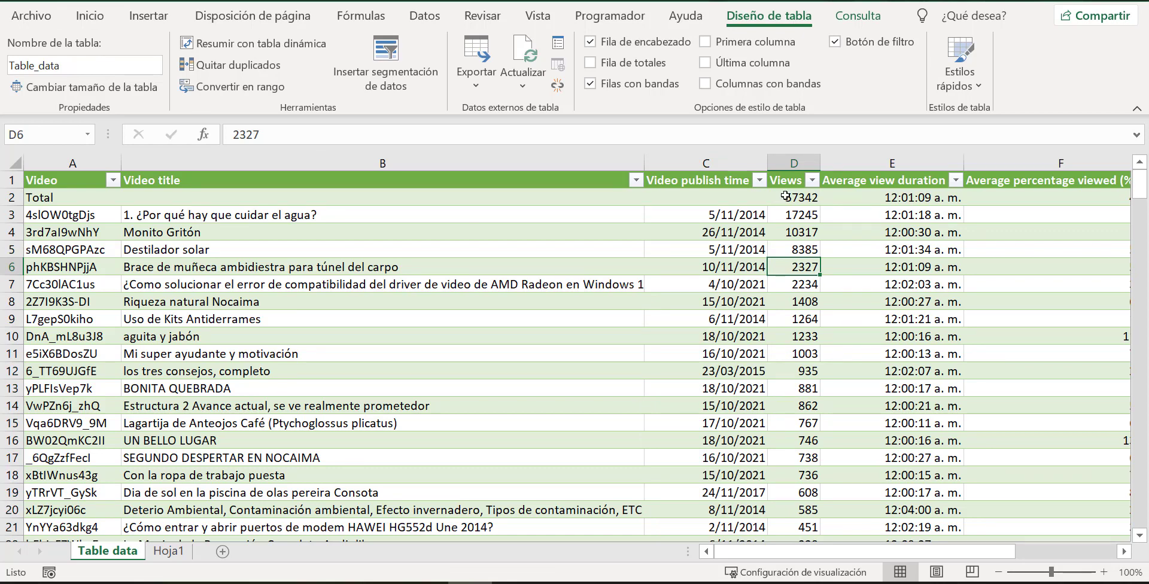
click(716, 213)
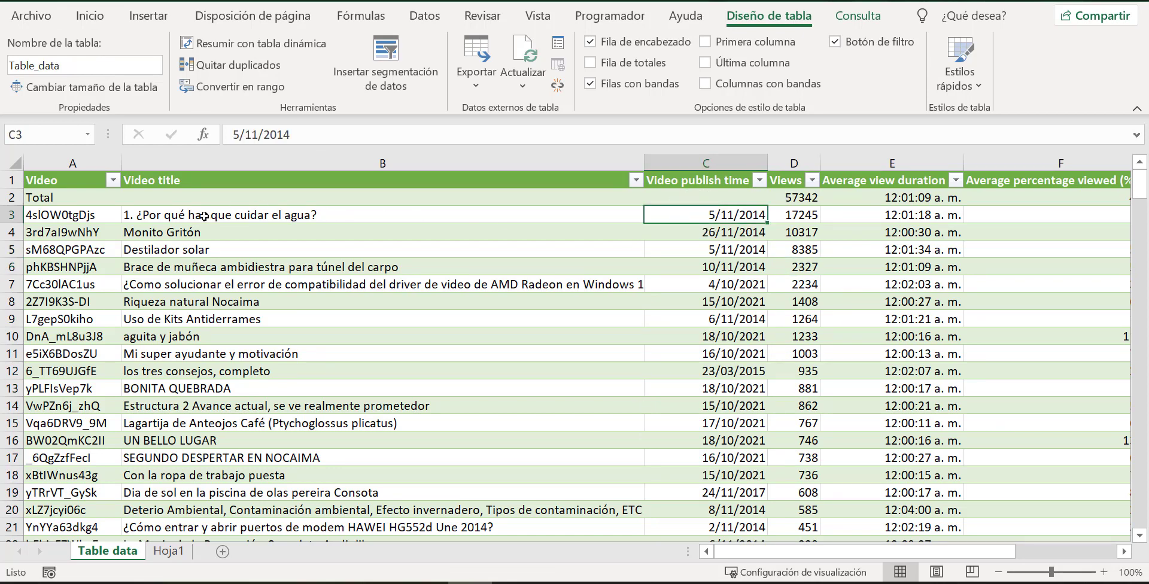
Preview the 2-D column charts and the recommended charts for the range B3:D256.
click(404, 213)
drag(403, 213, 809, 515)
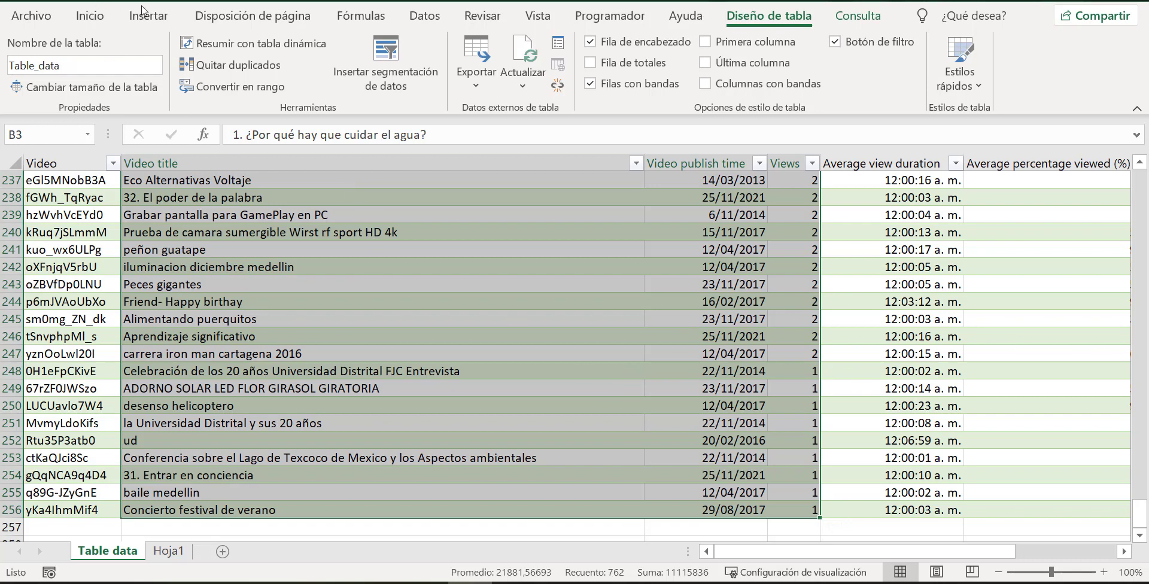
click(163, 15)
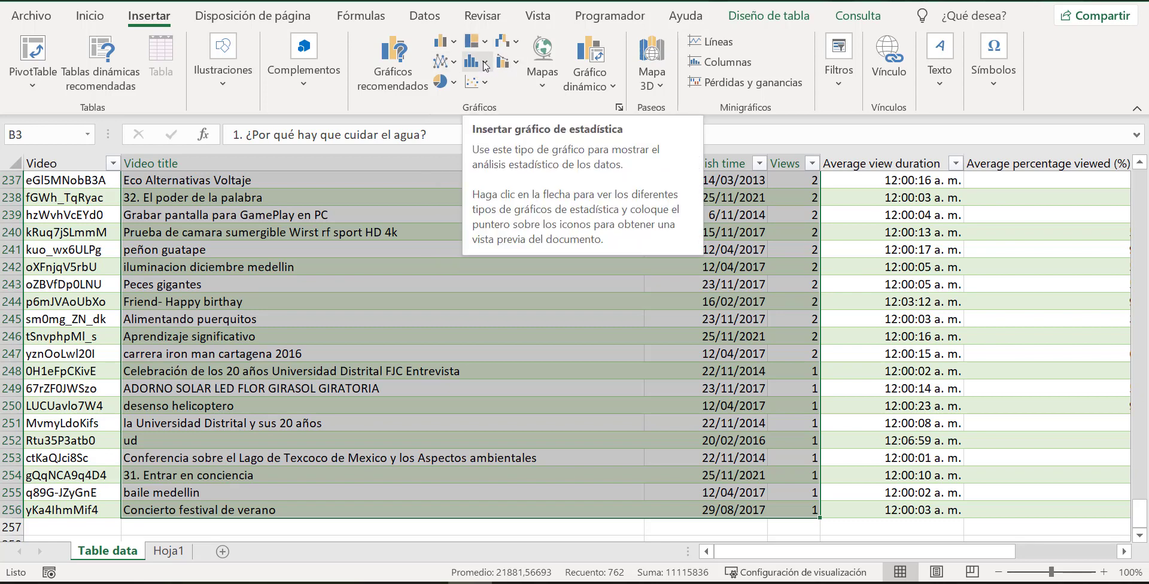
click(456, 44)
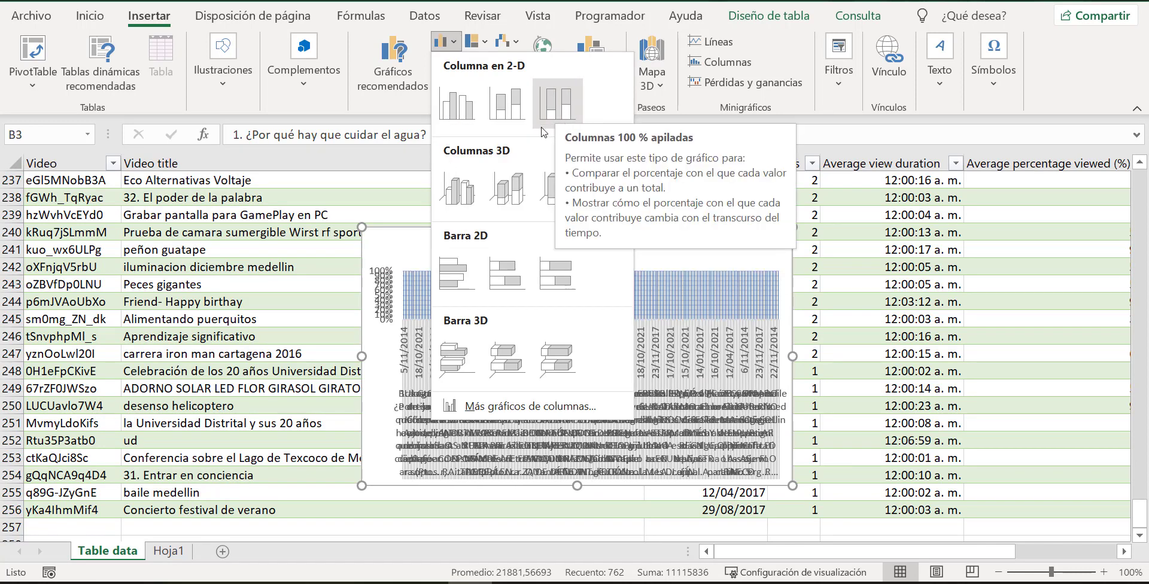
click(399, 57)
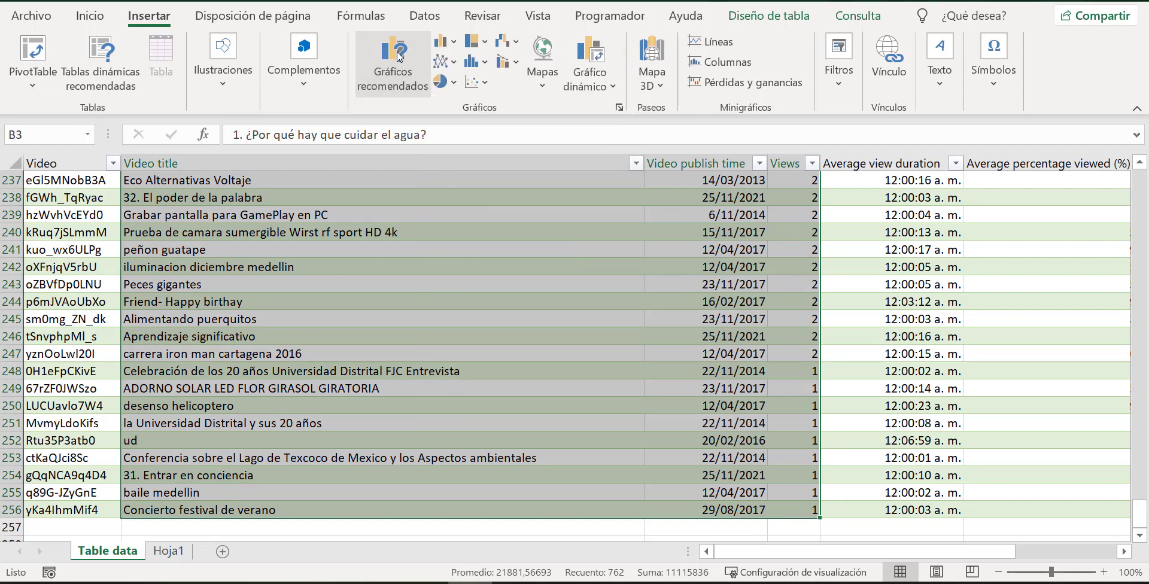
click(400, 57)
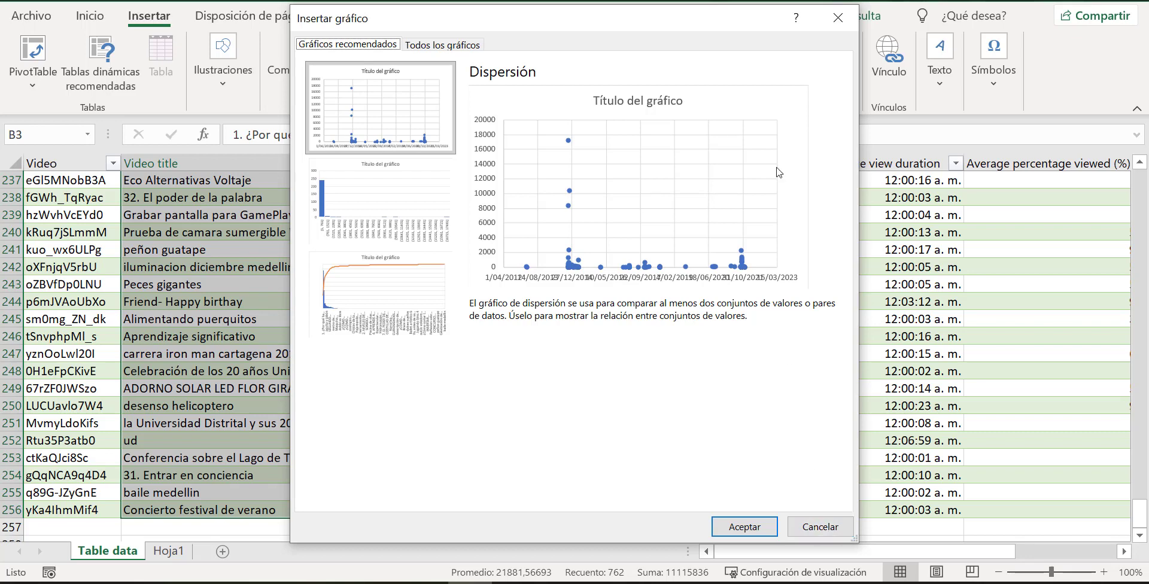
click(838, 25)
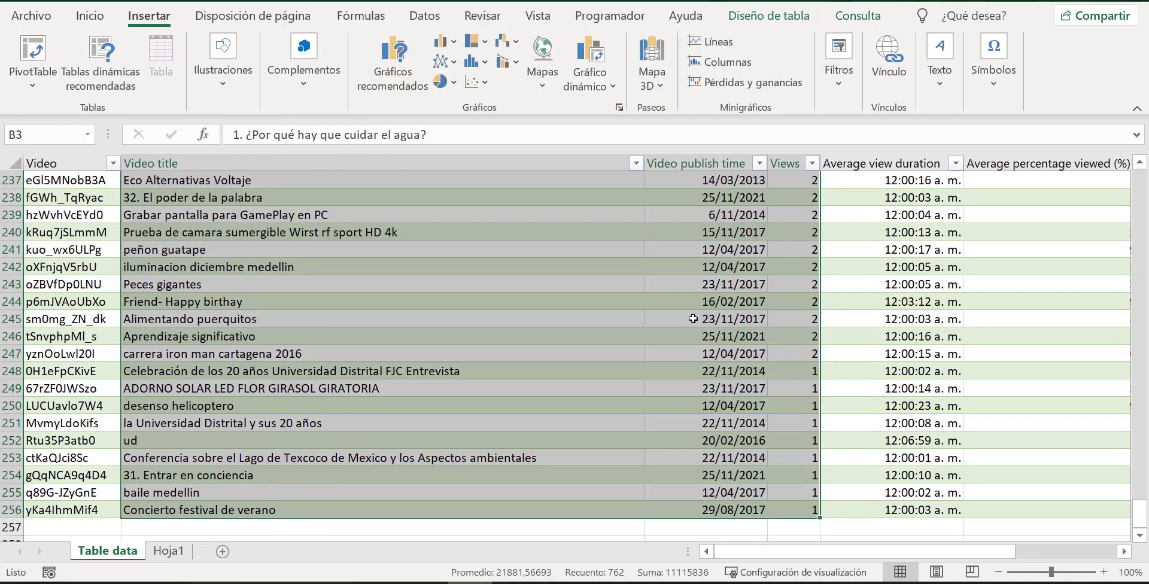
Sort the table by Video publish time from oldest to newest, using the dates in C3:C256.
scroll(691, 287, up, 7)
scroll(691, 287, up, 20)
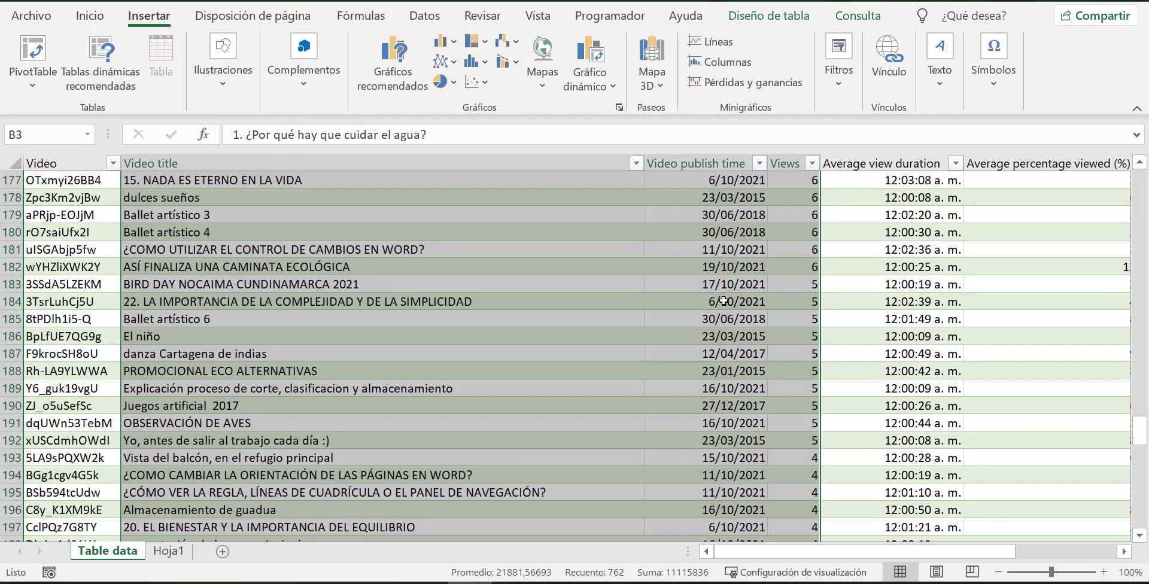
scroll(735, 299, up, 20)
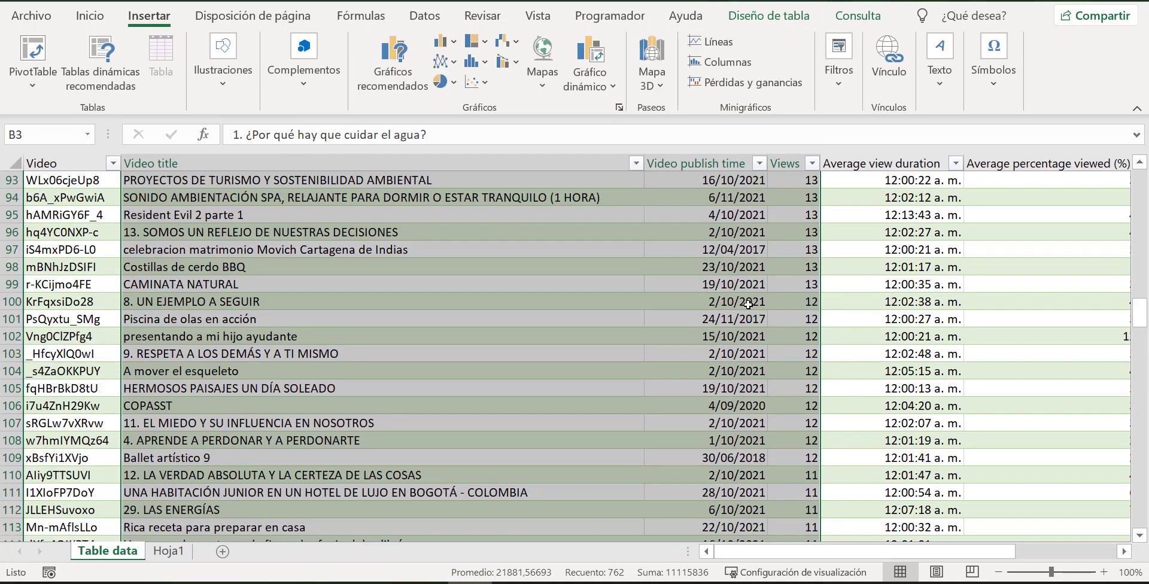
scroll(758, 301, up, 13)
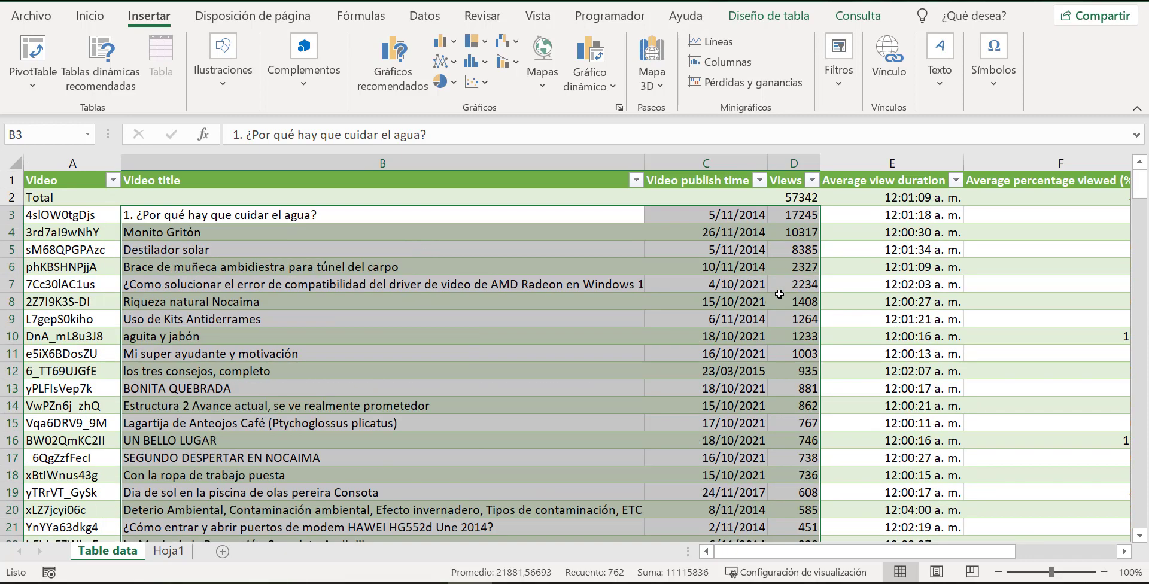
click(779, 294)
drag(753, 217, 744, 374)
click(736, 231)
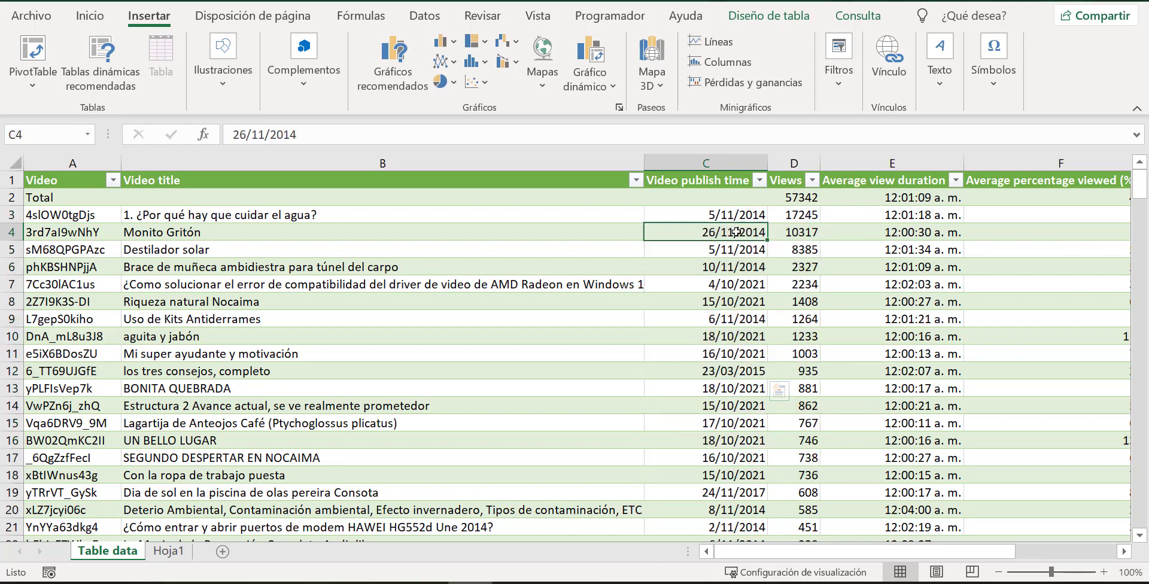
drag(739, 212, 748, 505)
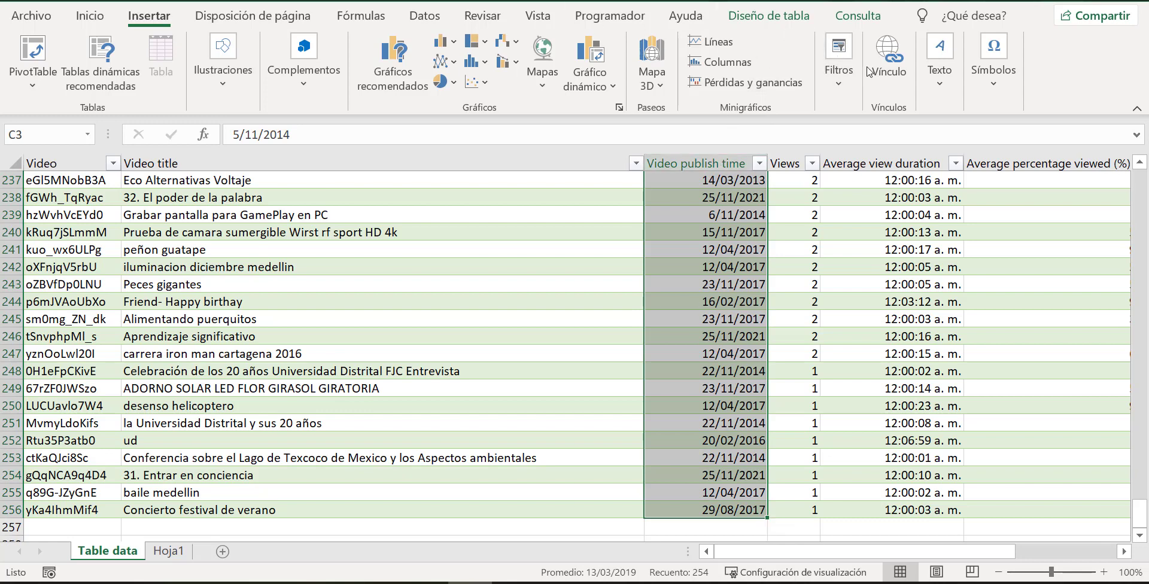
click(81, 15)
click(1031, 67)
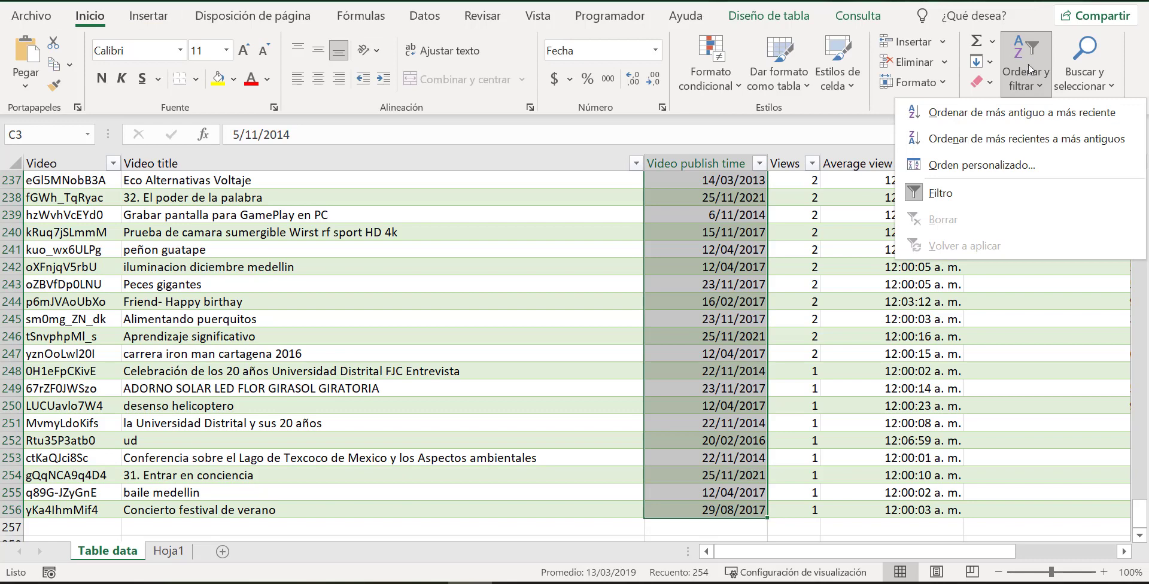
click(981, 114)
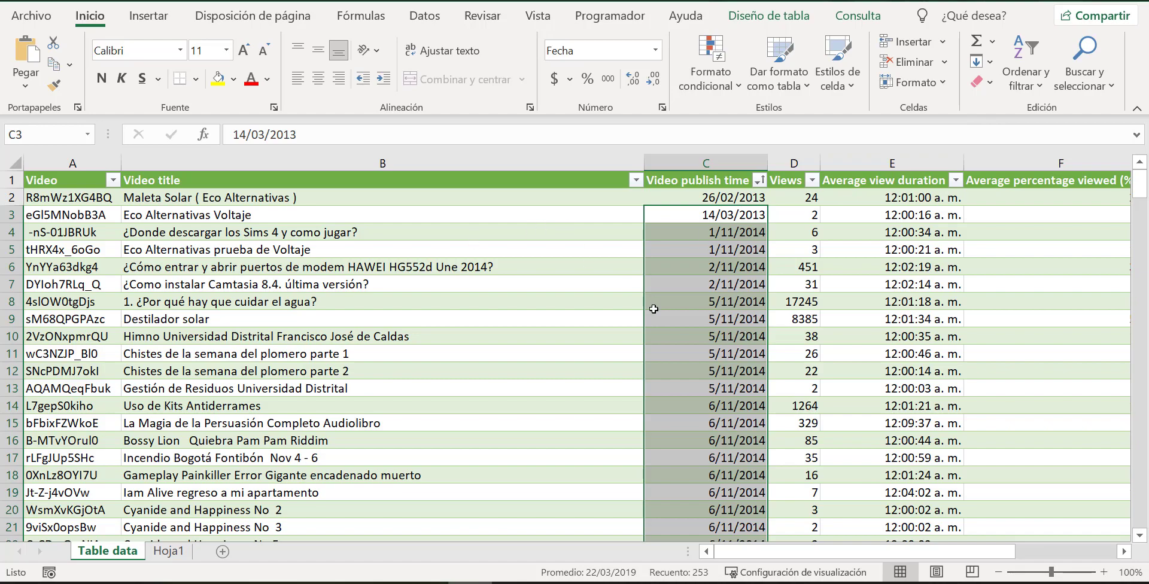
Select the video titles, publish times and views in B2:D255, leaving out the Total row.
scroll(672, 337, down, 20)
scroll(762, 366, down, 4)
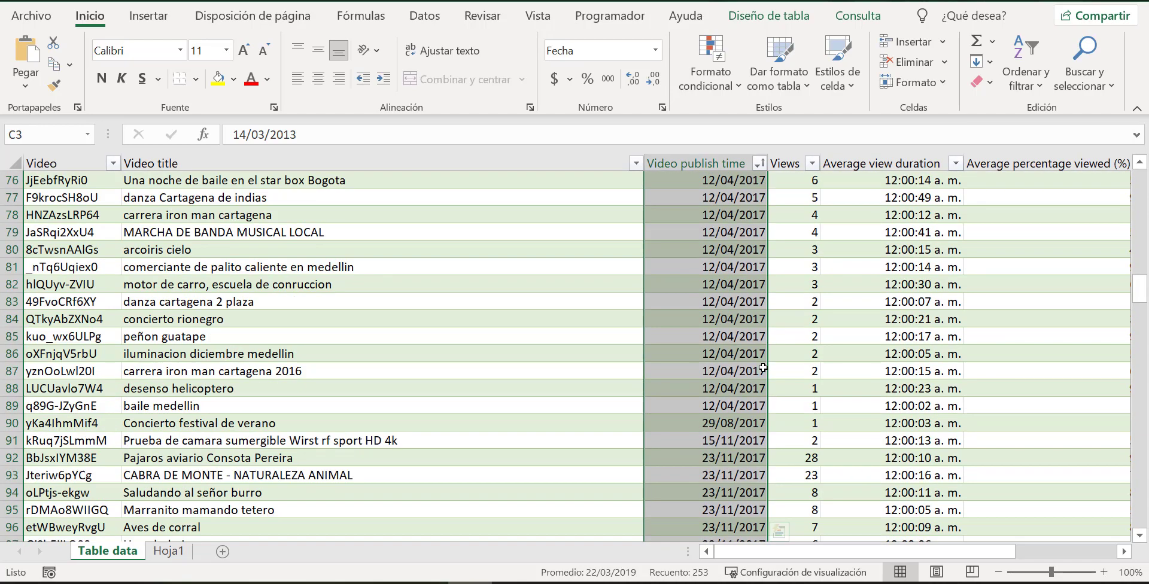
scroll(790, 347, up, 19)
scroll(839, 318, up, 6)
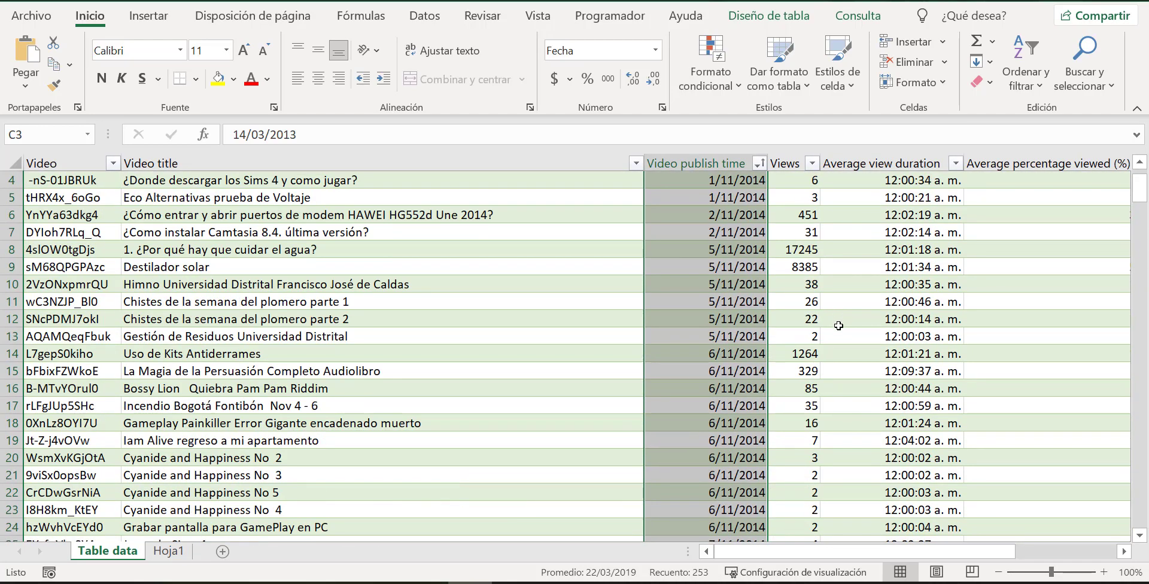
click(846, 317)
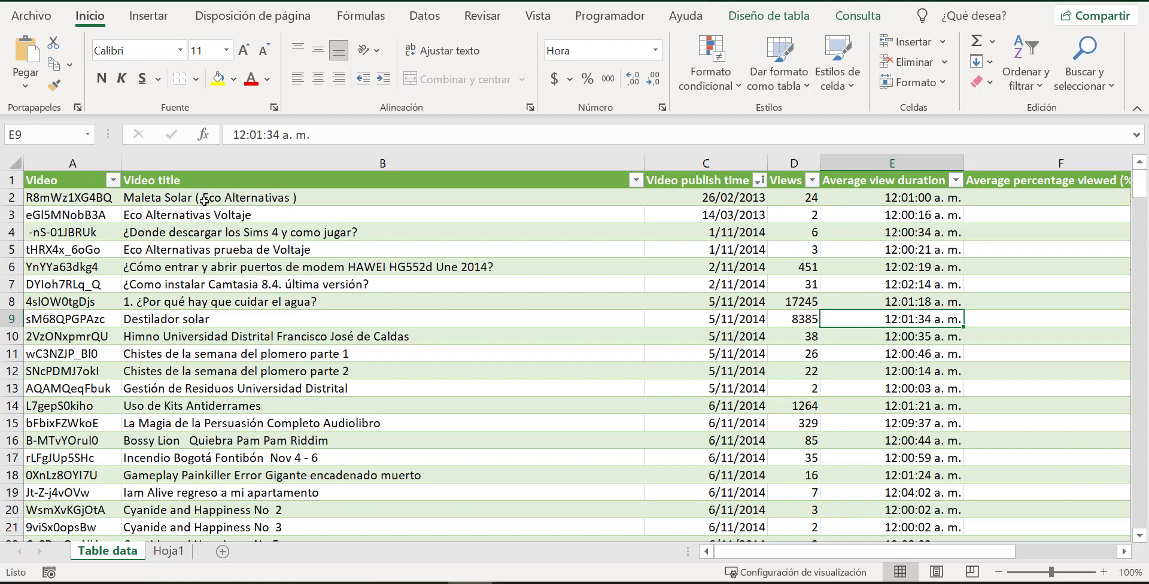
drag(200, 202, 805, 564)
drag(806, 543, 804, 476)
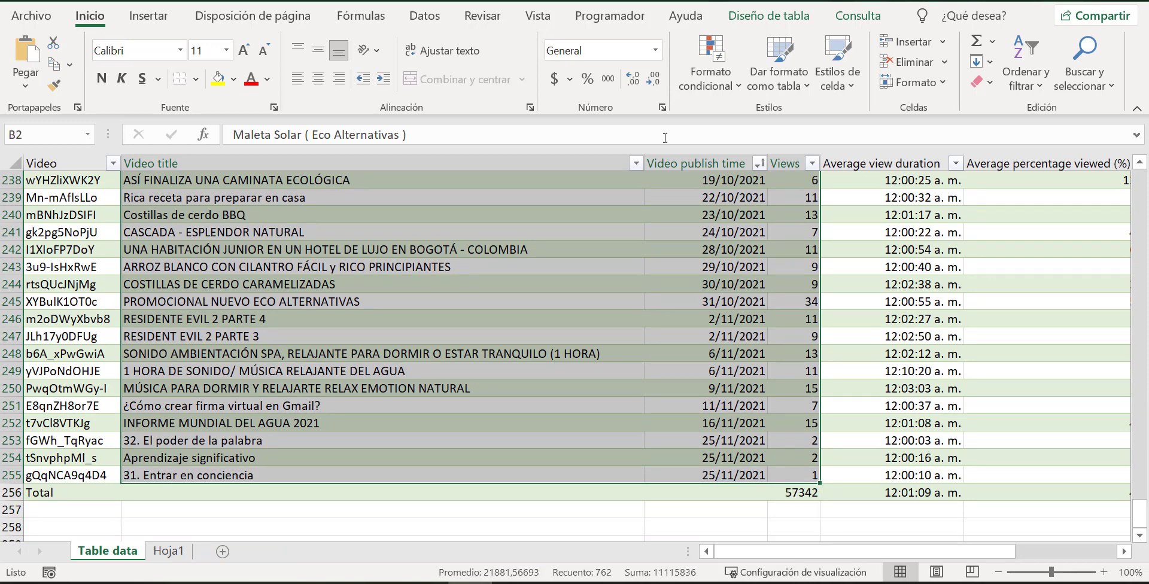
Insert a basic 2-D area chart of the selected data, choosing the variant that labels the axis with video titles only.
click(149, 16)
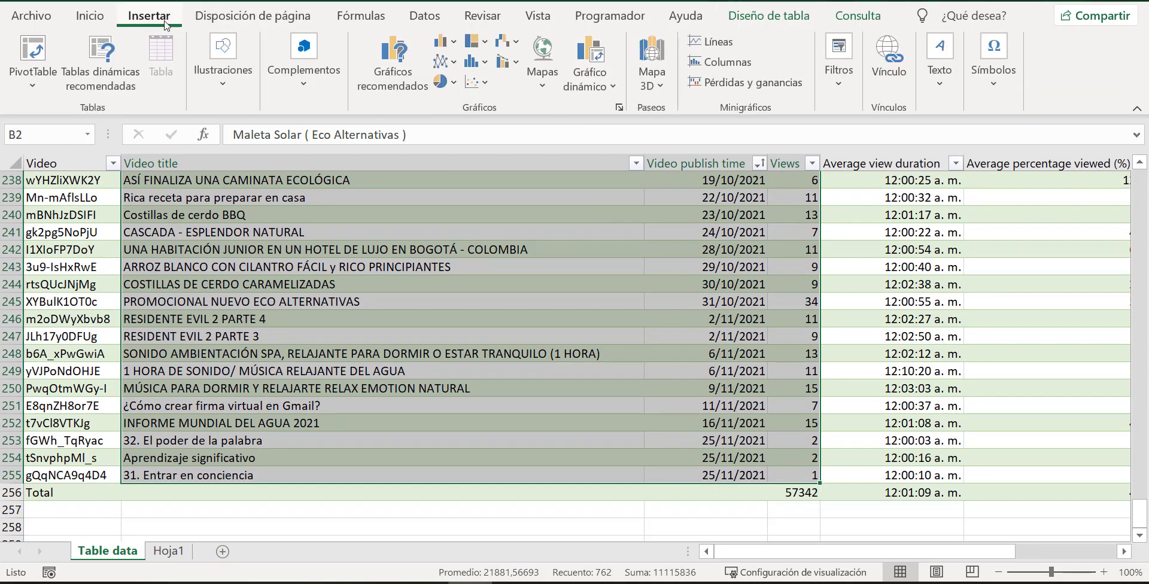
click(386, 76)
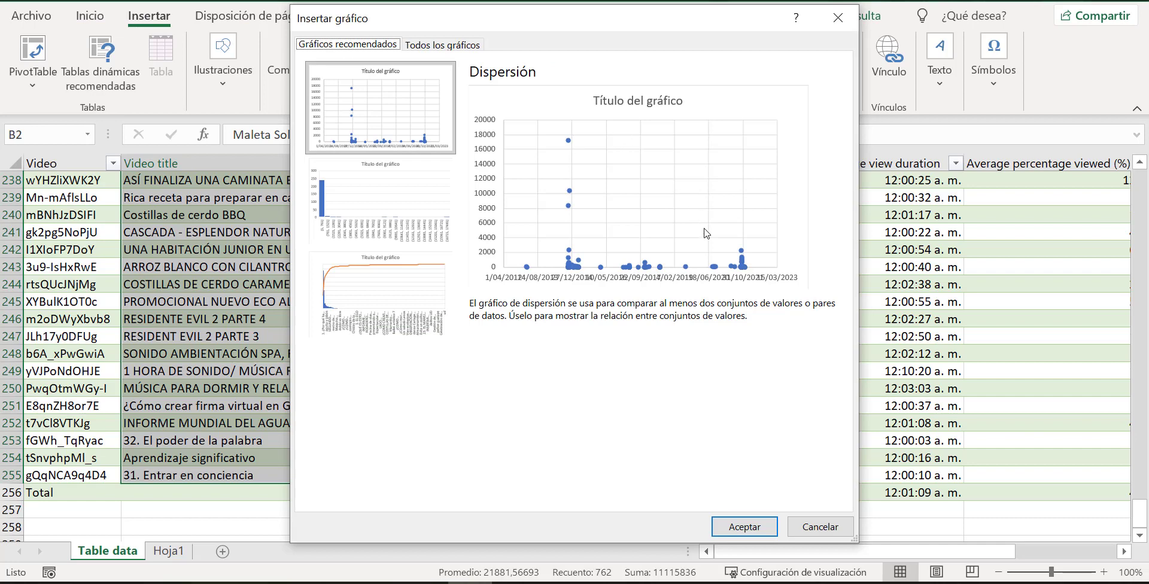
click(416, 222)
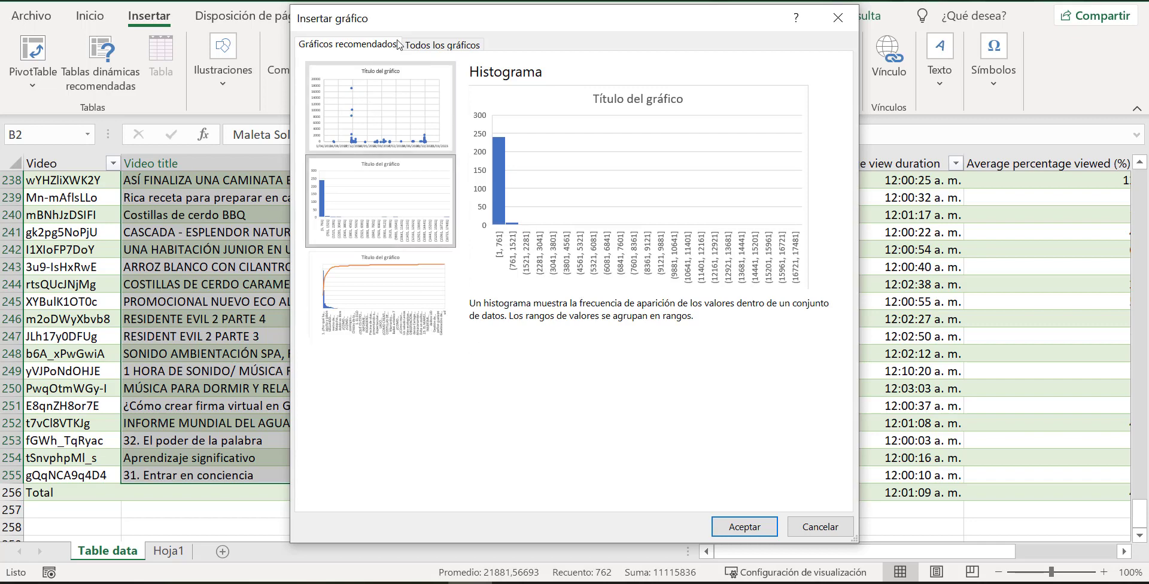
click(443, 45)
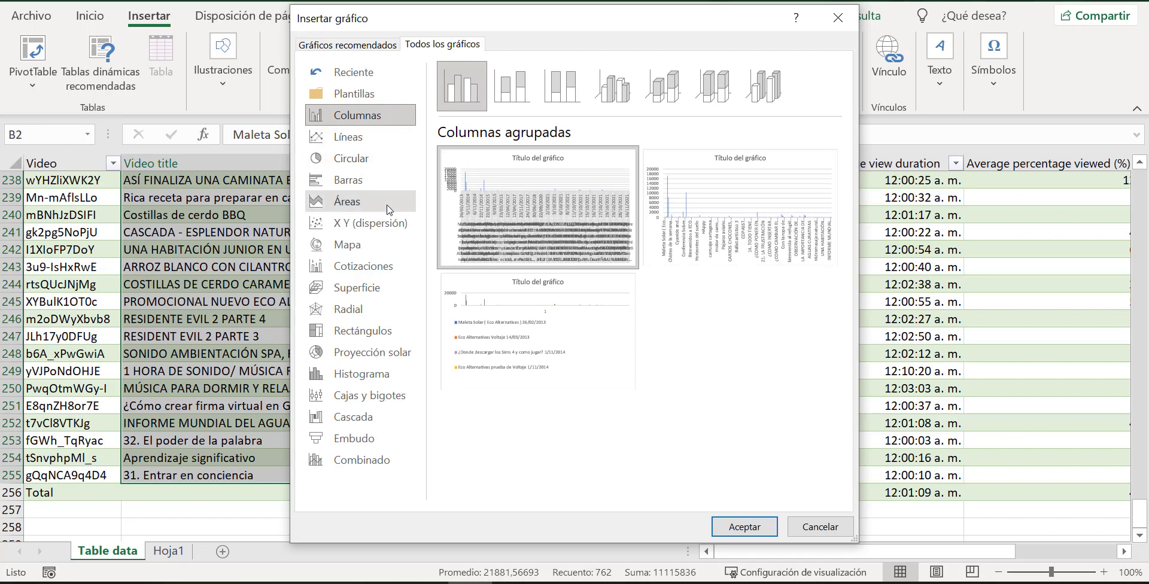
click(353, 203)
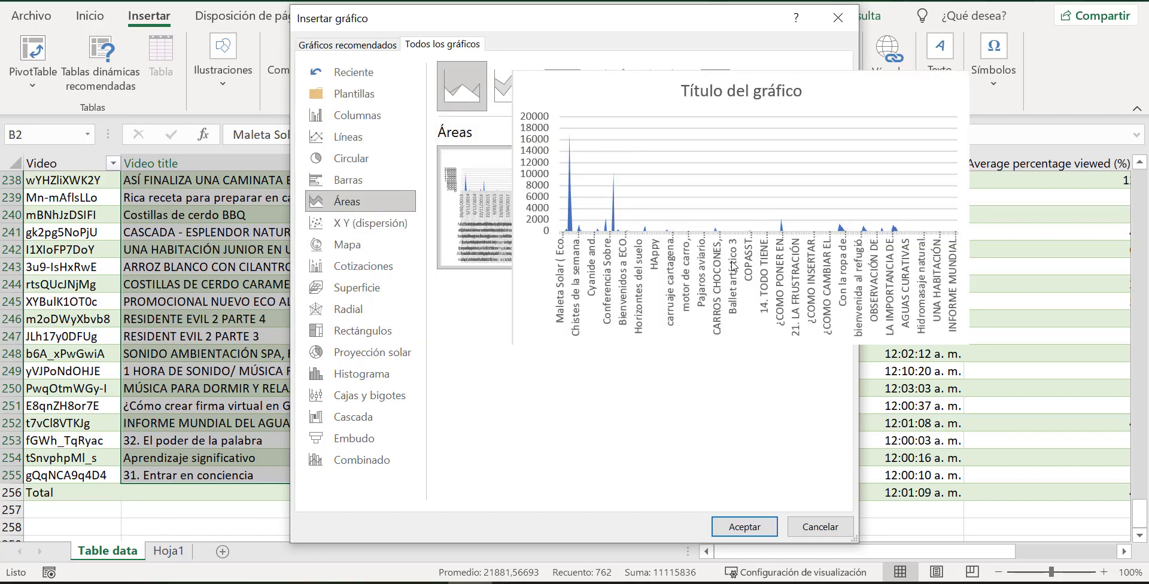
mouse_move(724, 266)
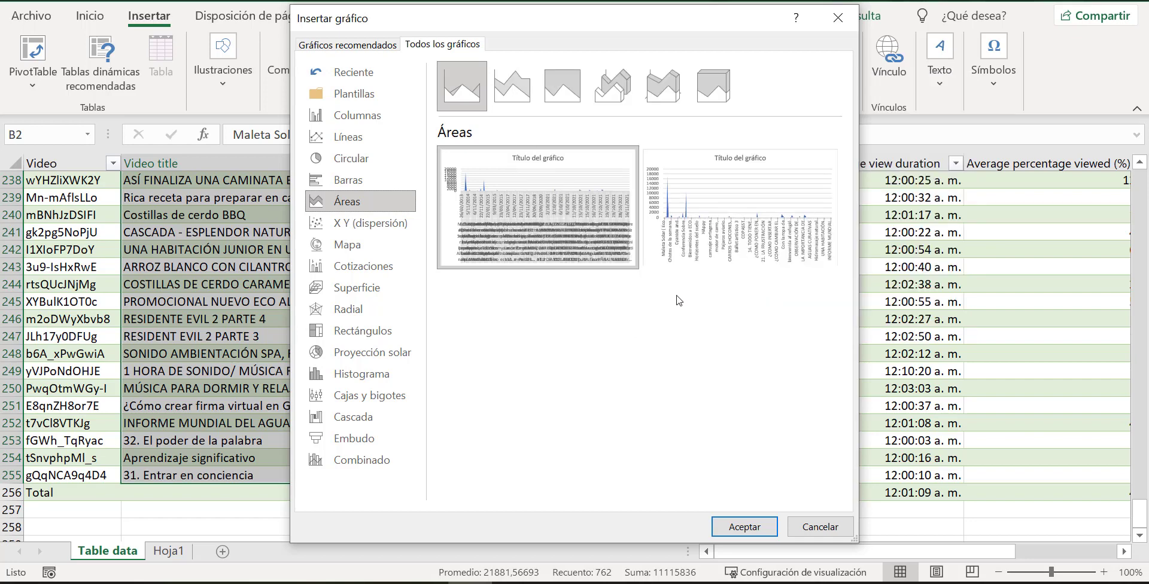
mouse_move(521, 244)
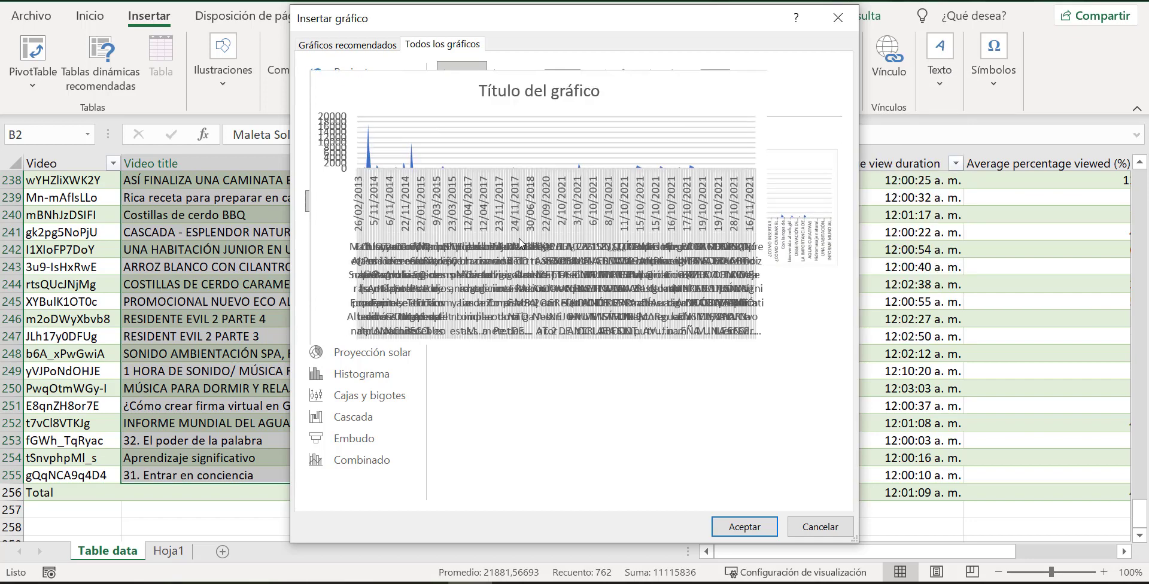
mouse_move(592, 311)
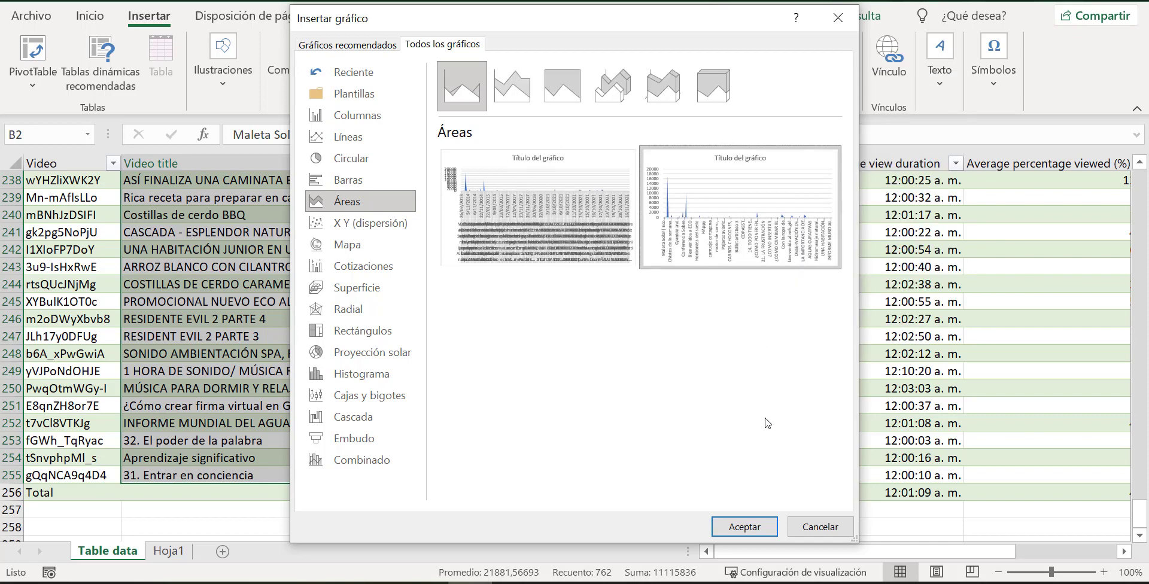
click(744, 527)
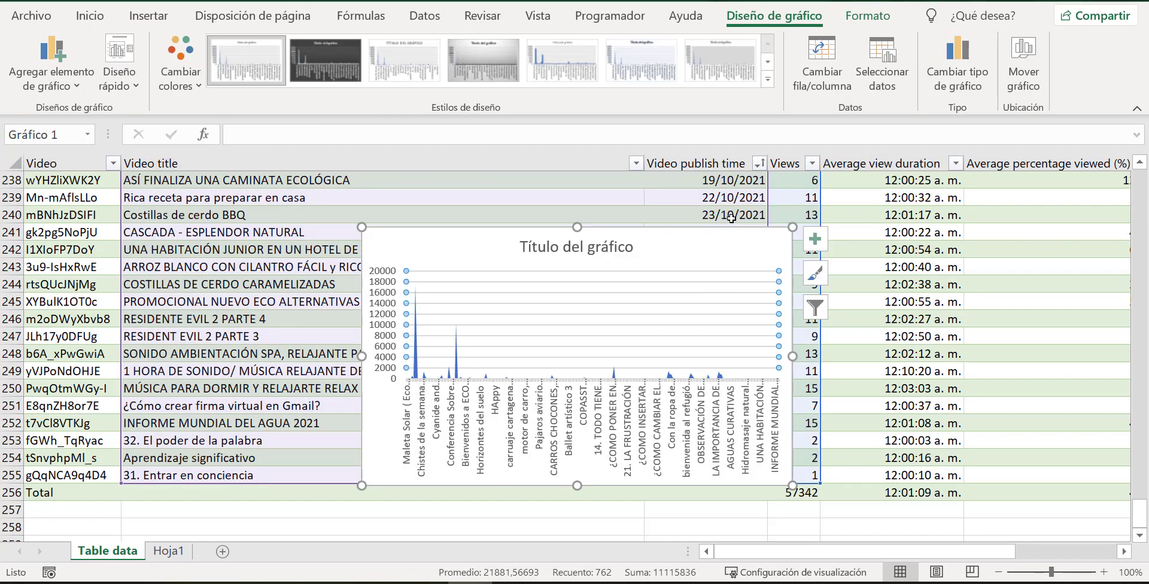
Reposition the area chart over the table and widen it to span from the Video column past Average view duration.
drag(722, 236, 573, 153)
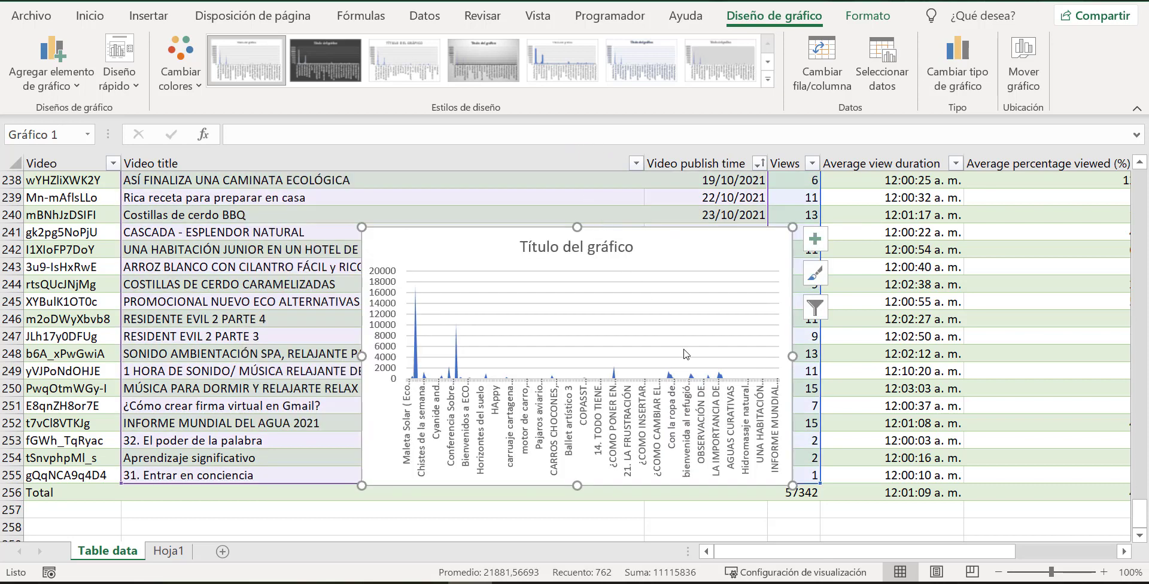
click(755, 281)
drag(752, 250, 640, 235)
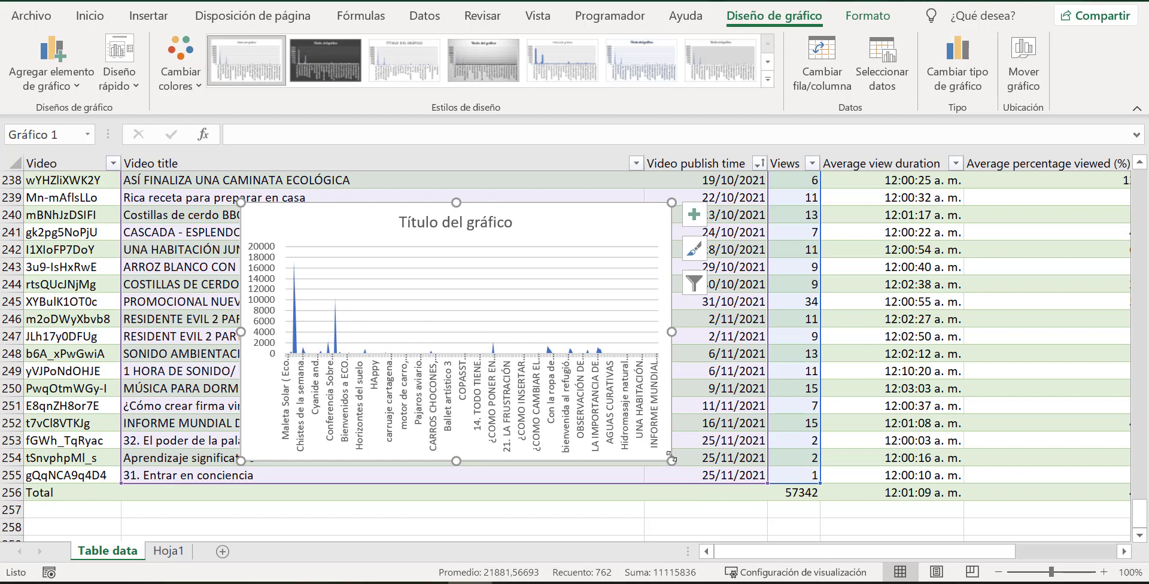
drag(670, 458, 1089, 466)
drag(1014, 220, 820, 217)
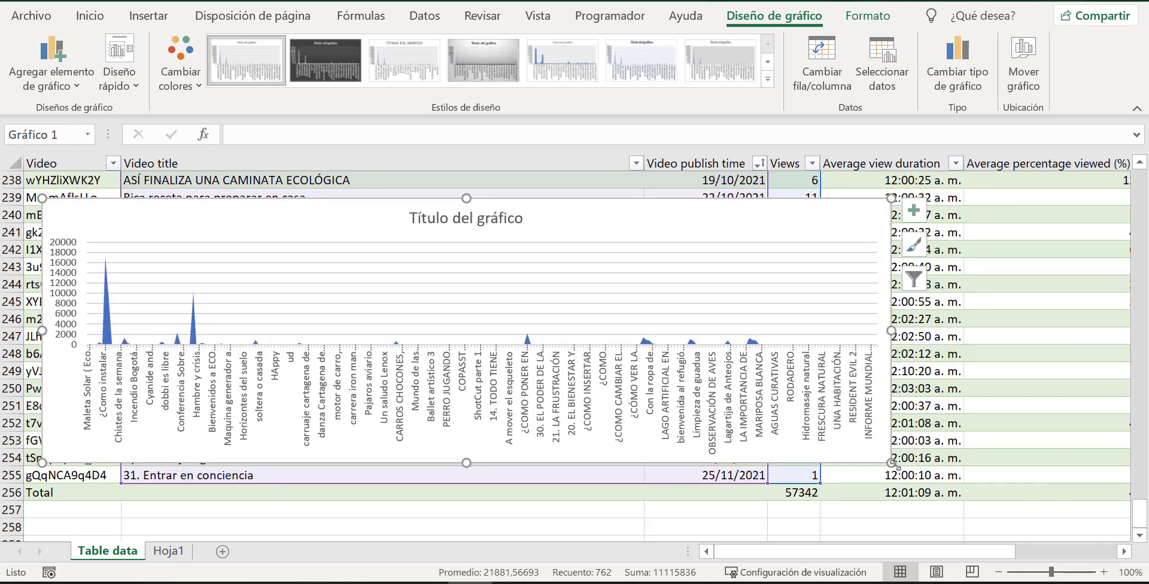
drag(893, 464, 1021, 475)
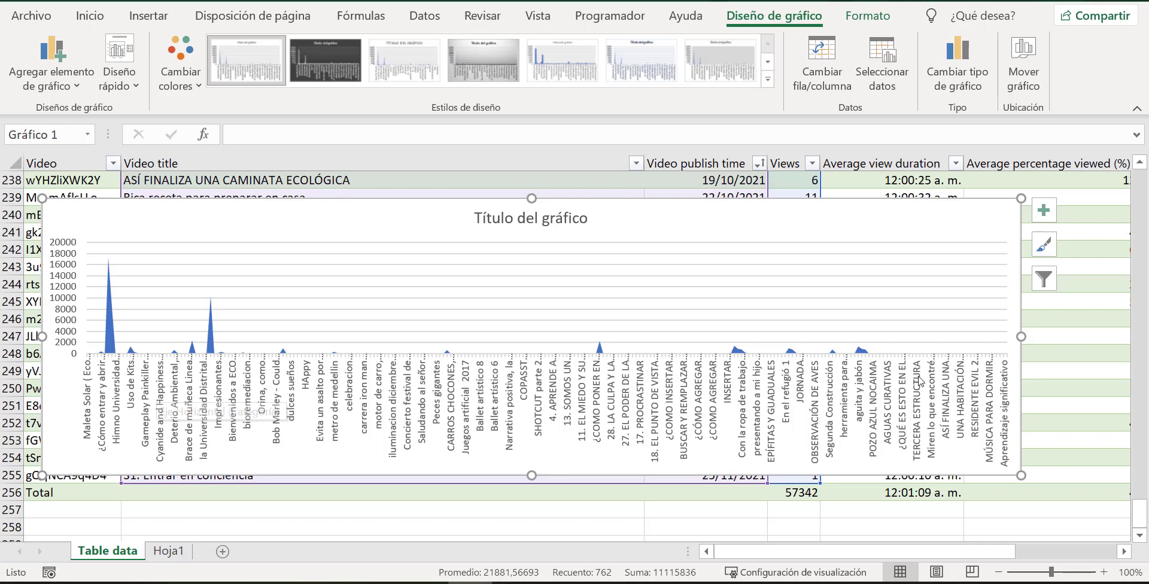
Replace the chart title with "Vistas por video".
click(752, 273)
click(751, 268)
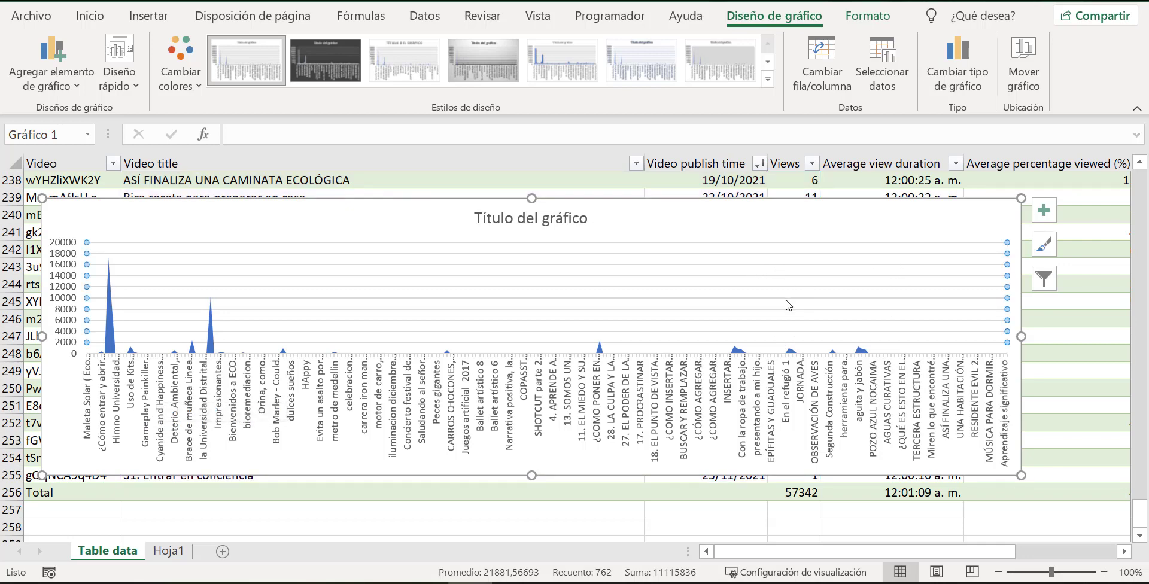
click(518, 217)
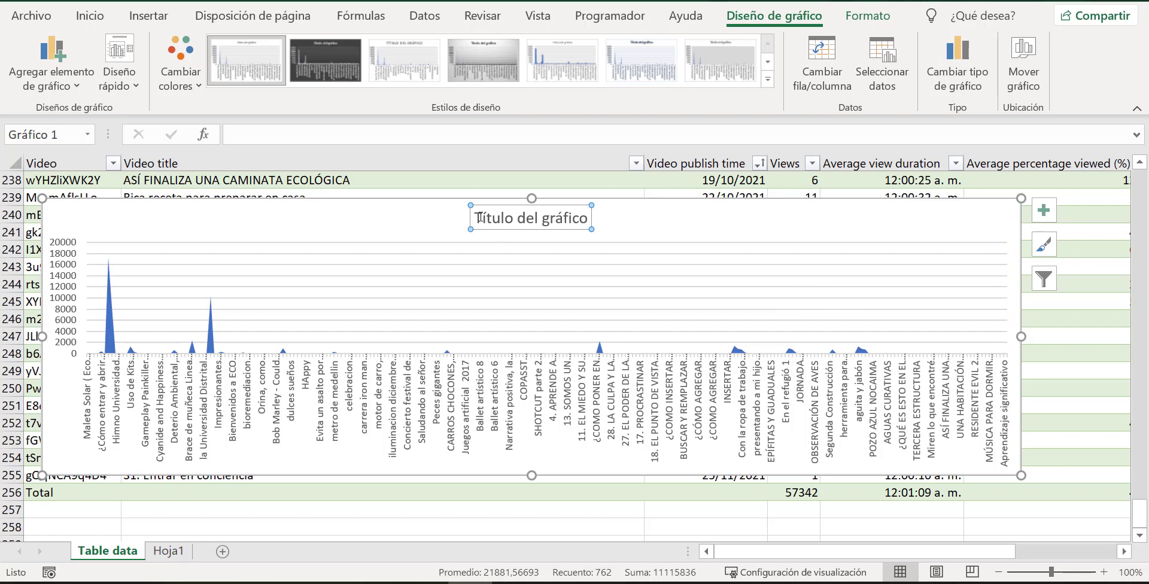
drag(479, 217, 593, 215)
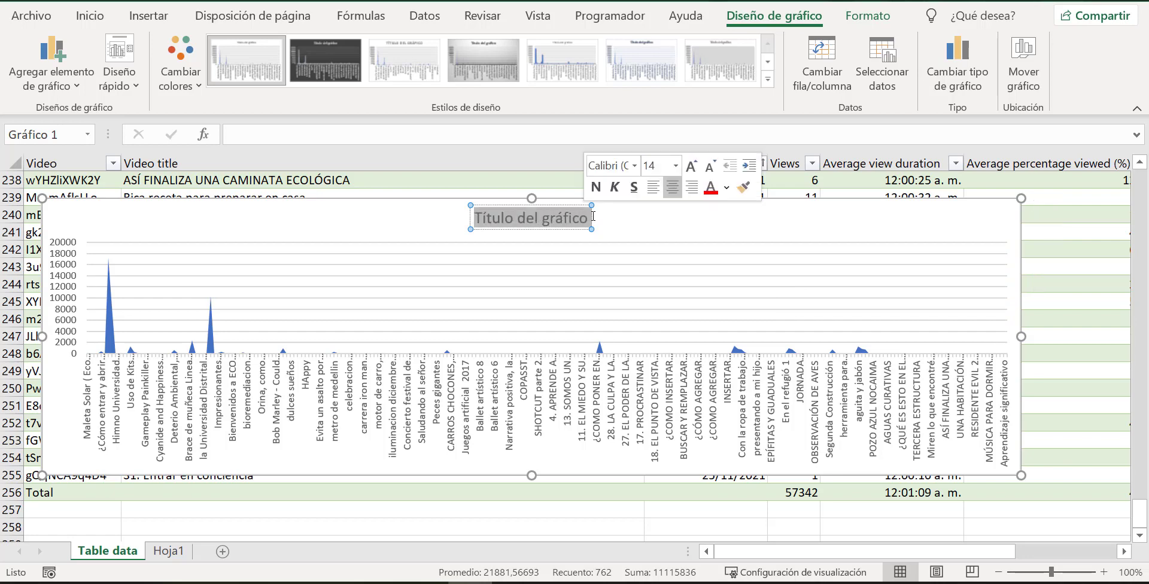
text(V)
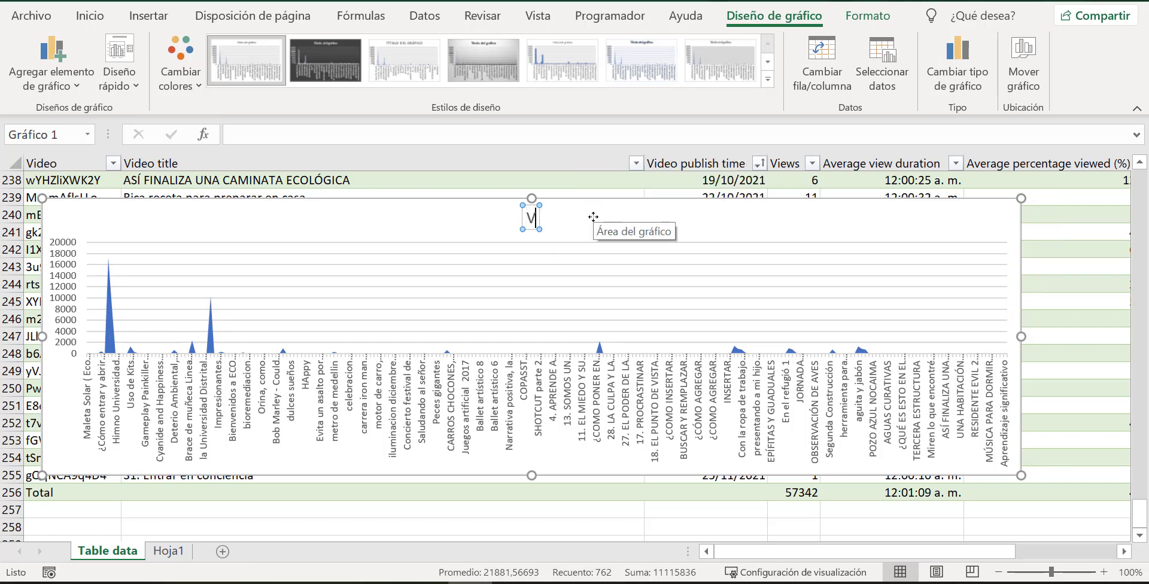
text(istas por)
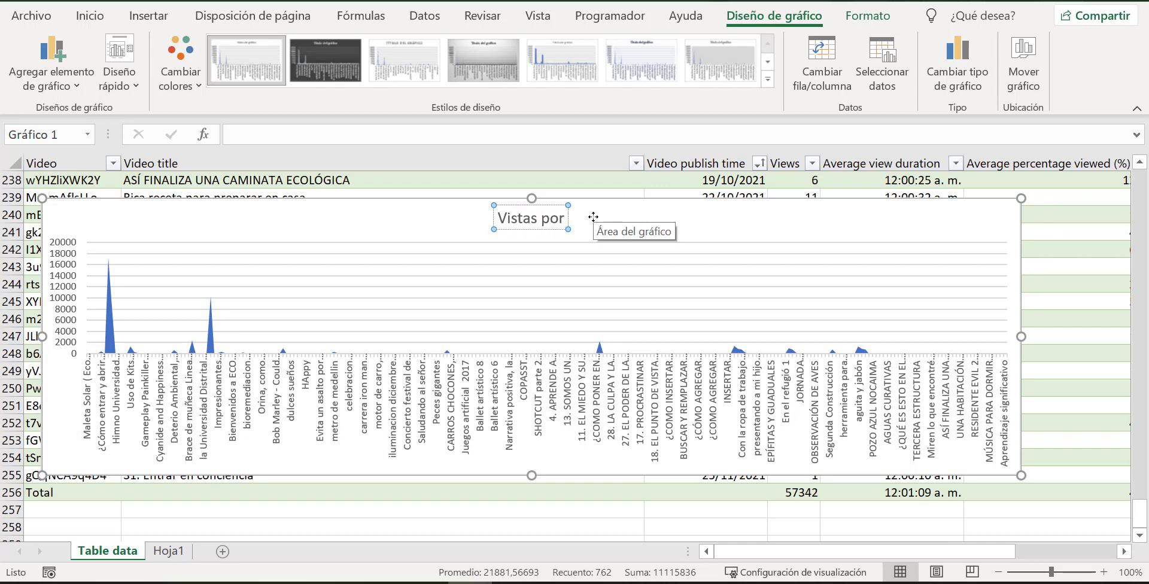
text( video)
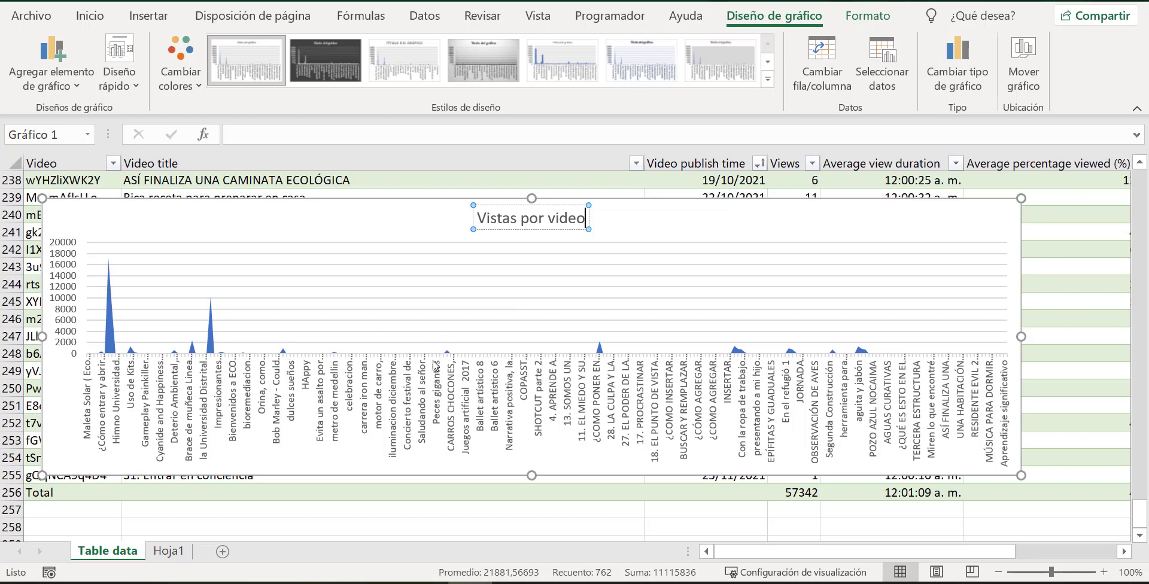
click(71, 263)
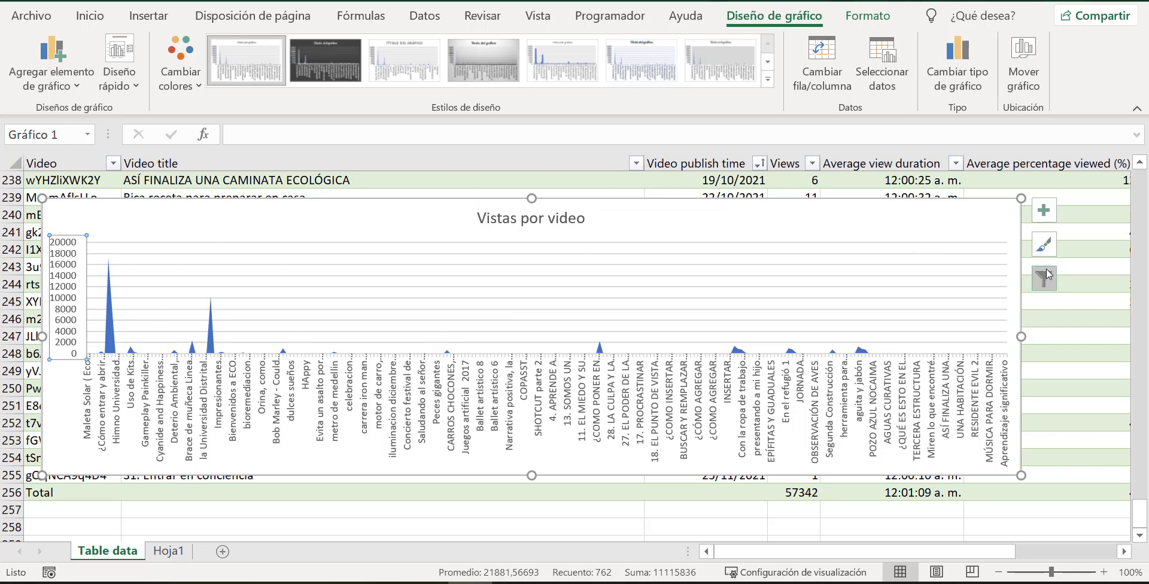
Apply the third chart style and the multicolour palette Paleta de colores 2 to the area chart.
click(1042, 250)
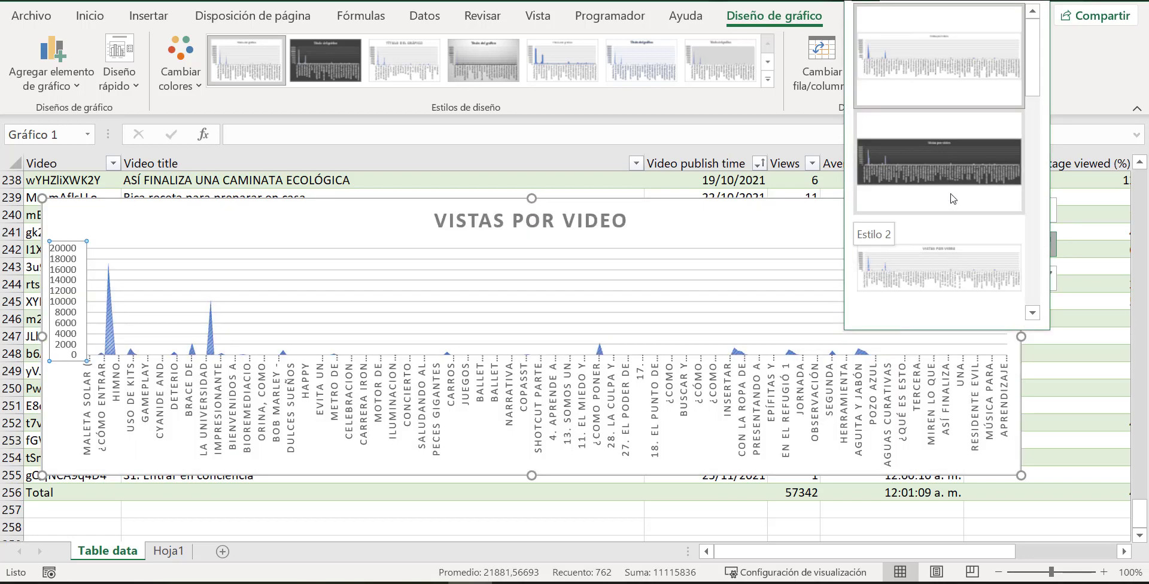
click(953, 260)
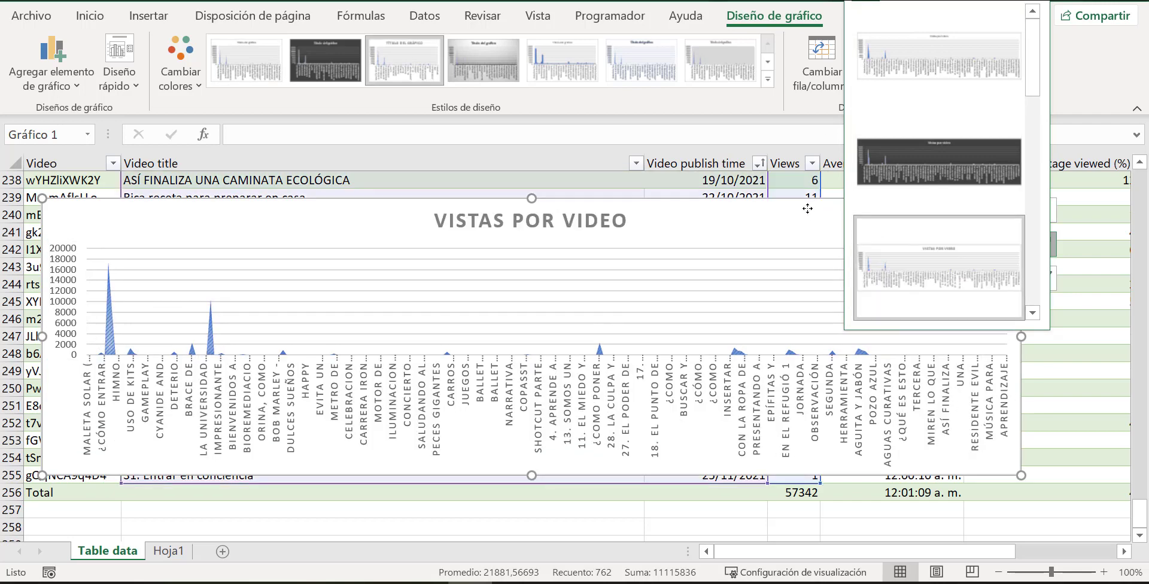
click(914, 1)
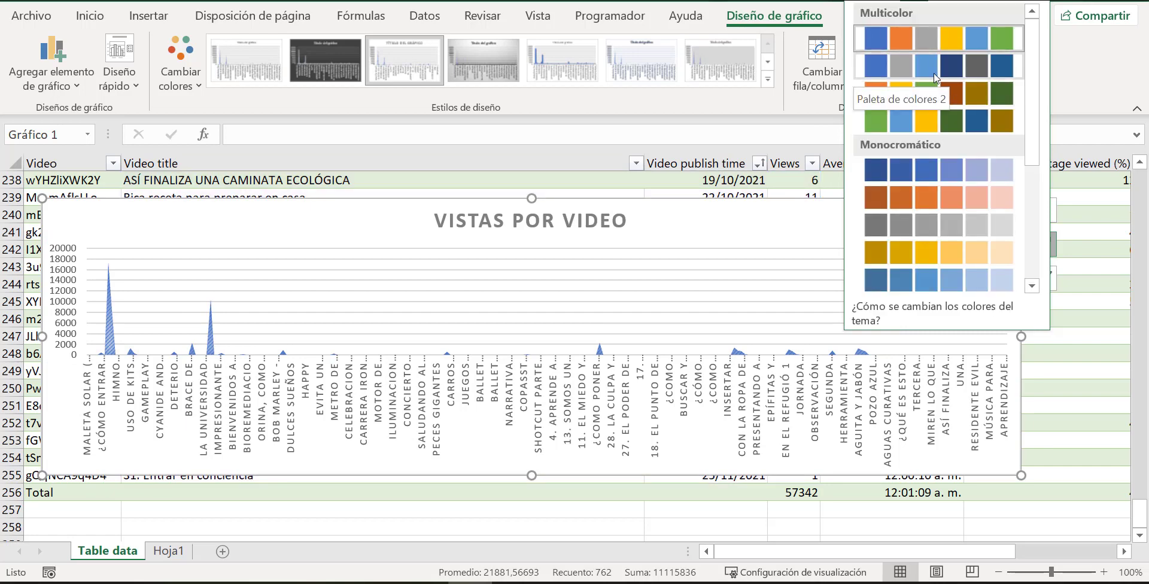
click(934, 74)
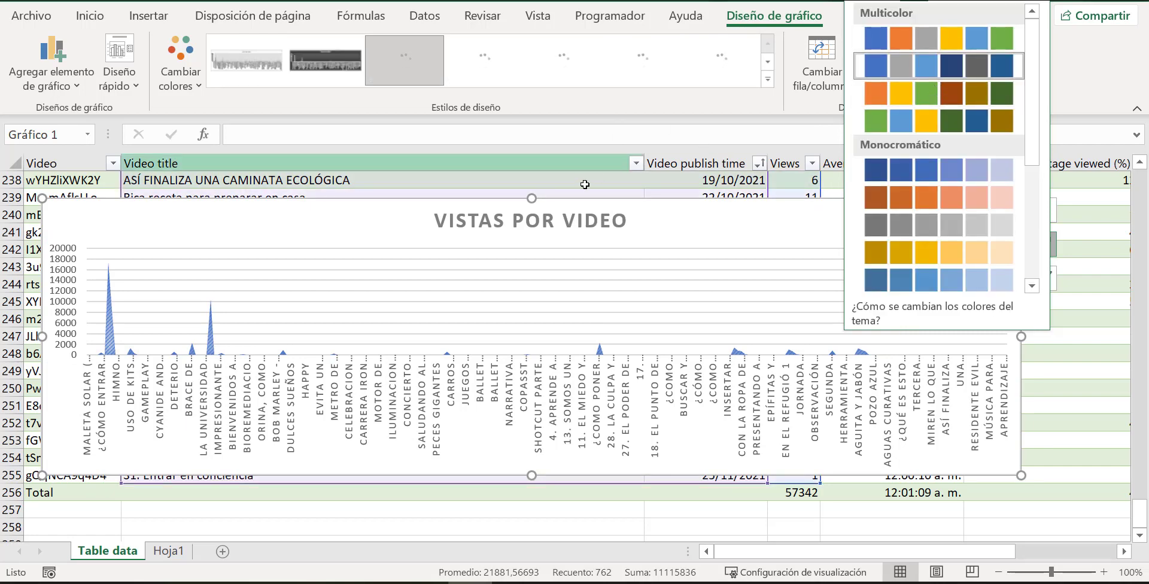
key(Escape)
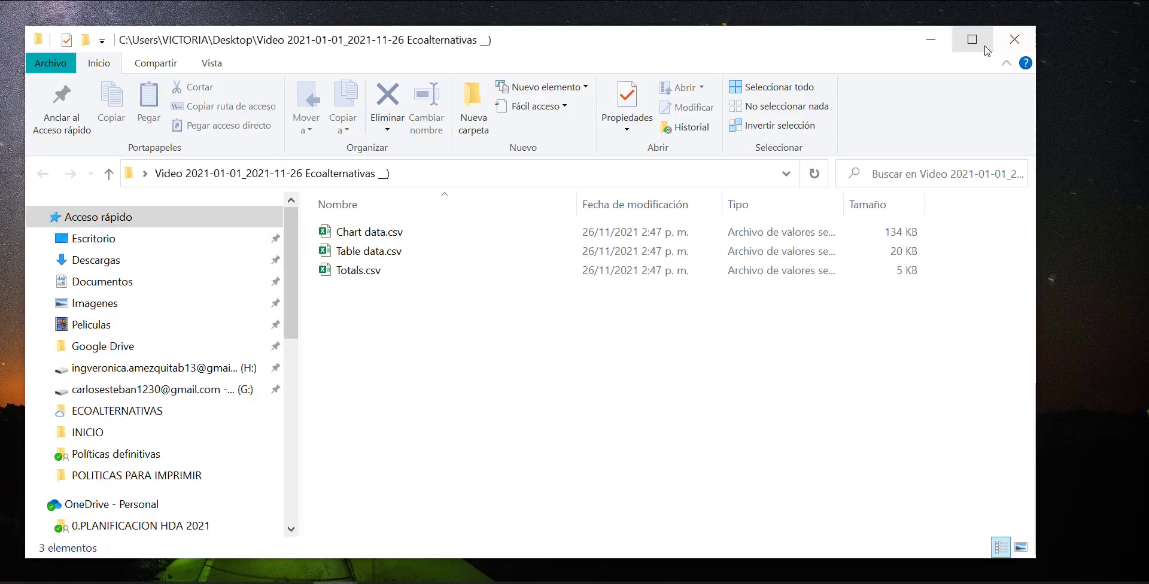
click(986, 50)
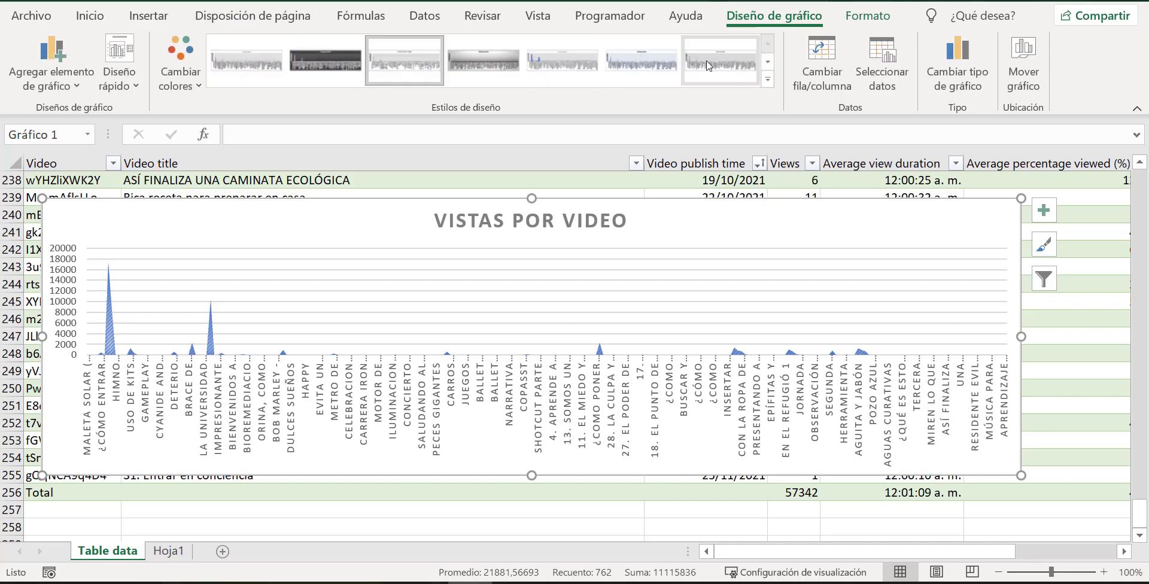
click(768, 79)
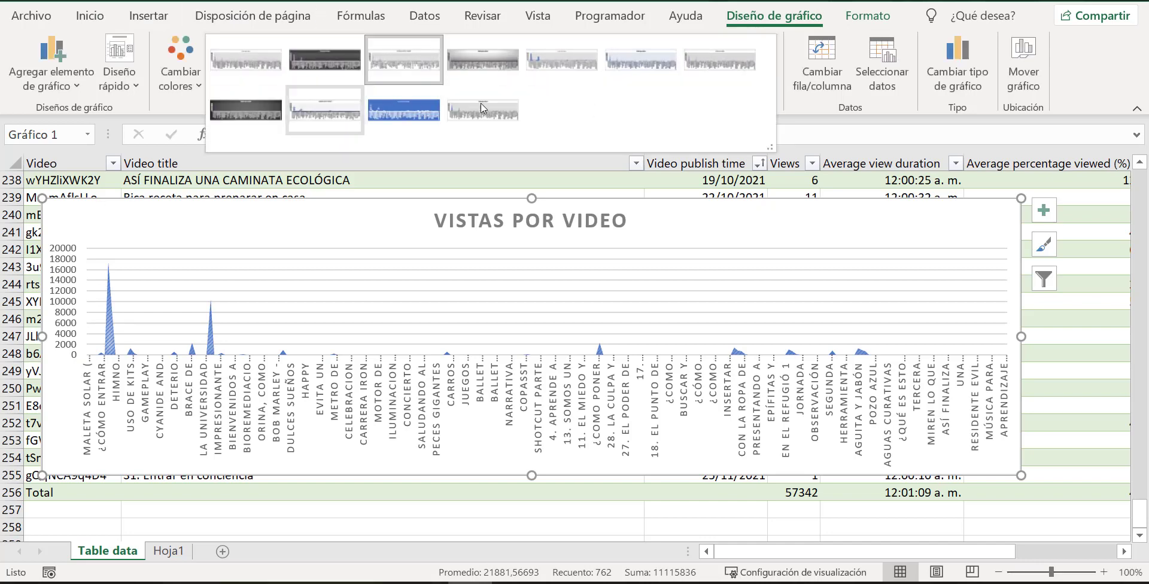
click(1088, 84)
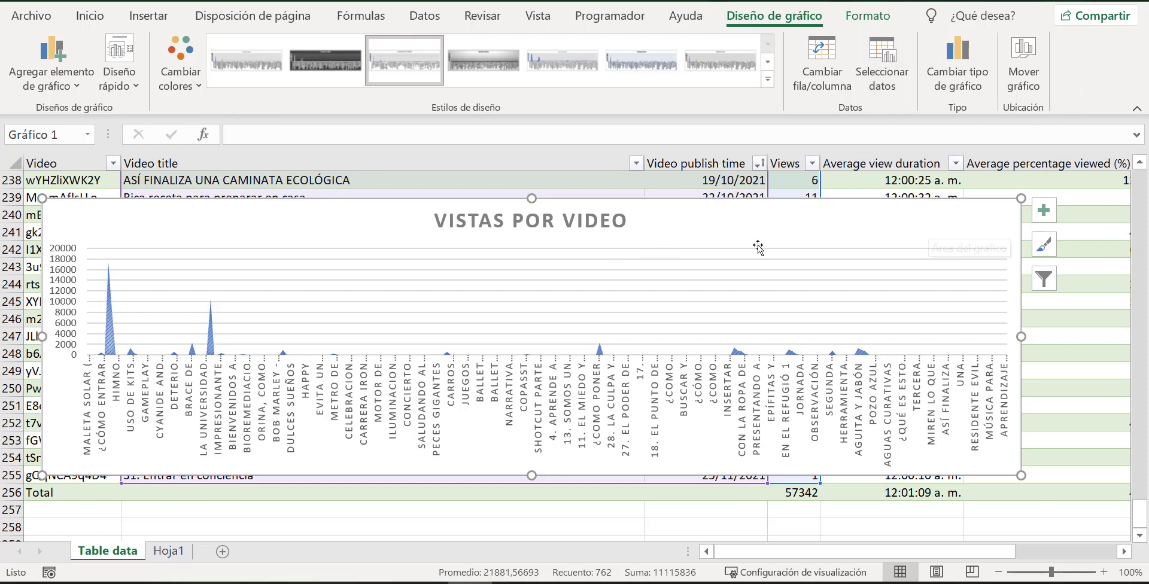
Try to set the area chart's horizontal axis labels to the publish dates in 'Table data'!$C$2:$C$255.
click(868, 66)
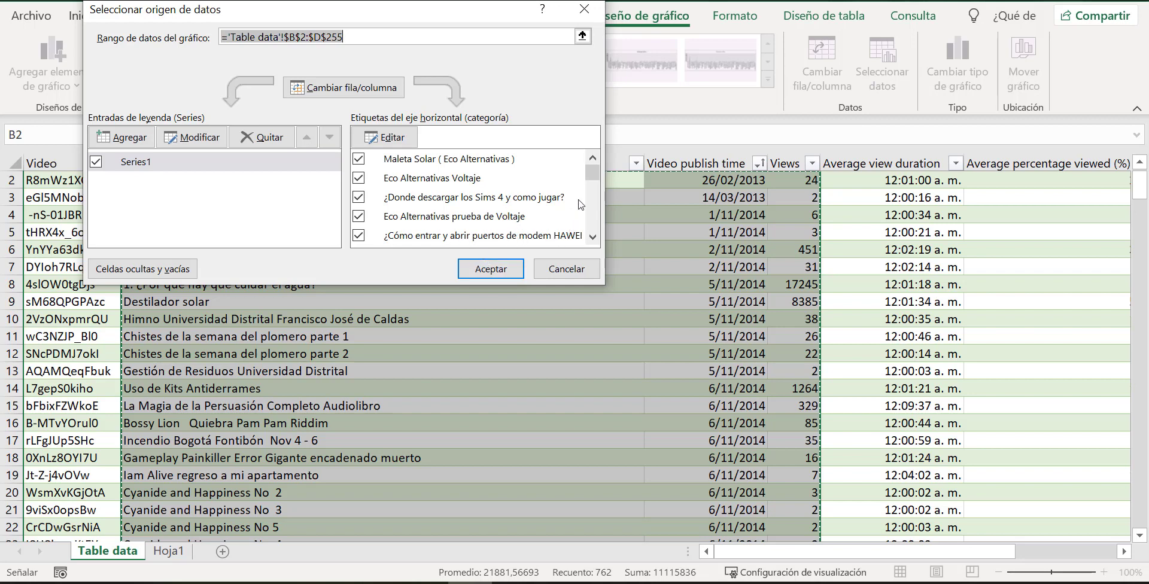
mouse_move(592, 173)
mouse_down()
mouse_move(600, 243)
mouse_move(590, 173)
mouse_up()
click(382, 138)
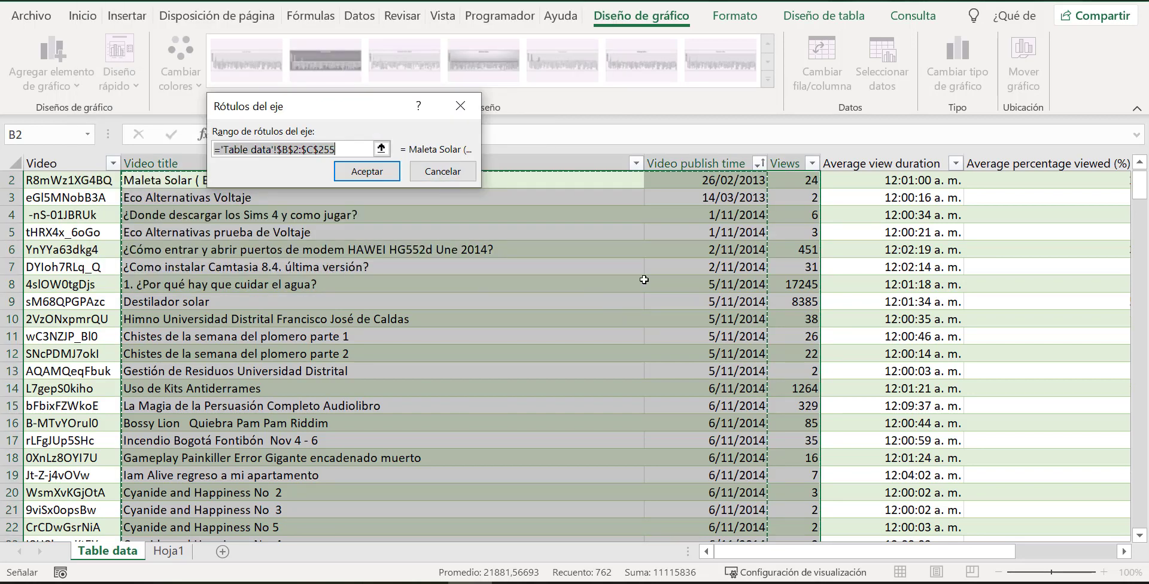
scroll(744, 262, up, 1)
click(726, 197)
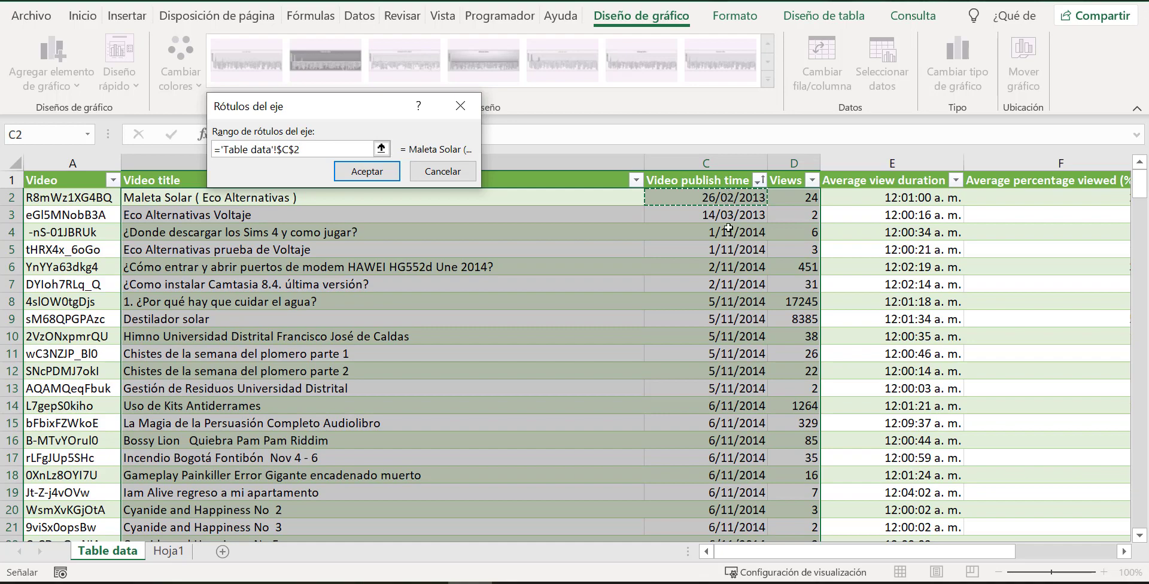
drag(732, 214, 752, 495)
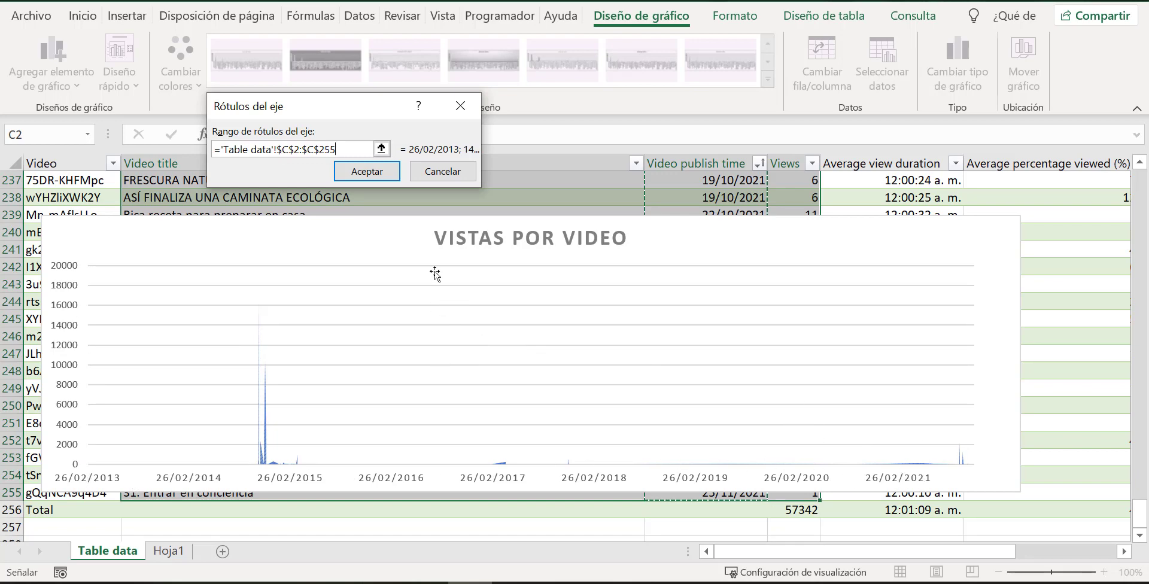
scroll(679, 351, up, 12)
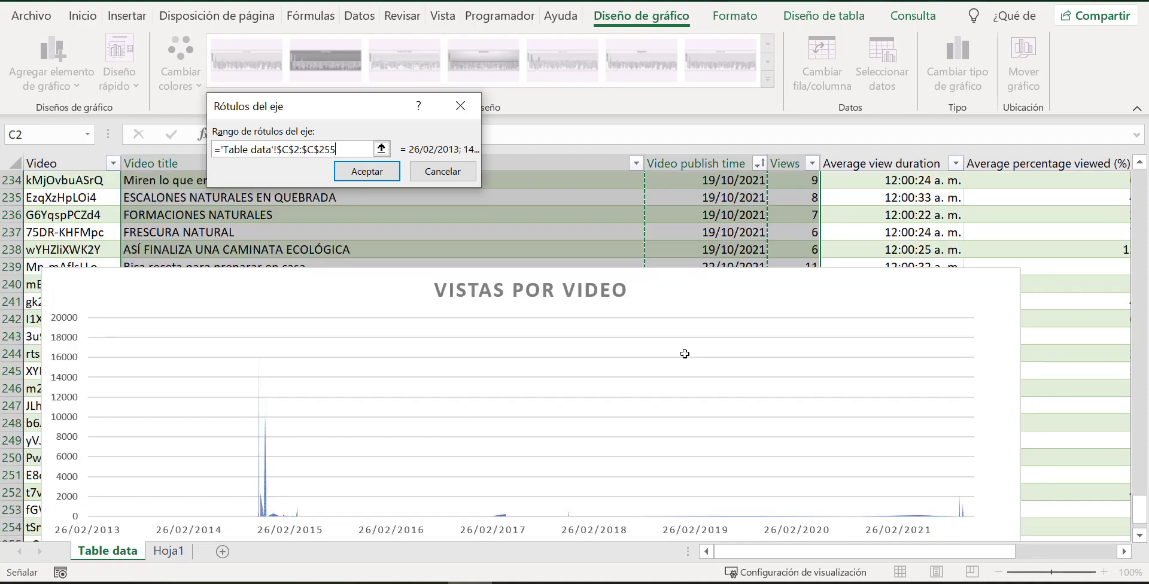
scroll(697, 349, up, 20)
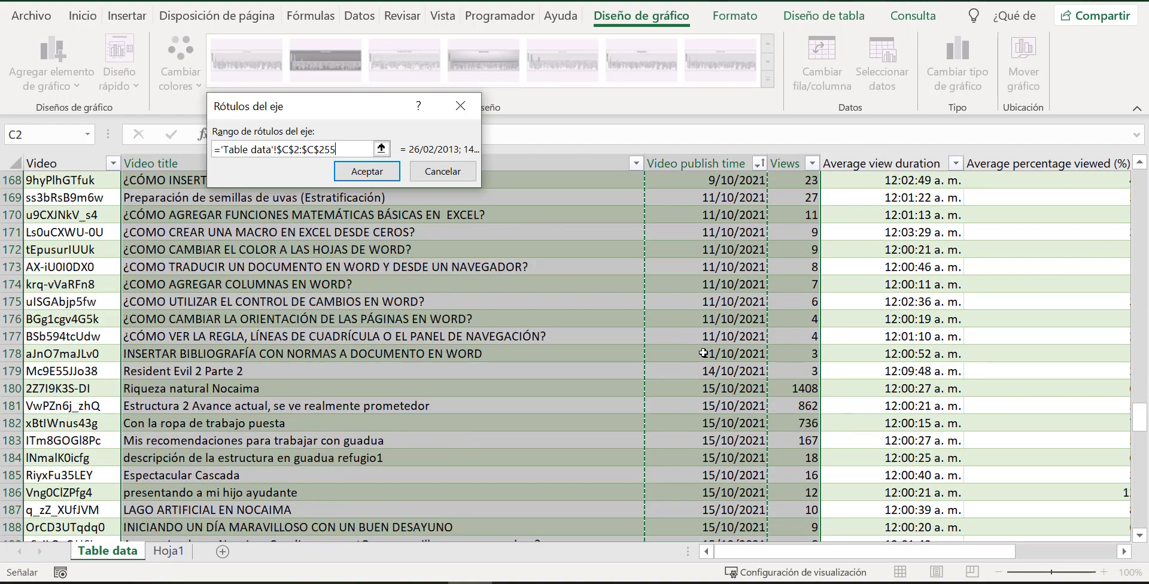
scroll(712, 357, up, 20)
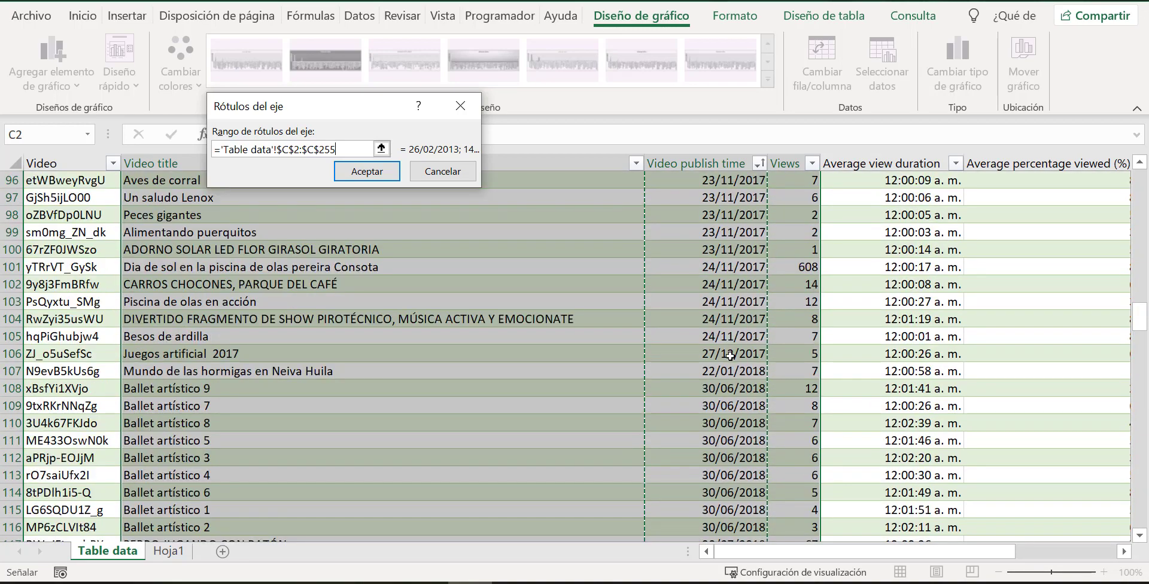
scroll(740, 336, up, 18)
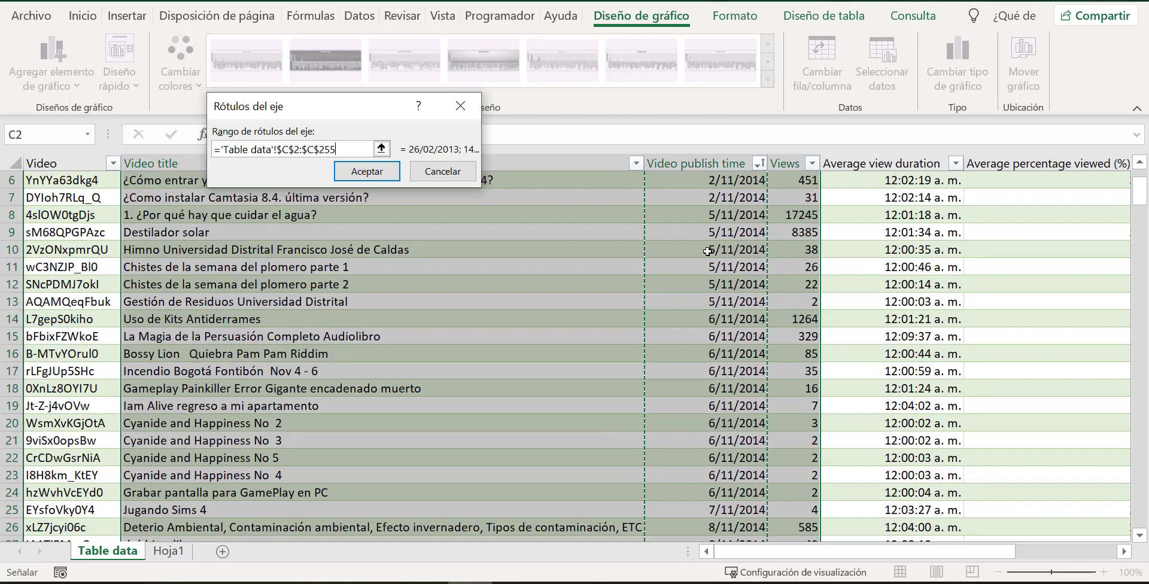
scroll(802, 221, up, 2)
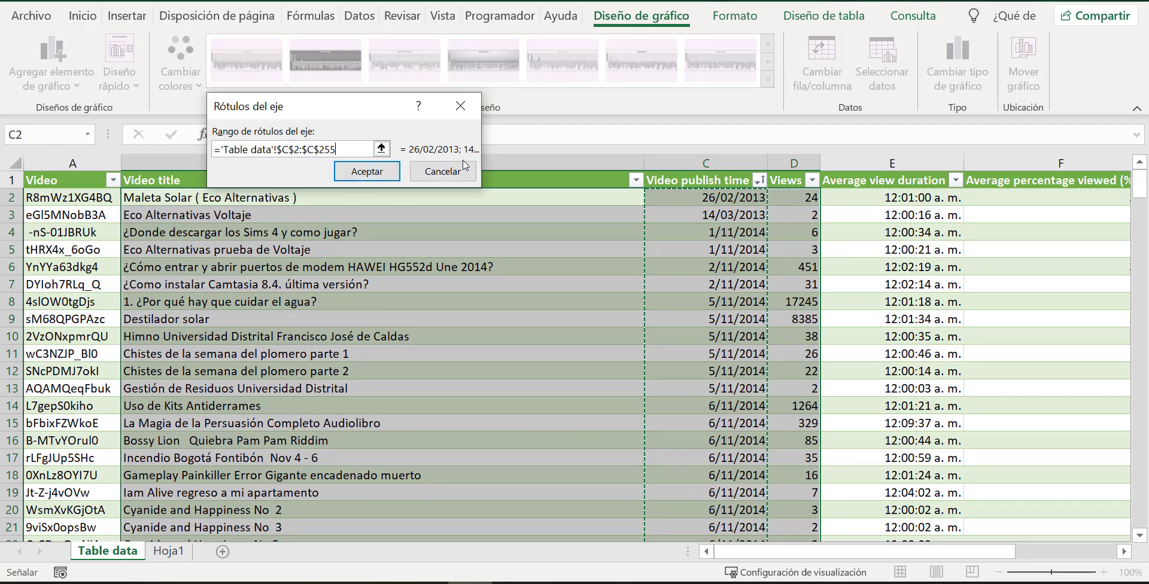
click(442, 171)
click(549, 263)
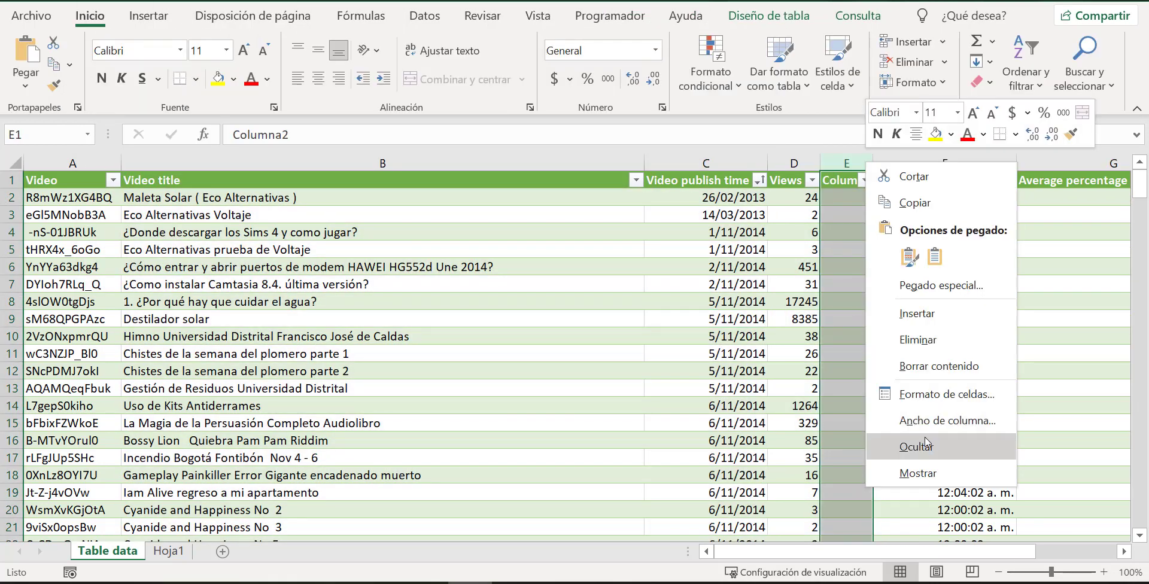
Delete the blank column E headed Columna2 from the table.
click(933, 344)
click(839, 353)
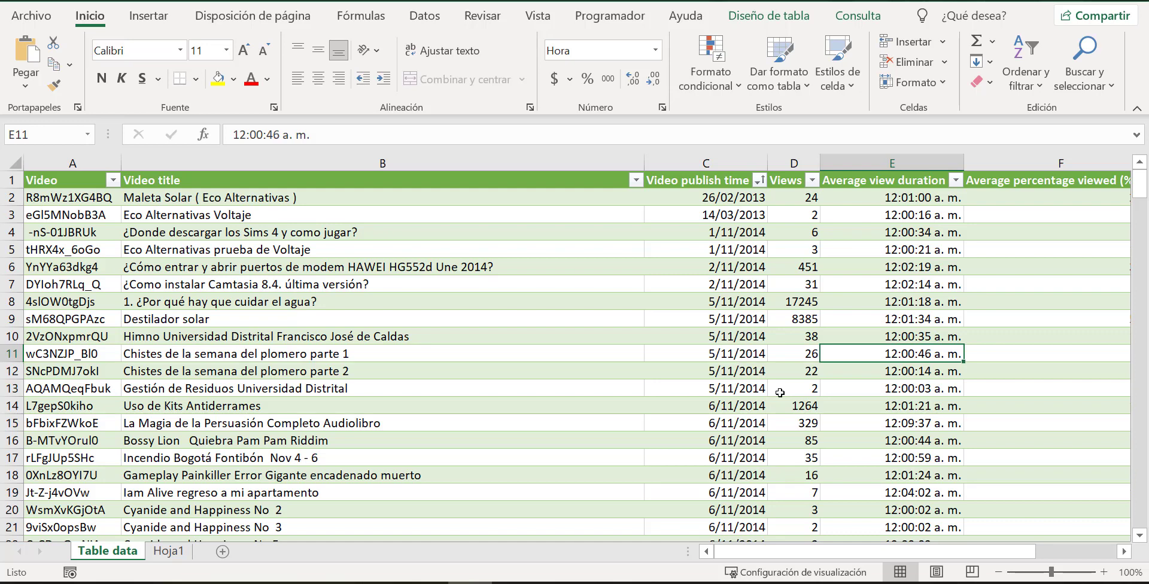
click(806, 197)
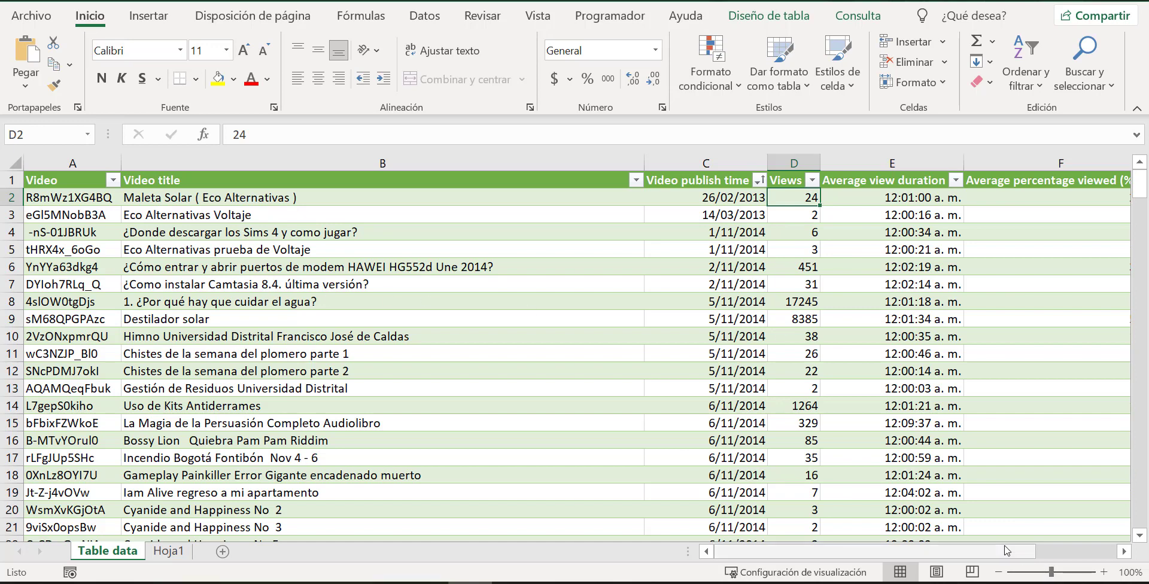
Enter the labels "Minimo" in cell H3 and "Maximo" in cell H4, beside the table.
drag(1018, 551, 1084, 562)
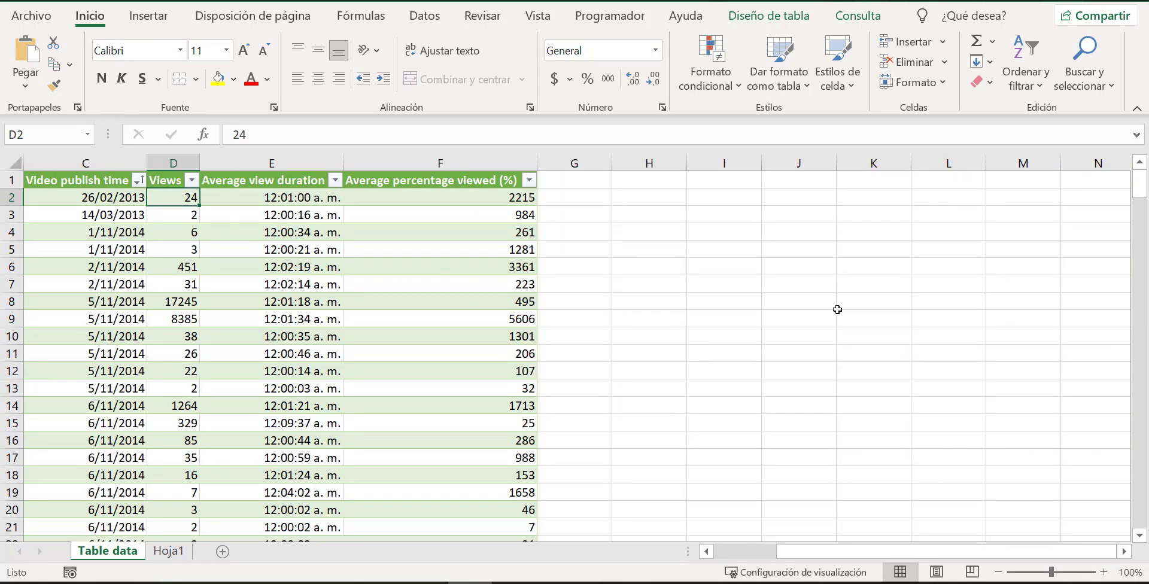
click(644, 209)
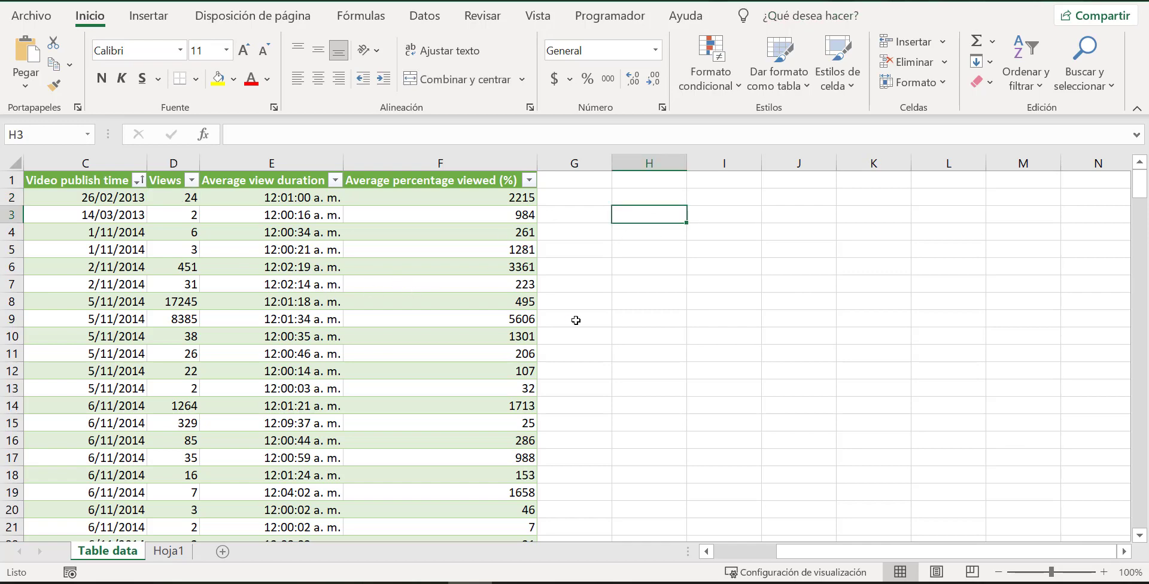
text(Minimo)
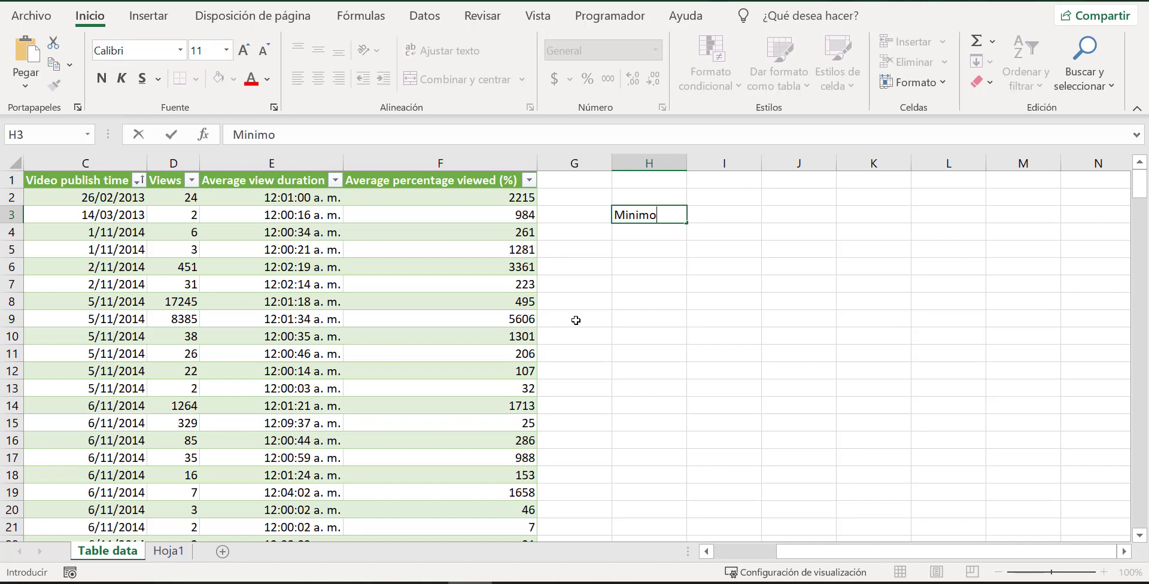
key(Return)
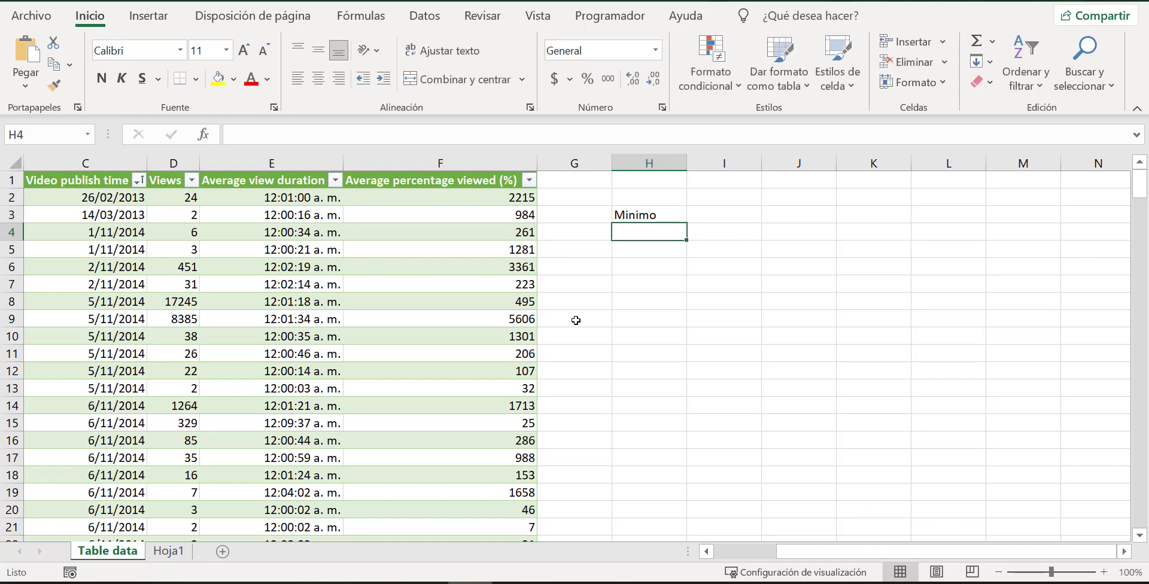
text(Maximo)
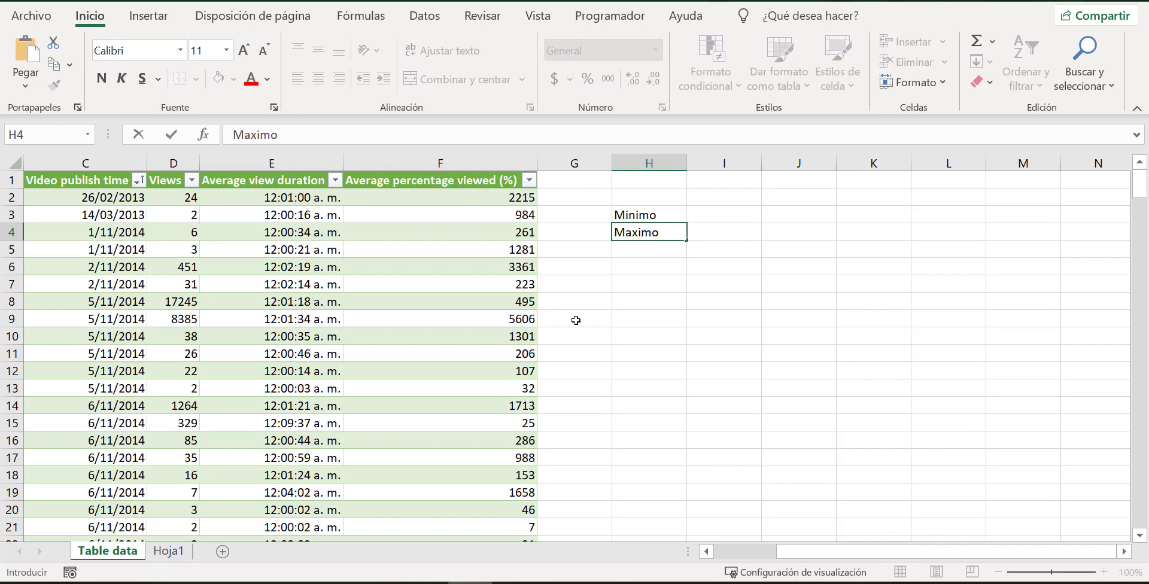
key(Return)
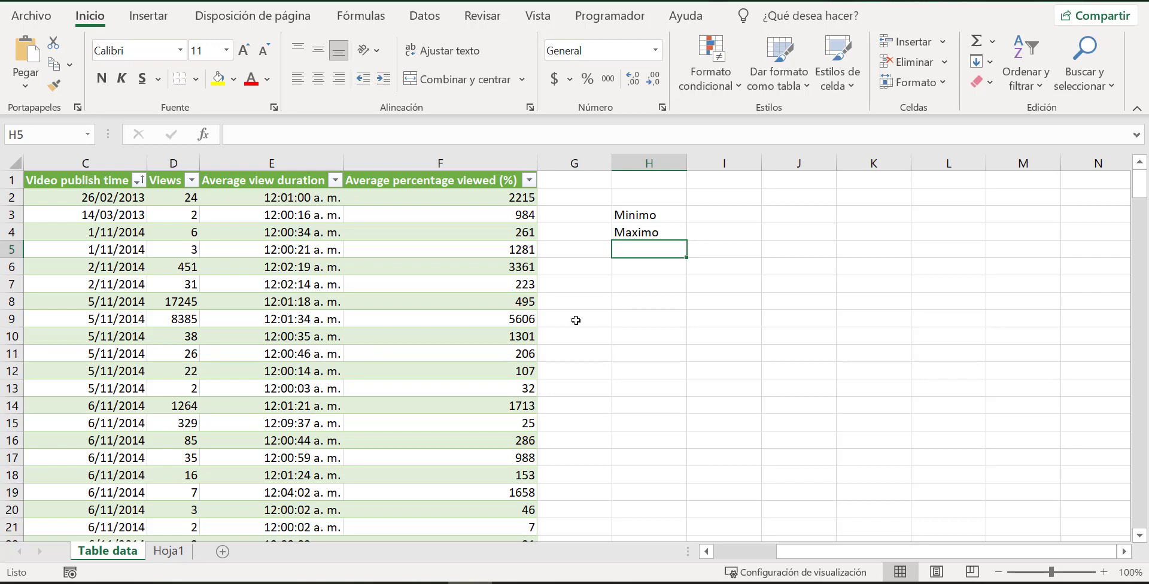
Examine the video rows down to the totals row and the views area chart at the table's end.
scroll(556, 359, down, 19)
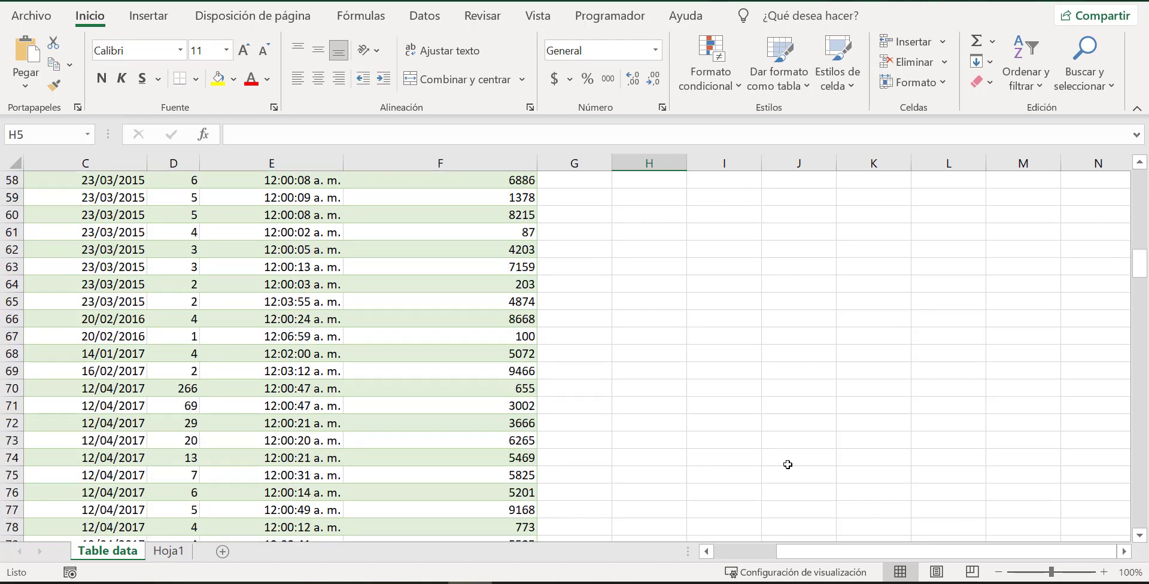
scroll(790, 469, down, 8)
drag(913, 551, 852, 546)
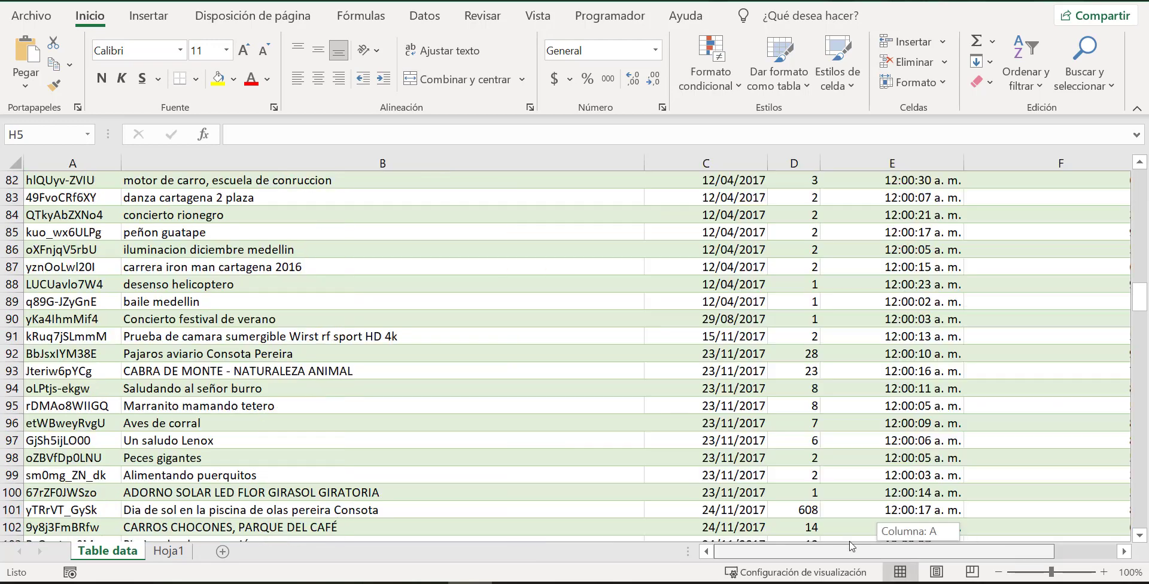
scroll(914, 478, down, 20)
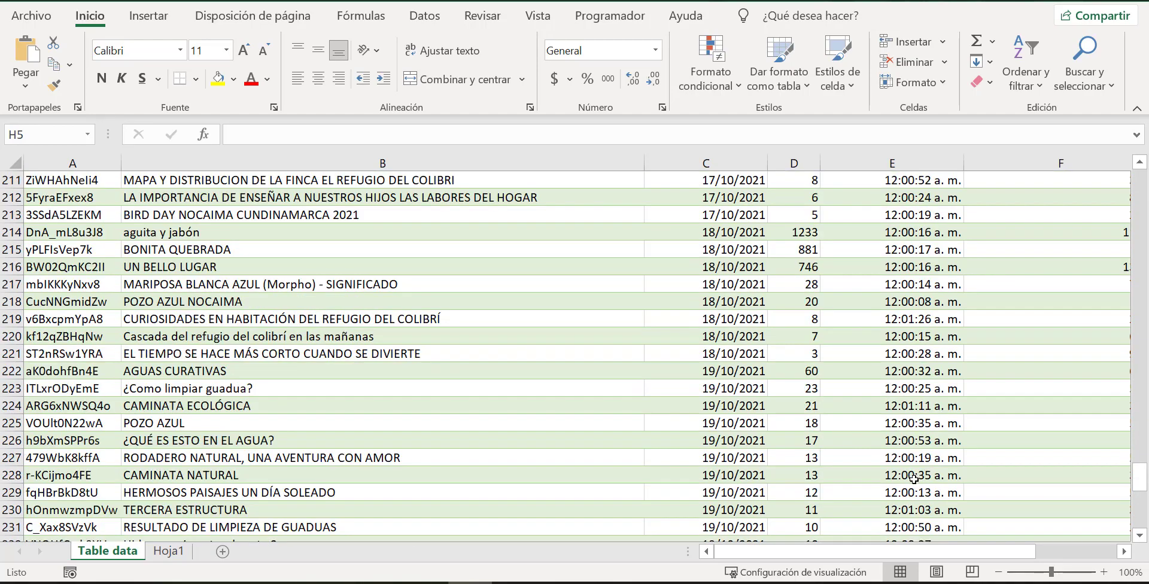
scroll(913, 478, down, 17)
scroll(909, 479, up, 5)
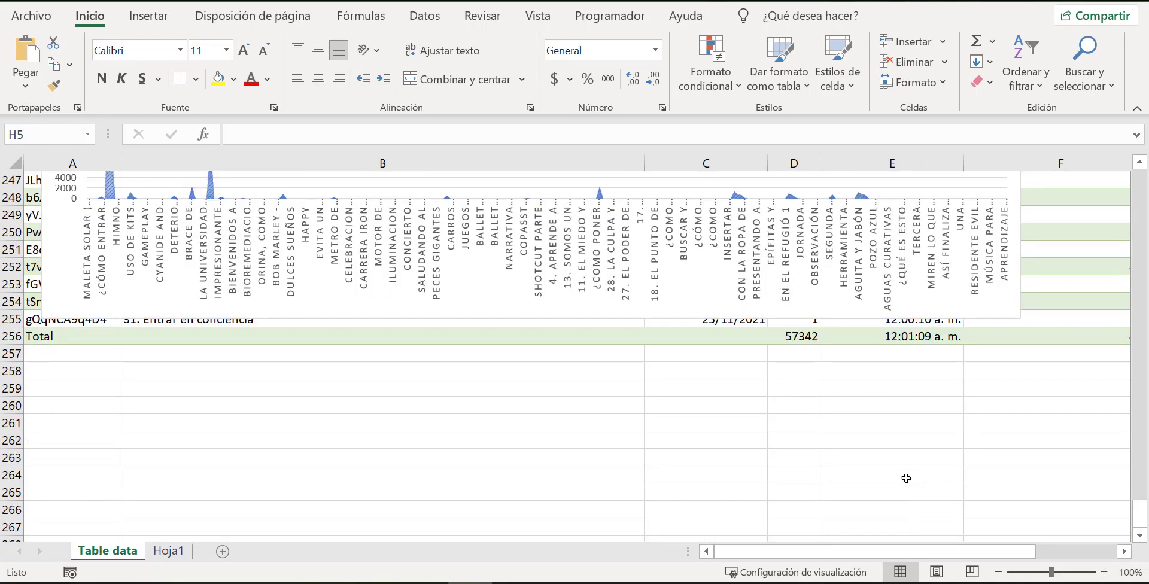
scroll(906, 478, up, 3)
scroll(674, 408, up, 1)
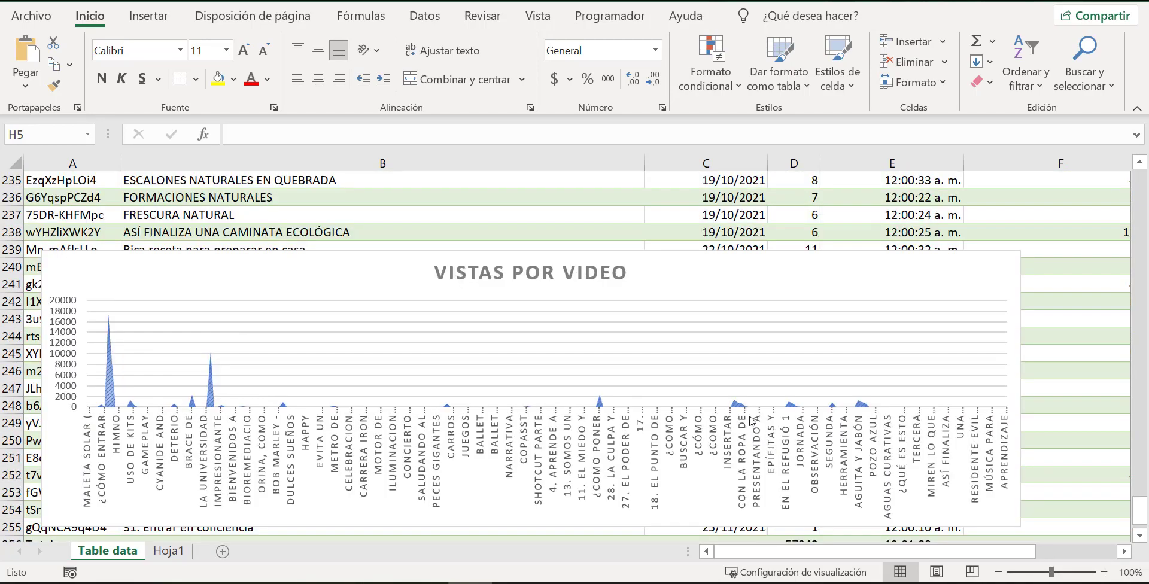
scroll(922, 347, up, 20)
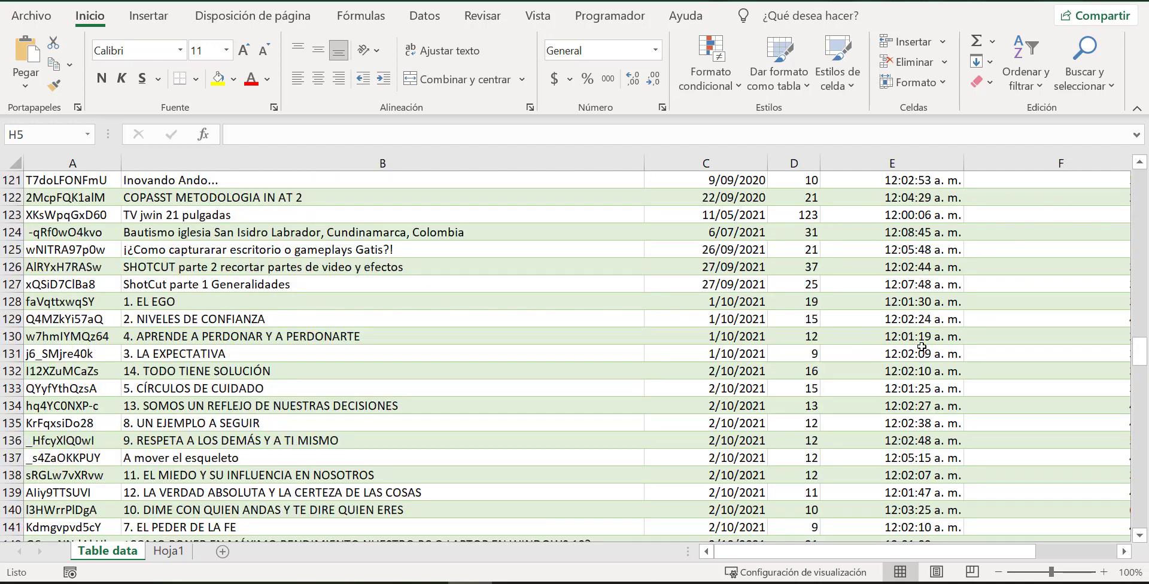
scroll(922, 347, up, 19)
drag(1007, 549, 1080, 556)
scroll(954, 431, up, 20)
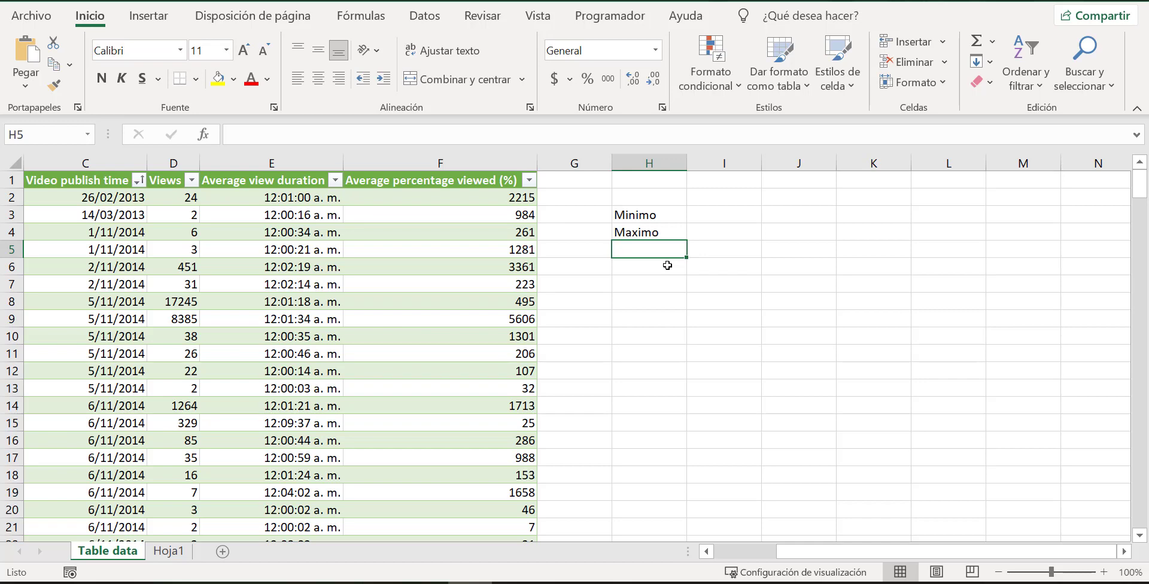
Enter the label "Amplitud" in cell H5, below Maximo.
text(Av)
key(BackSpace)
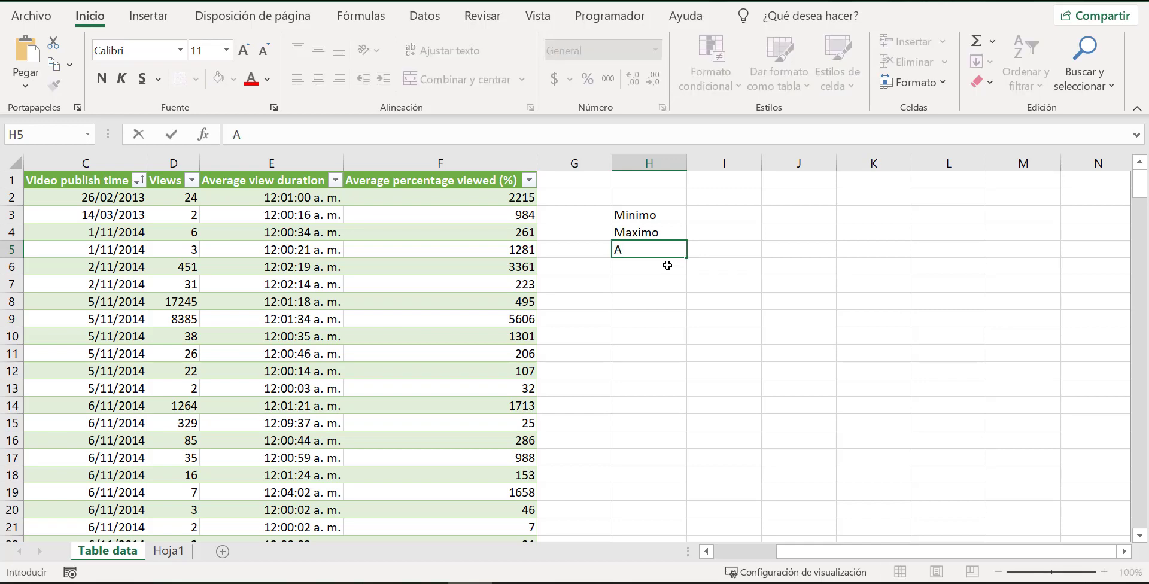
text(mplitud)
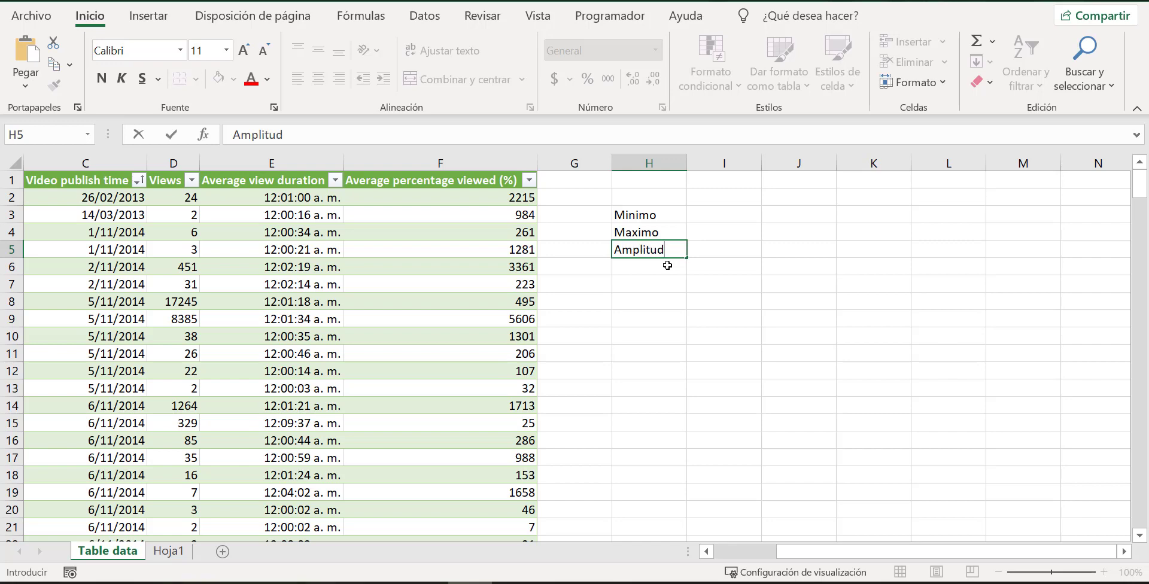
Calculate the minimum of the Views column in cell I3 with the formula =MIN(Table_data[Views]).
click(703, 217)
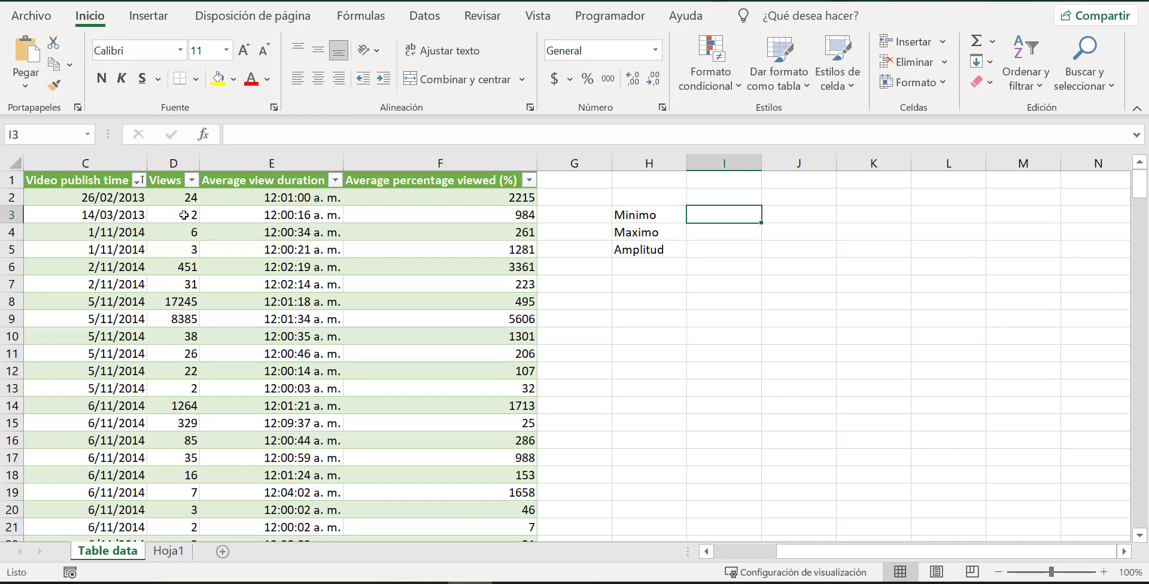
text(=)
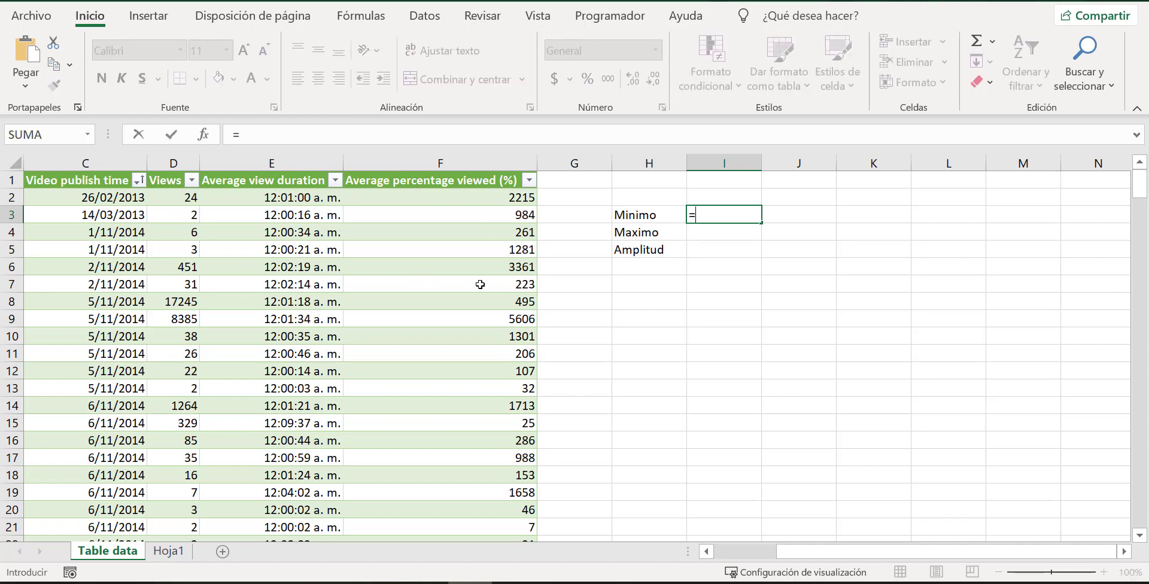
text(min)
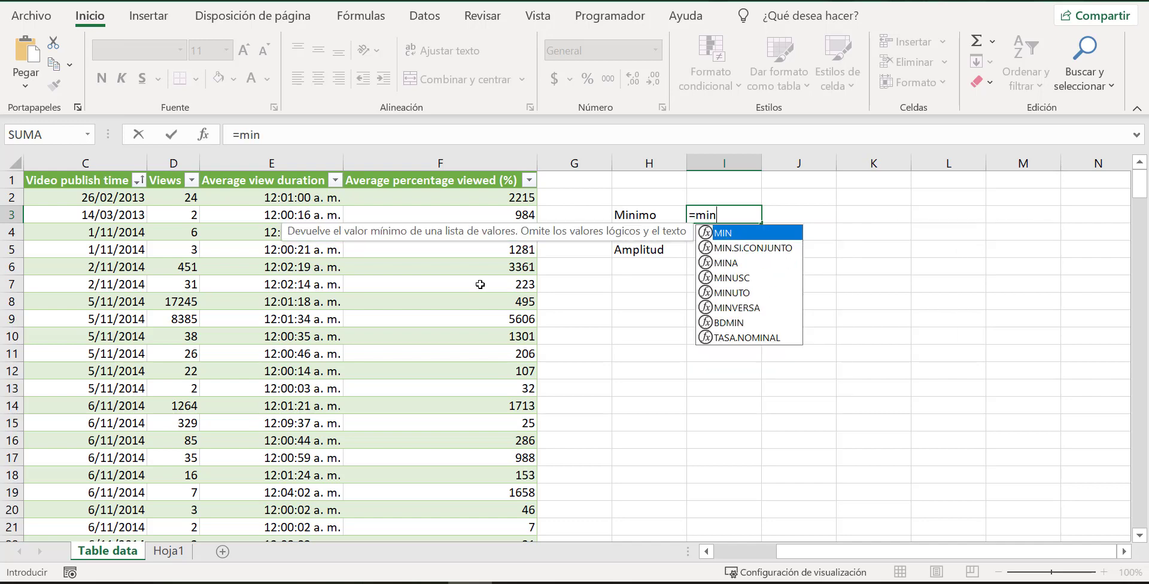
key(Tab)
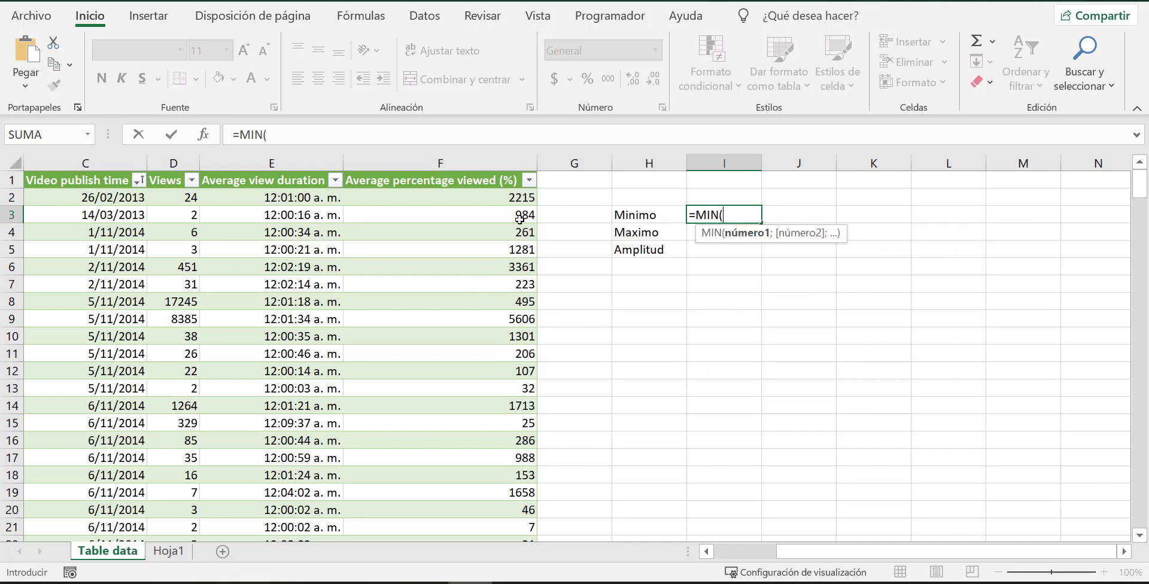
drag(184, 202, 173, 491)
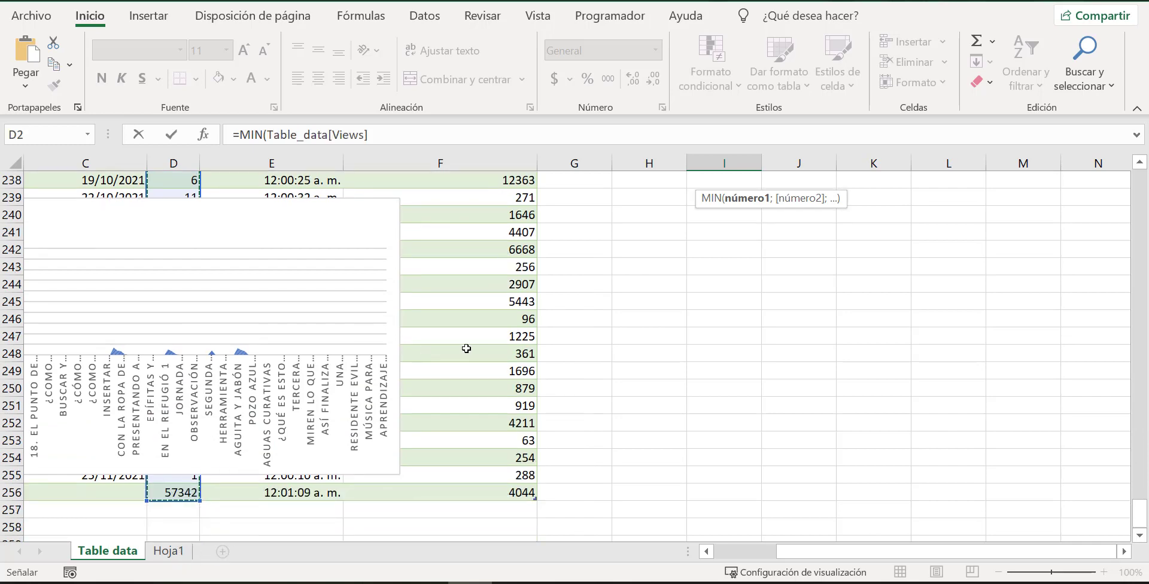
scroll(587, 366, up, 20)
scroll(586, 367, up, 20)
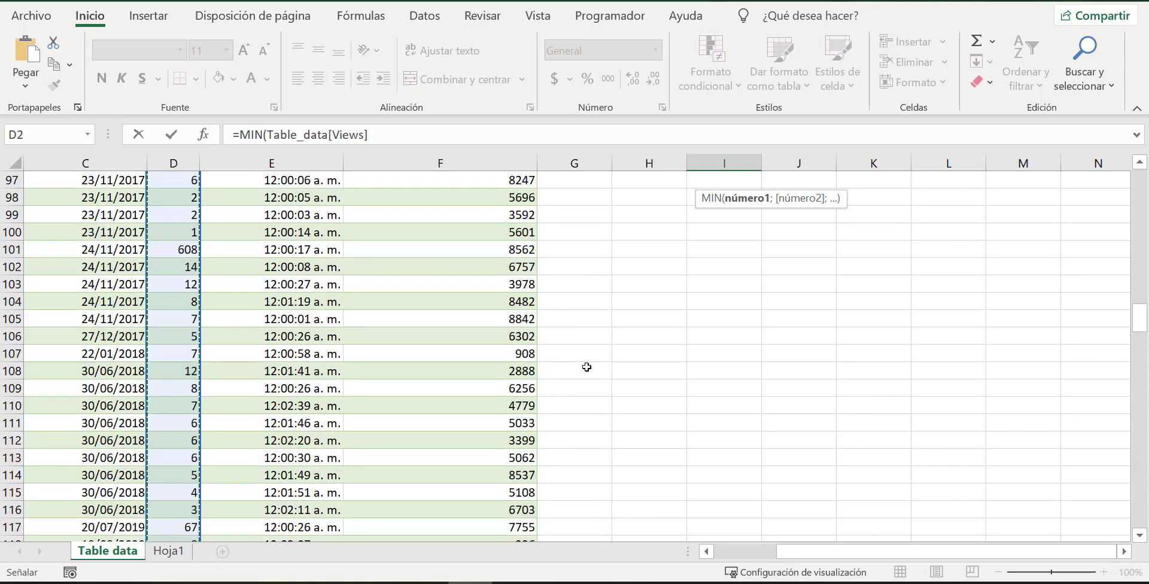
key(Return)
scroll(622, 335, up, 1)
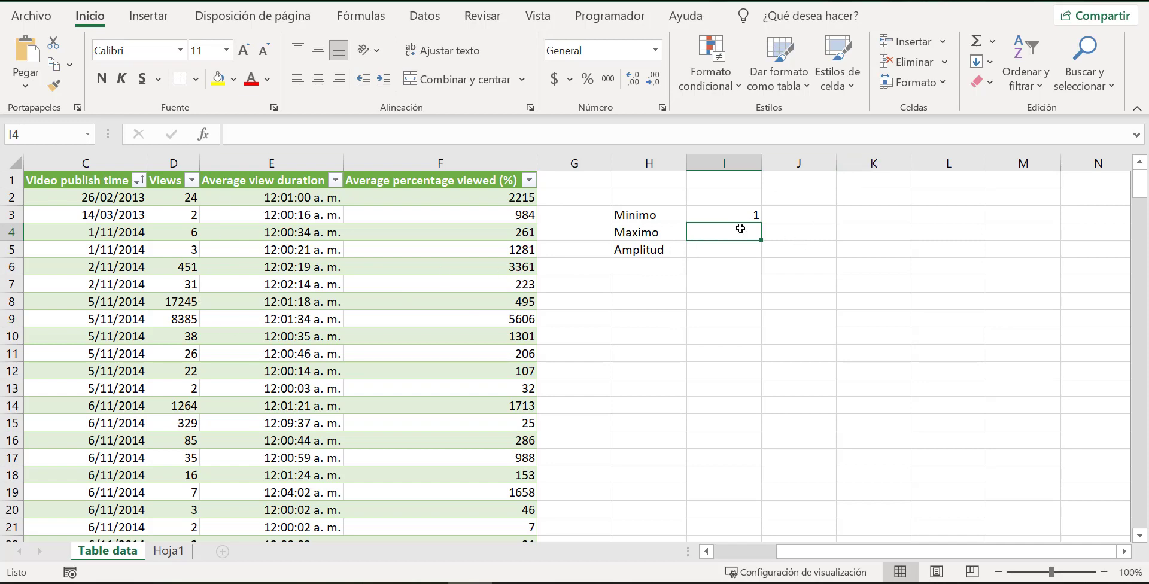
Calculate the maximum of the Views column in cell I4 with =MAX(D2:D255) and set the Amplitud in cell I5 to 100.
text(=)
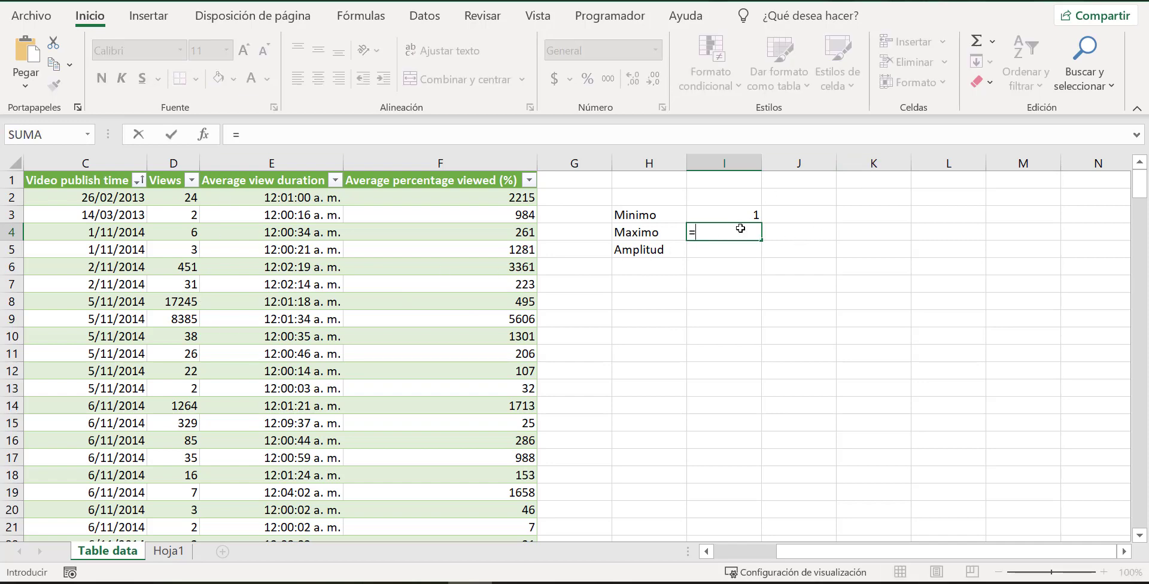
text(max)
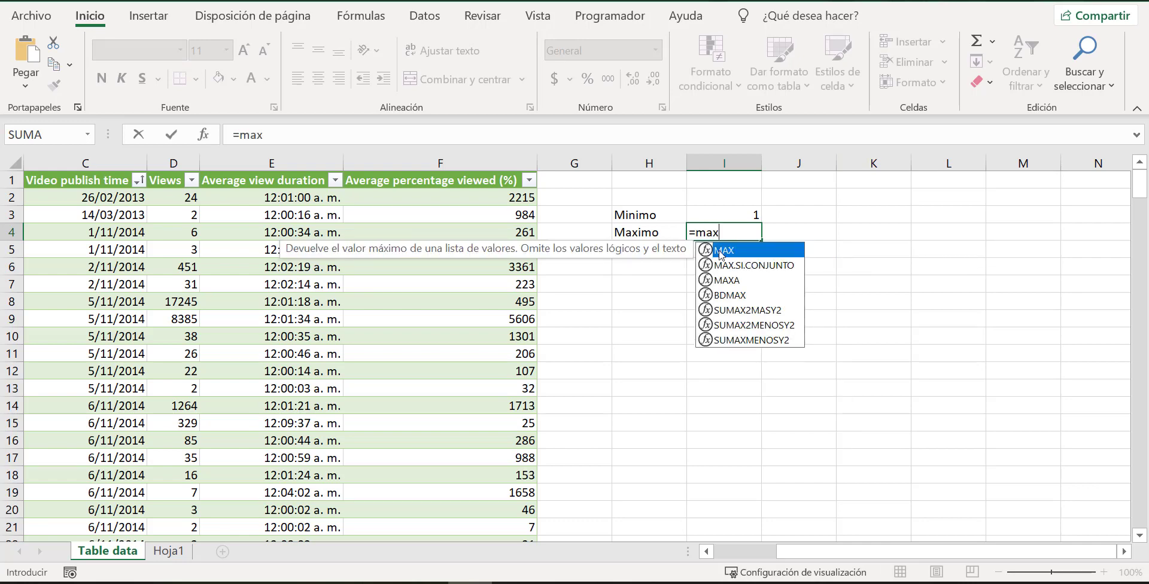
double_click(746, 258)
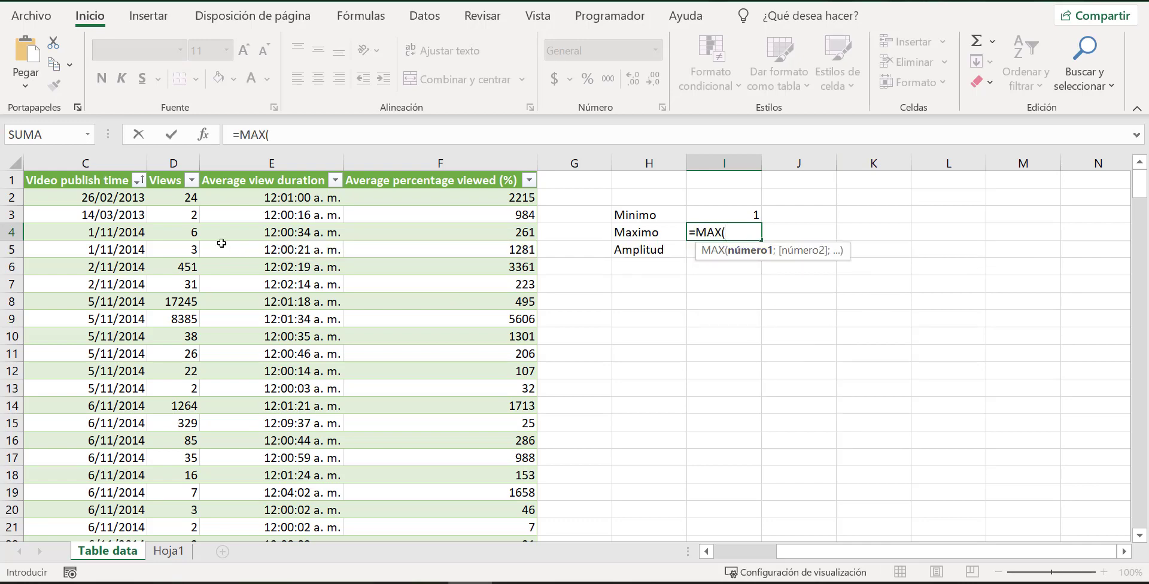
drag(177, 197, 165, 496)
scroll(769, 358, up, 20)
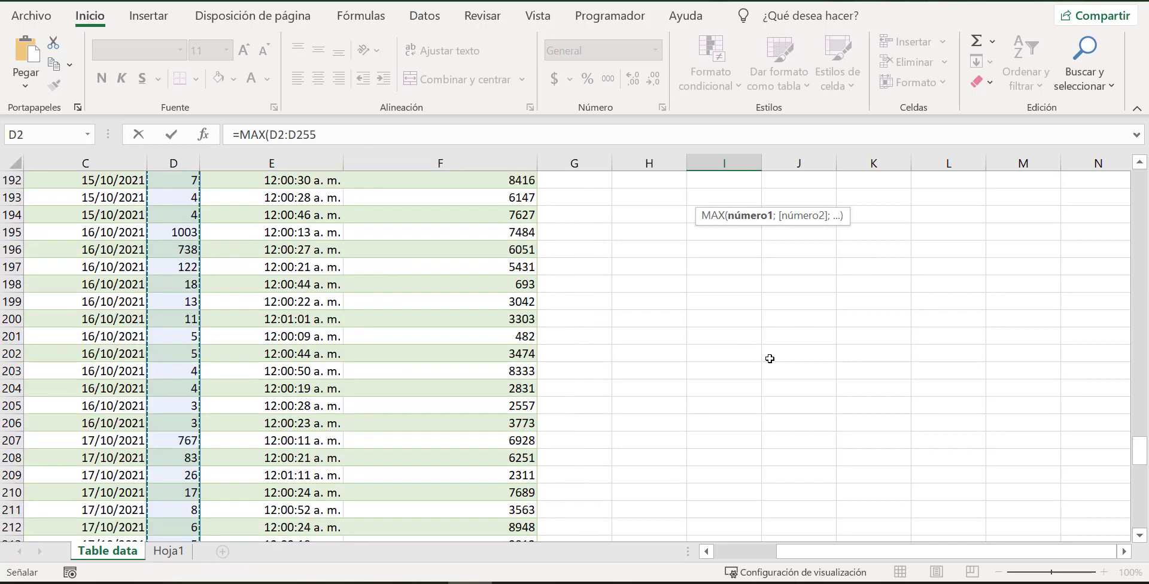
scroll(769, 357, up, 20)
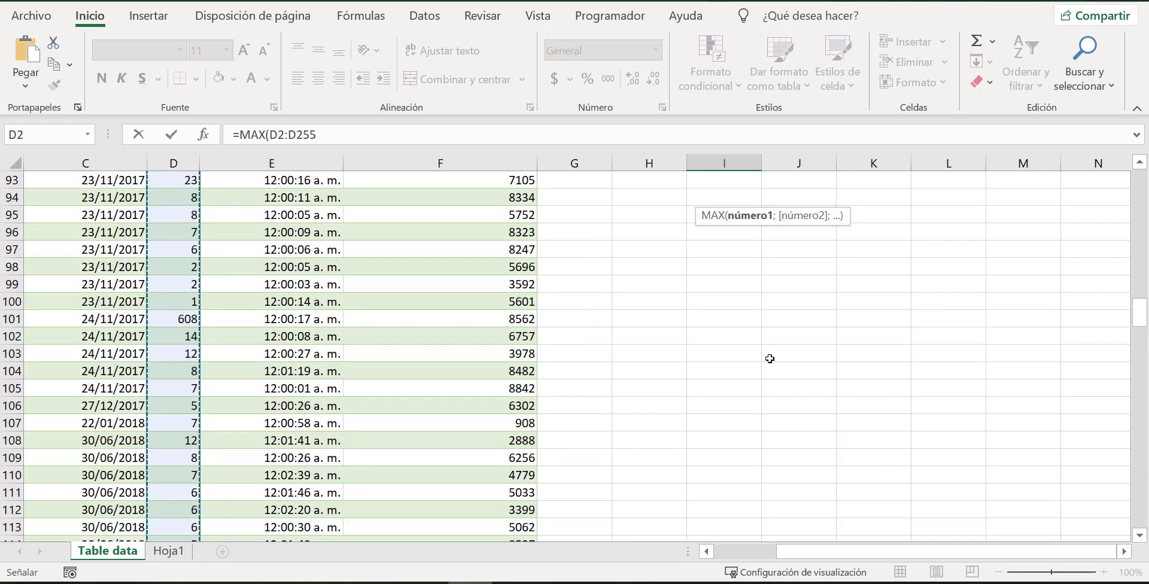
scroll(770, 358, up, 5)
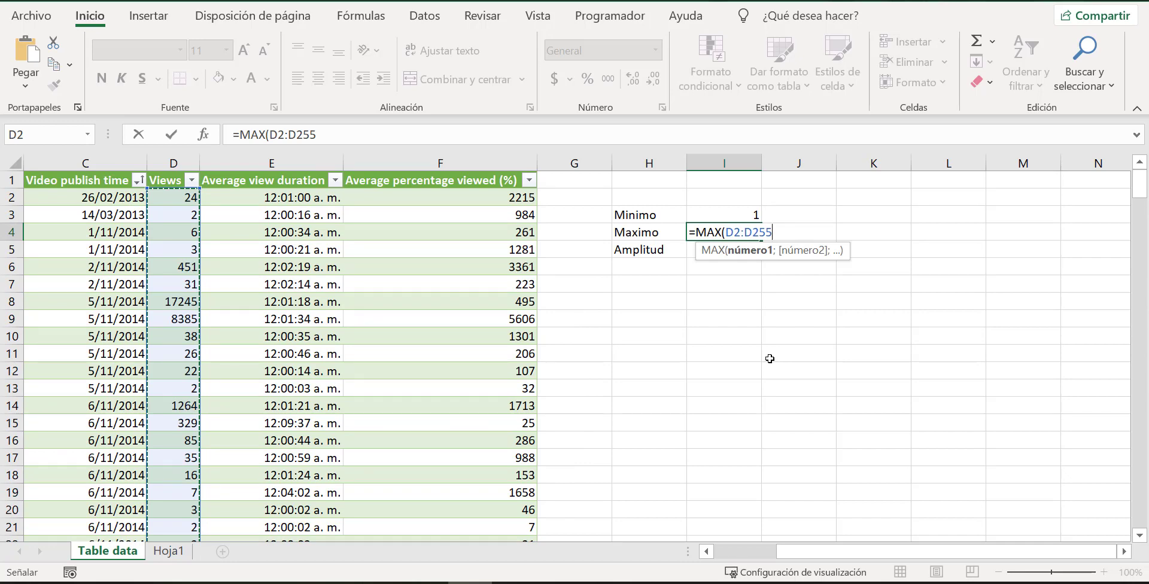
key(Return)
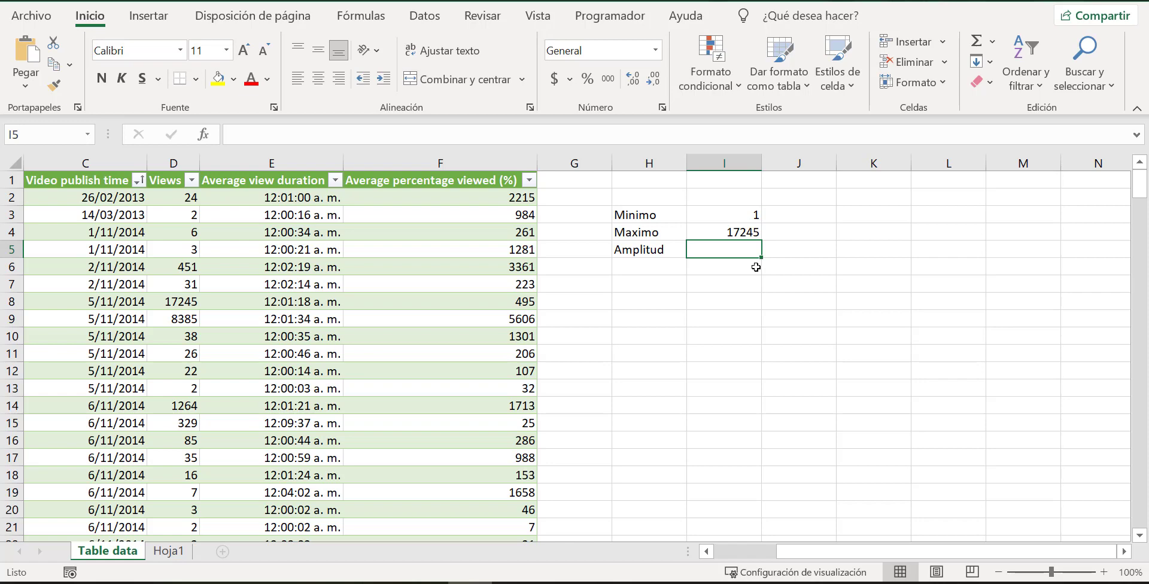
text(100)
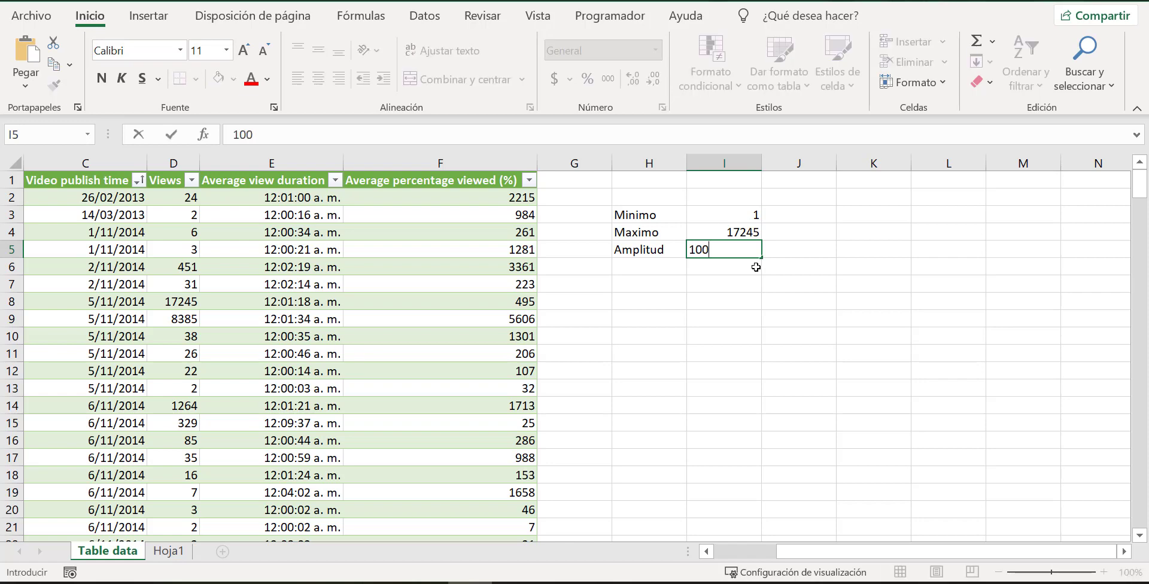
key(Return)
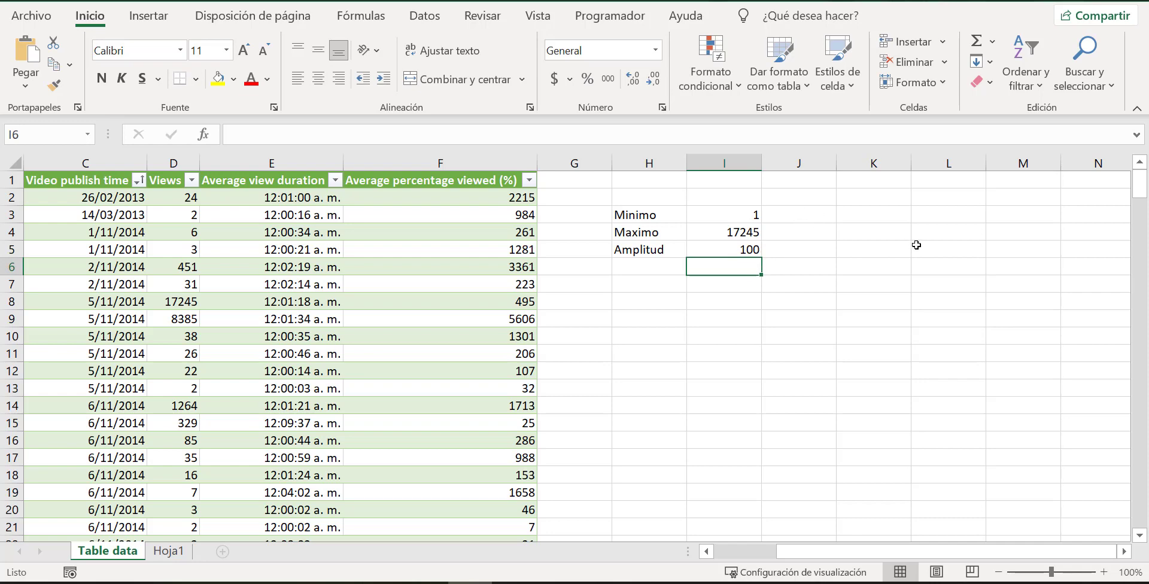
Enter the headers "Vistas de videos" in K3 and "Frecuencia" in L3, and widen column K to fit its header.
click(885, 218)
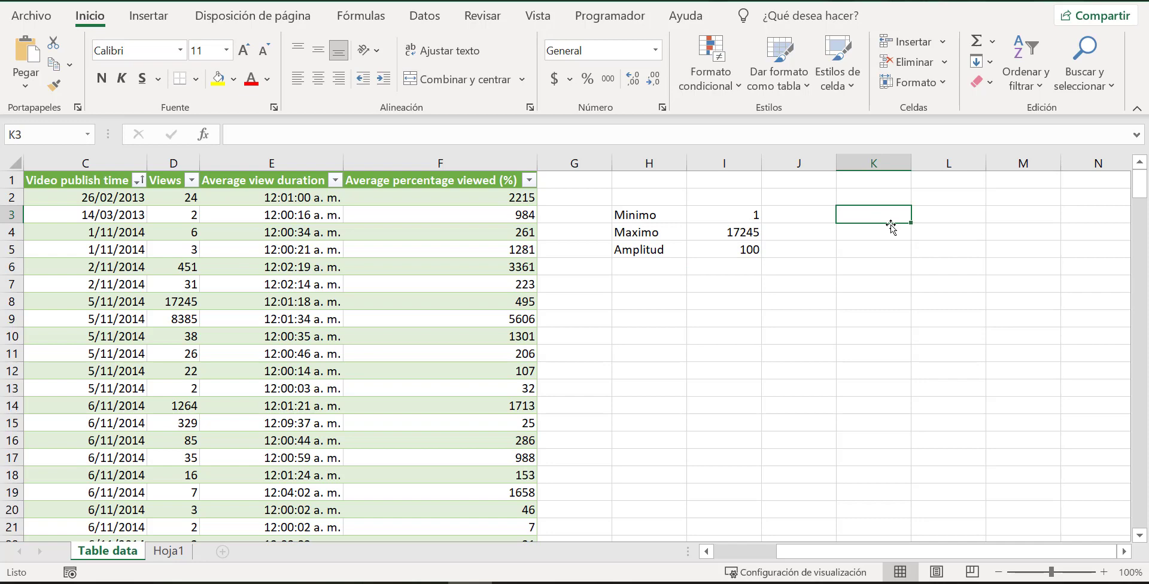
text(Vis)
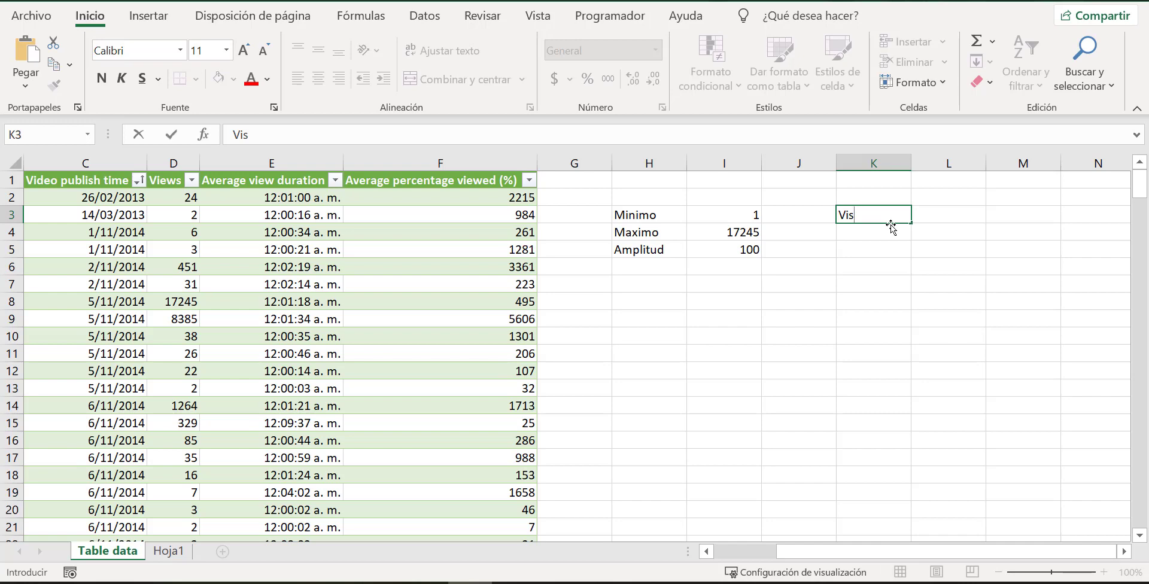
text(tas de videos)
key(Tab)
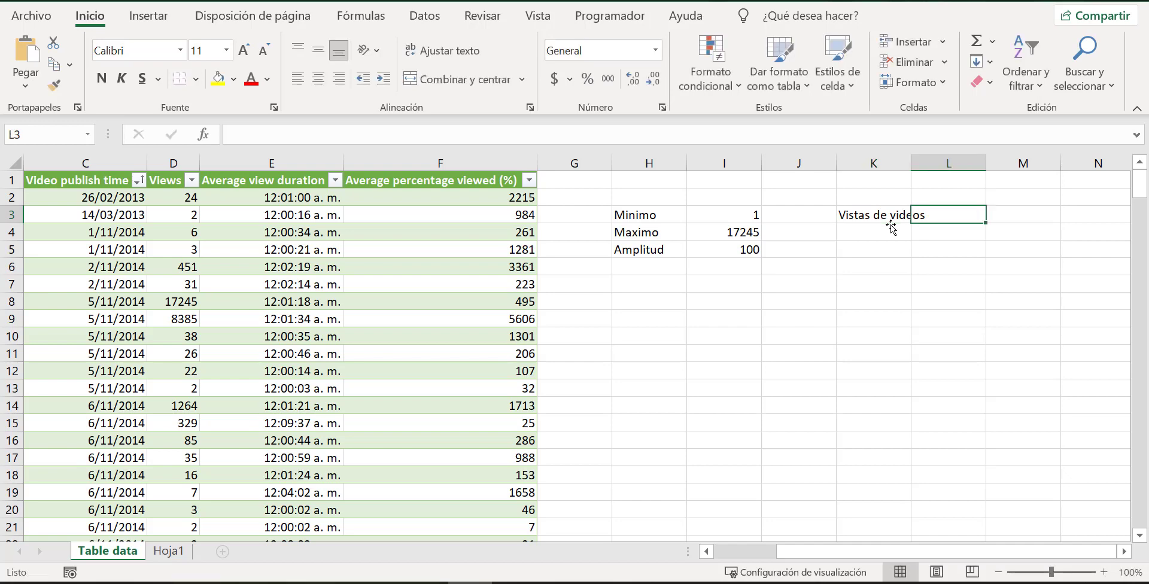
text(Fr)
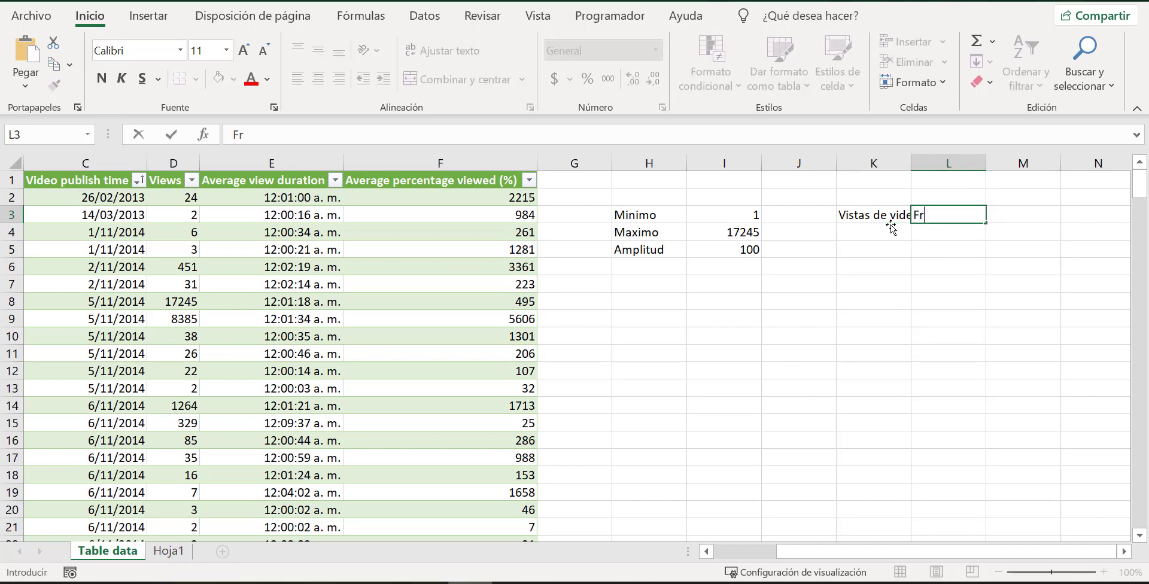
text(ecuencia)
key(Return)
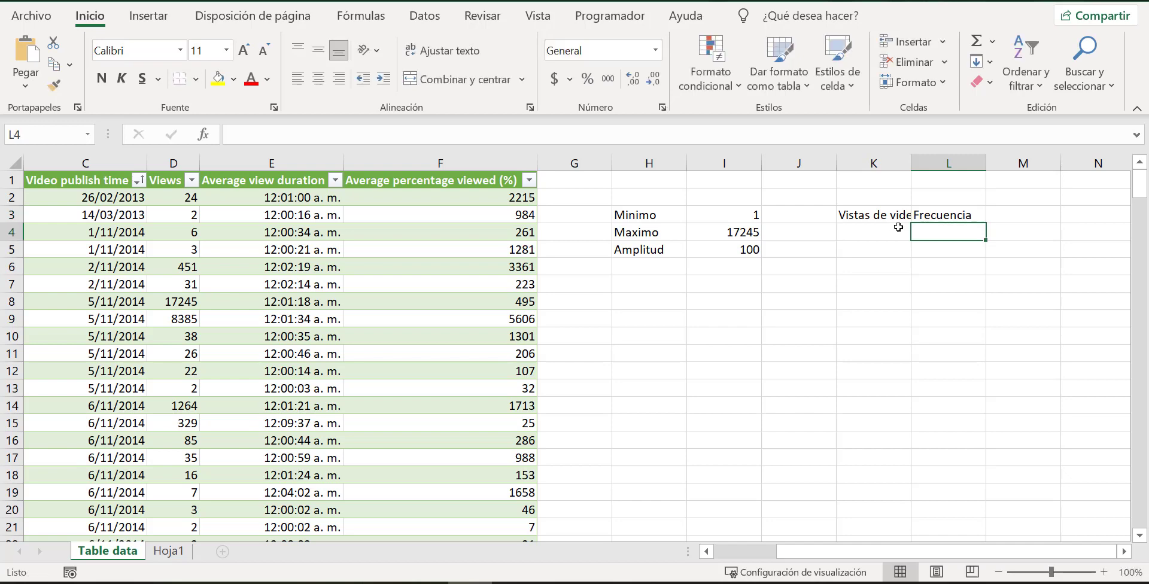
double_click(911, 167)
click(903, 229)
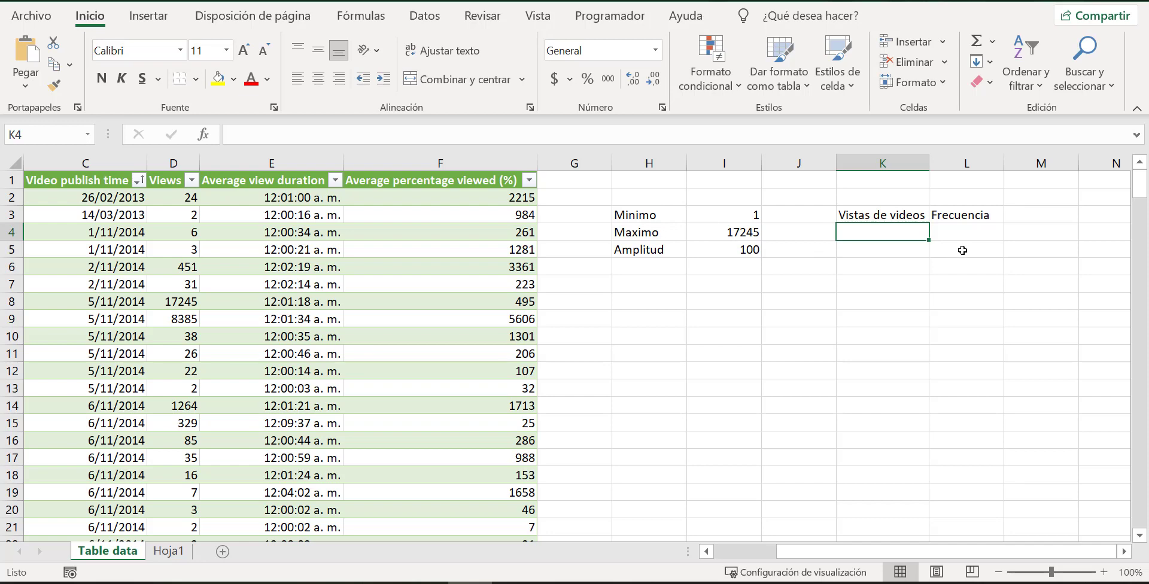
Move the "Frecuencia" header from L3 to M3.
click(938, 219)
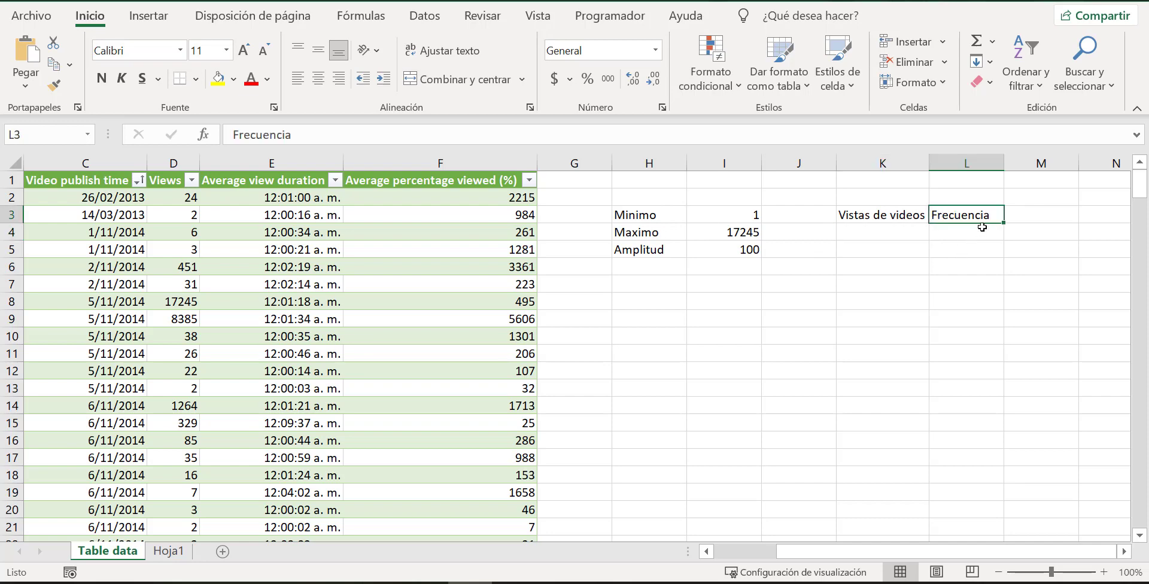
drag(985, 226, 1041, 226)
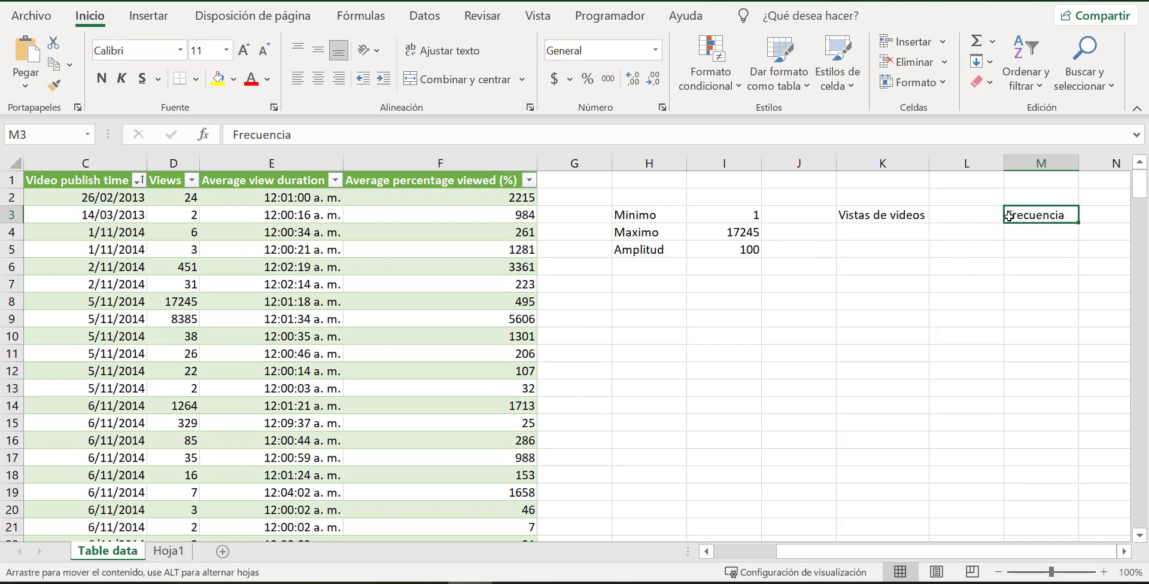
click(918, 235)
Merge and center the "Vistas de videos" header across K3:L3 and fill it with yellow.
drag(914, 216, 966, 216)
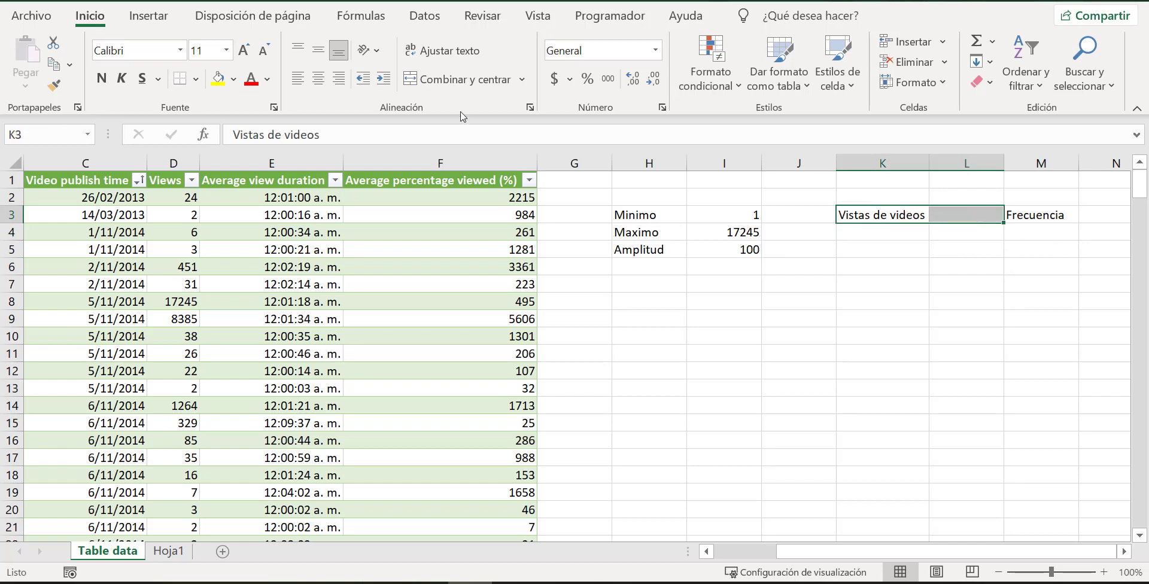
click(463, 79)
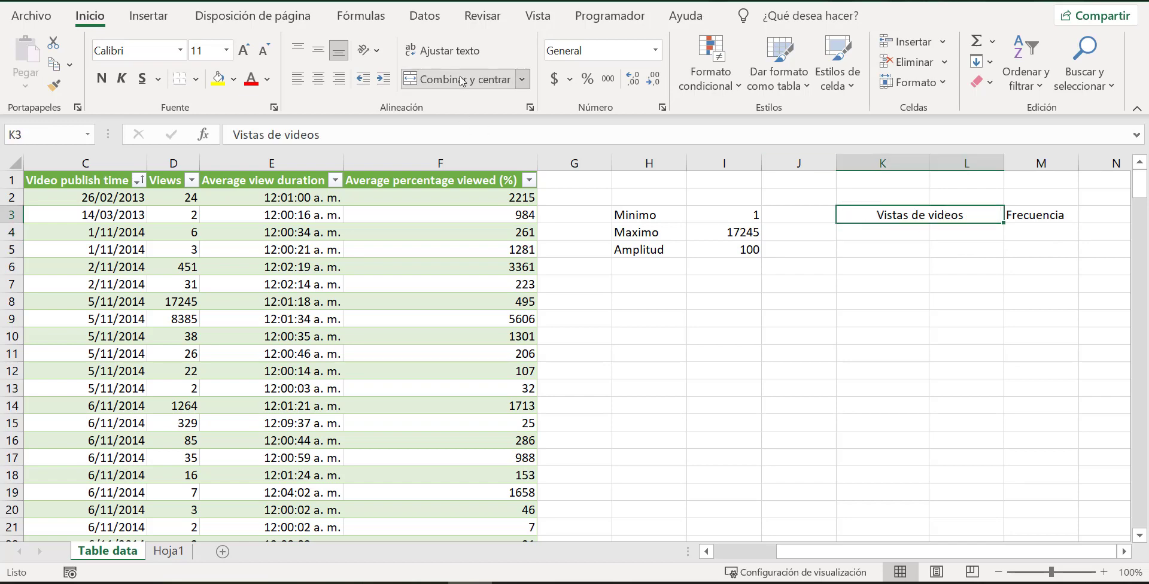
click(218, 79)
Link cell K4, the first lower limit, to the Minimo value with the formula =I3.
click(872, 233)
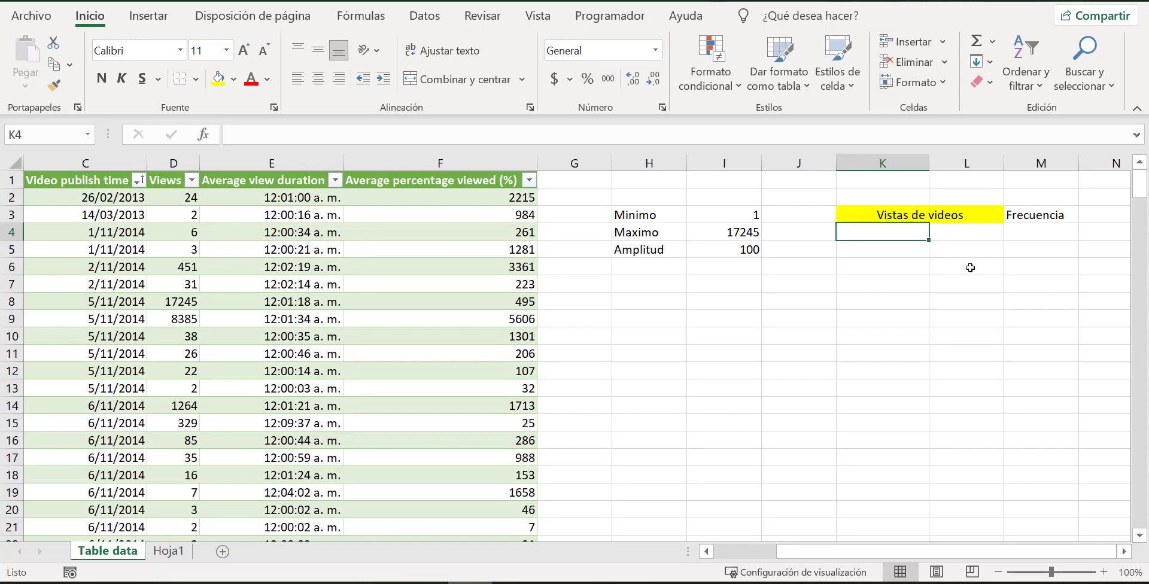
text(=)
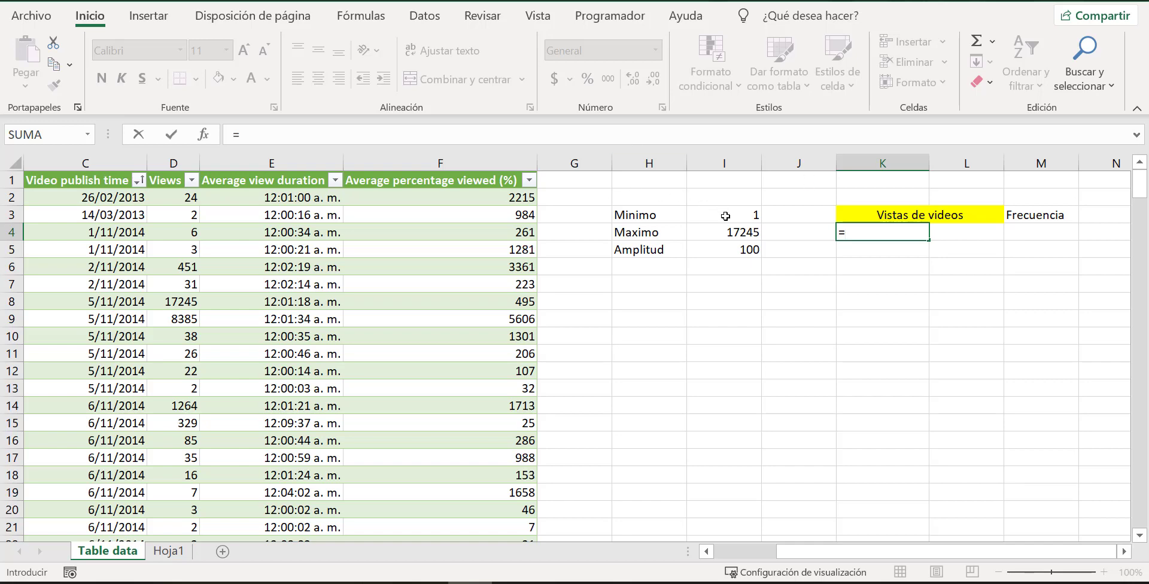
click(726, 216)
key(Return)
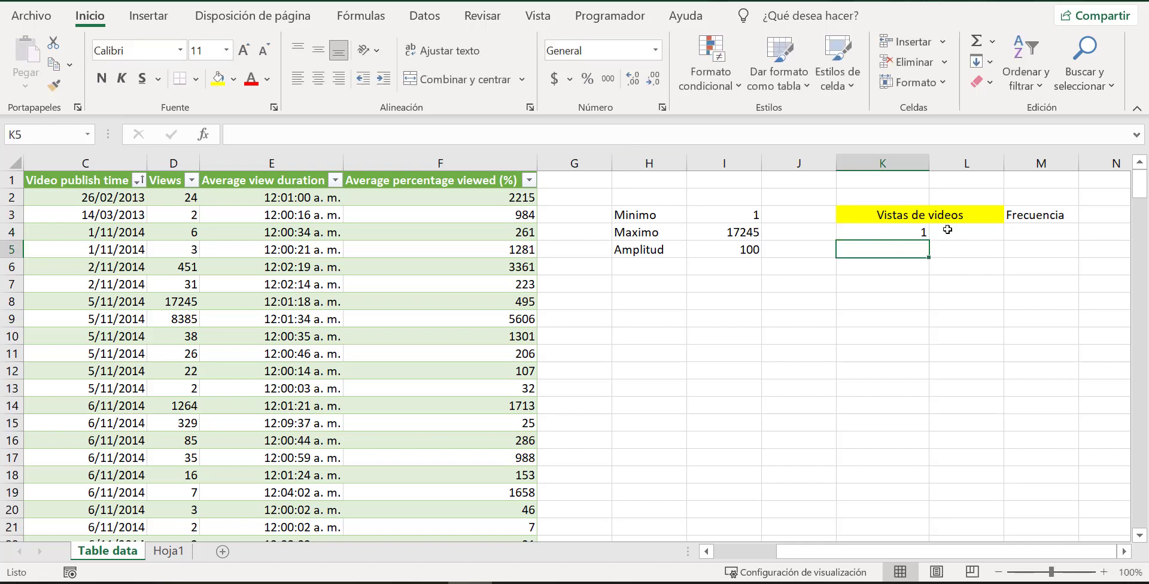
Center the contents of columns K and L horizontally.
click(903, 230)
click(910, 158)
drag(909, 158, 951, 161)
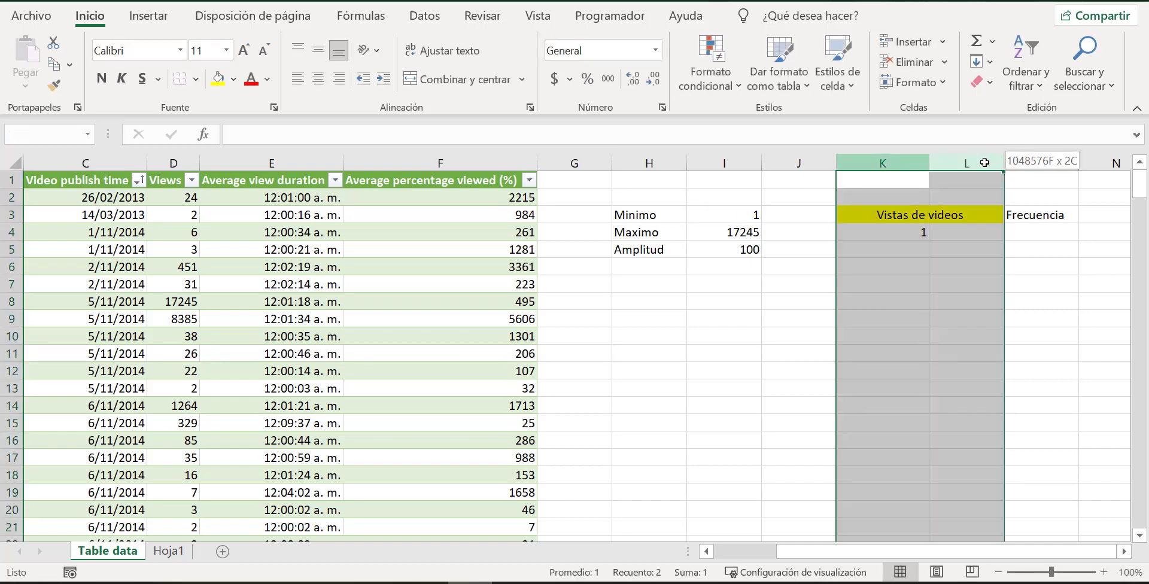
click(455, 79)
click(318, 79)
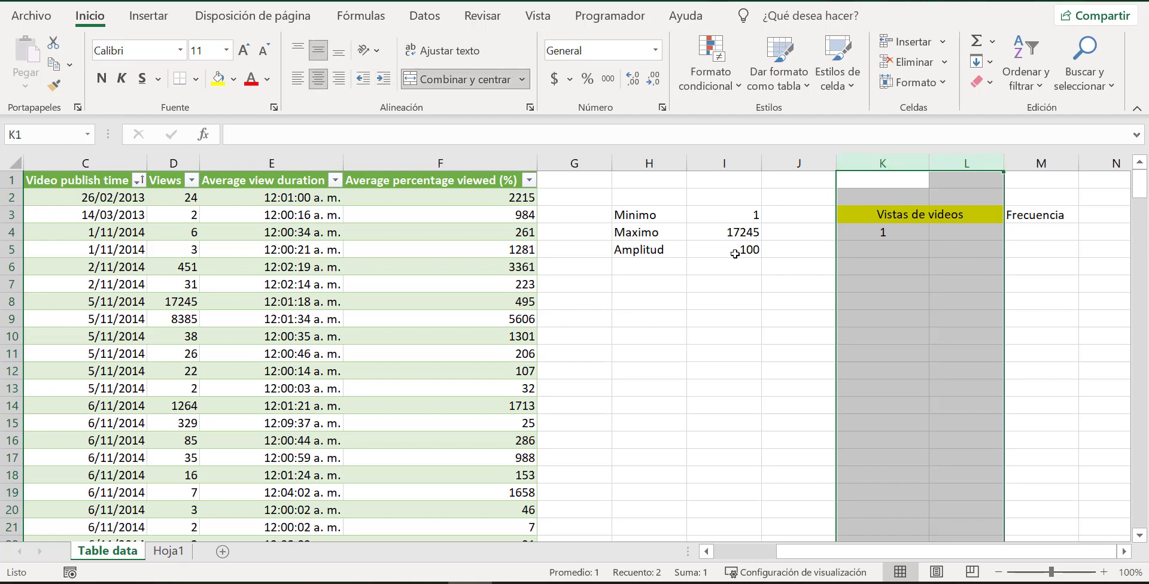
Apply all borders to the frequency table range K3:M14.
click(915, 246)
drag(930, 216, 1039, 406)
click(195, 80)
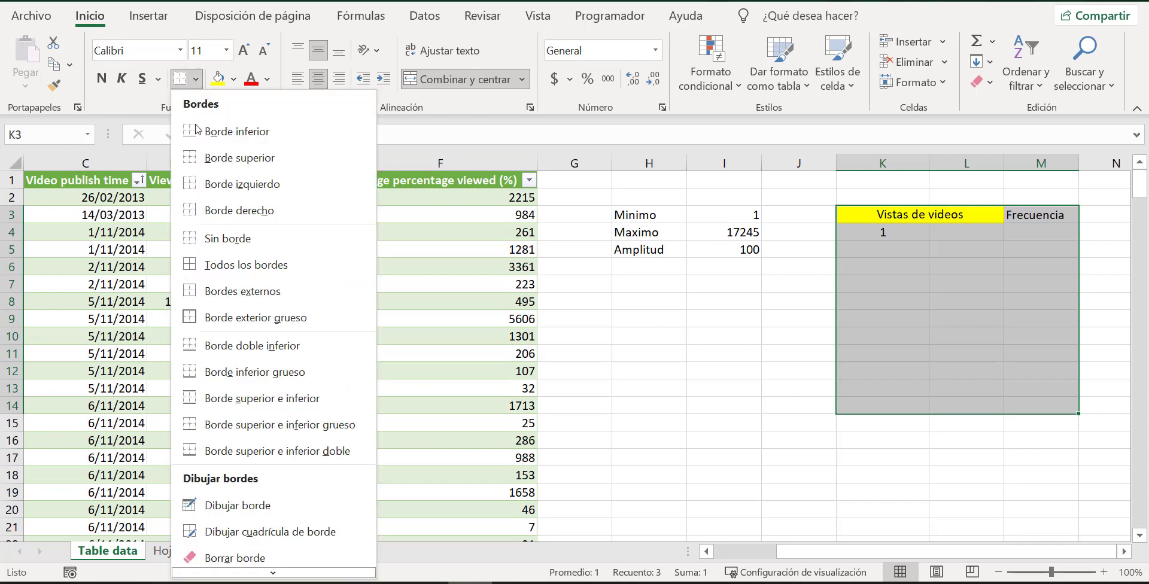
click(251, 277)
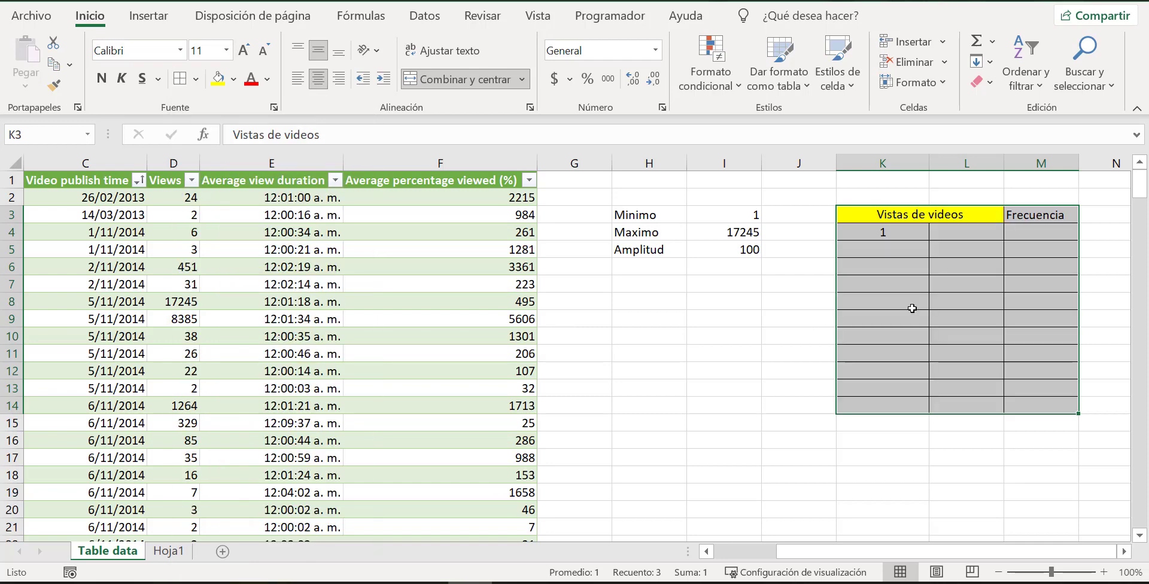
click(913, 305)
Link cell L4, the first upper limit, to the Amplitud value with the formula =I5.
click(993, 234)
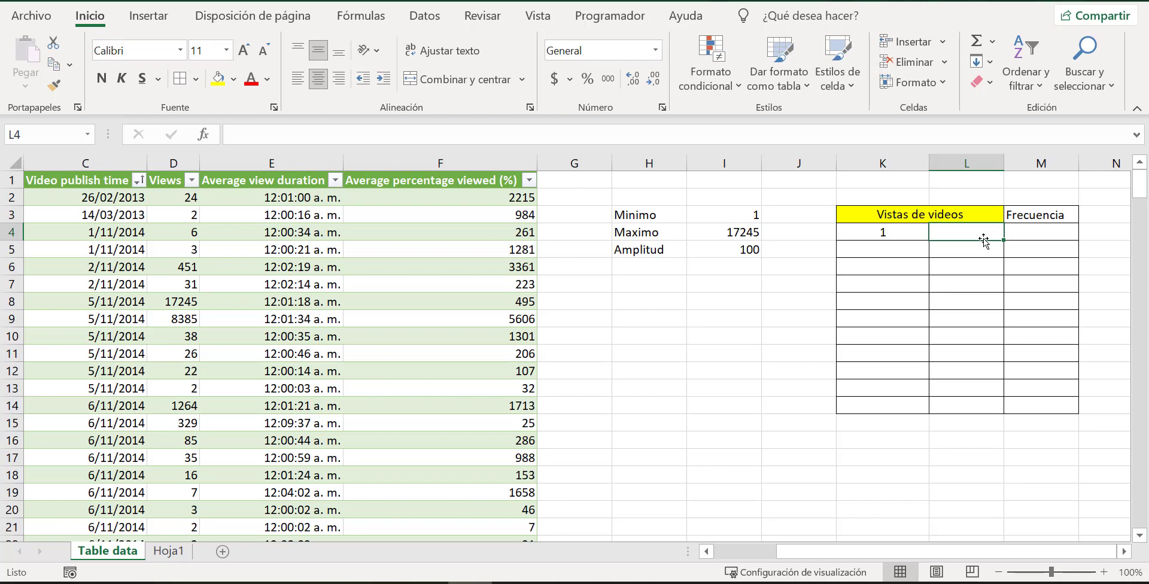
text(=)
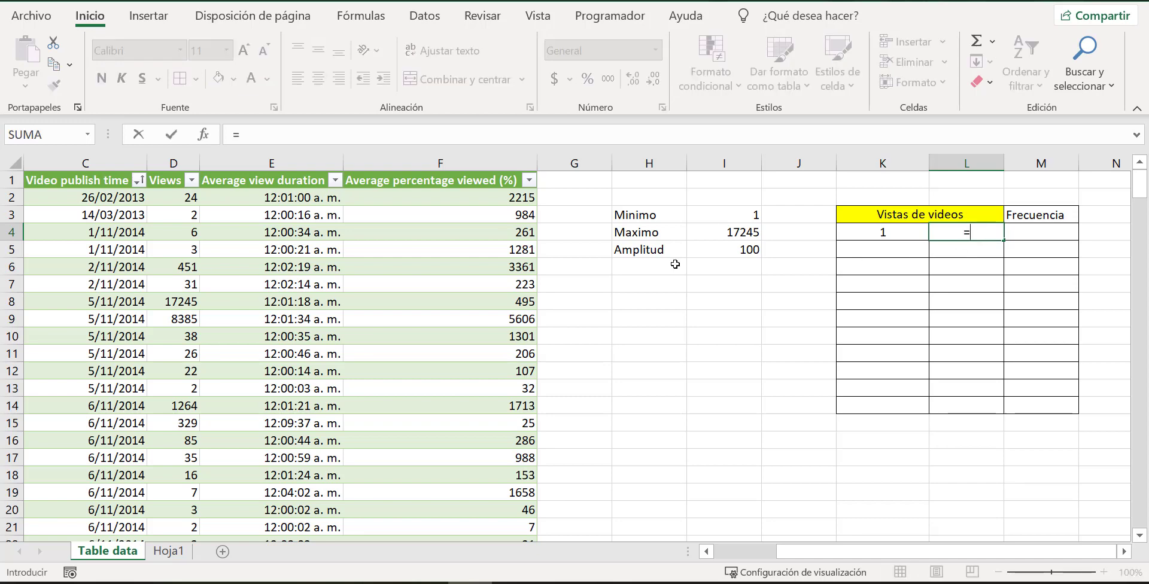
click(713, 245)
key(Return)
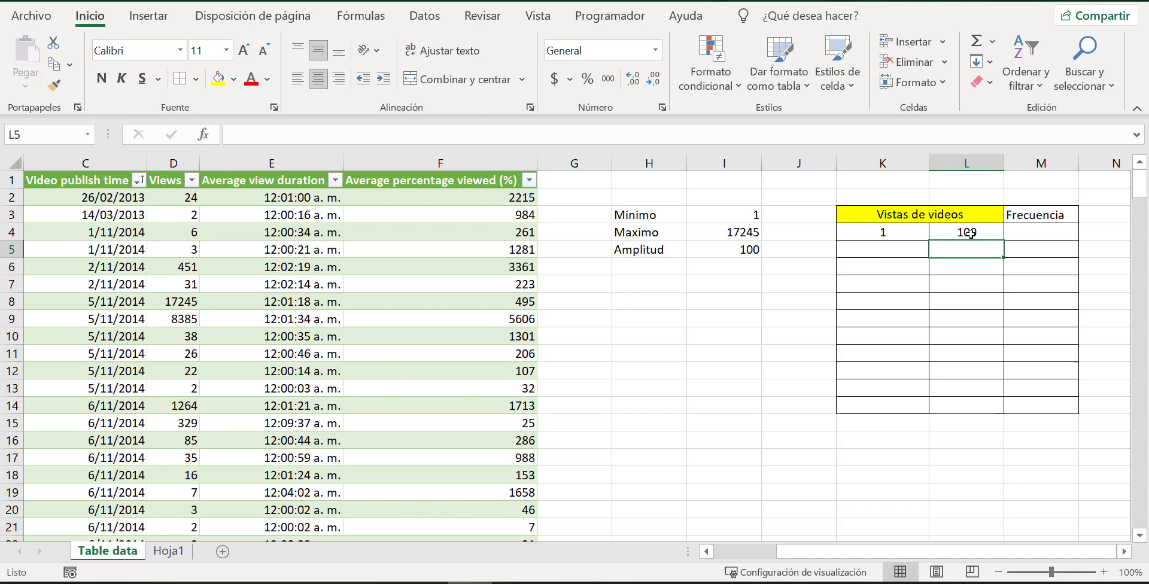
Set cell K5, the second lower limit, to the previous upper limit with the formula =L4.
click(904, 249)
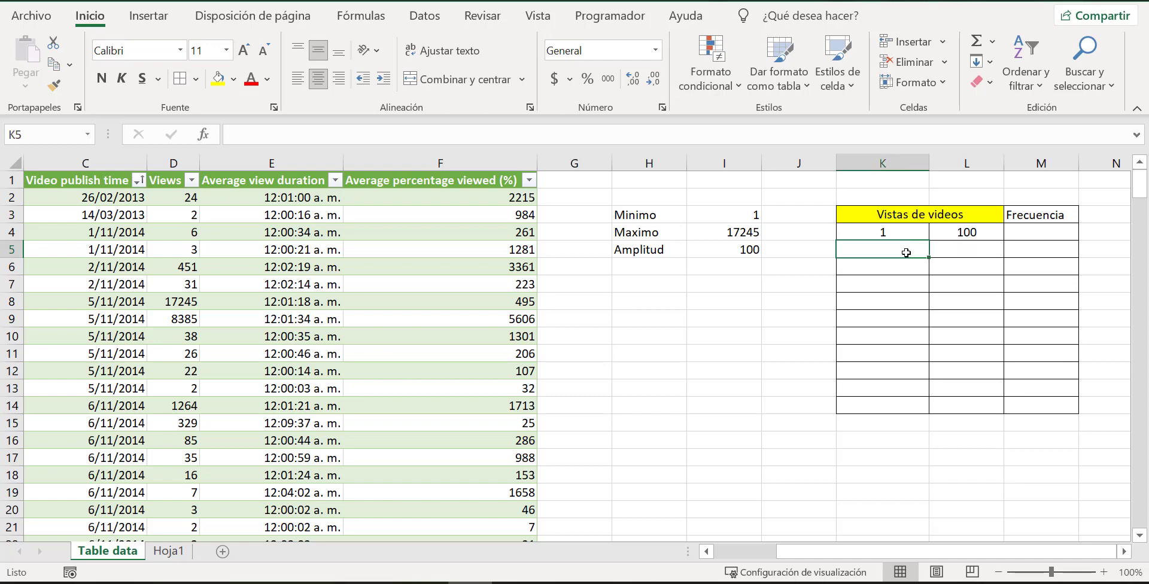
text(=)
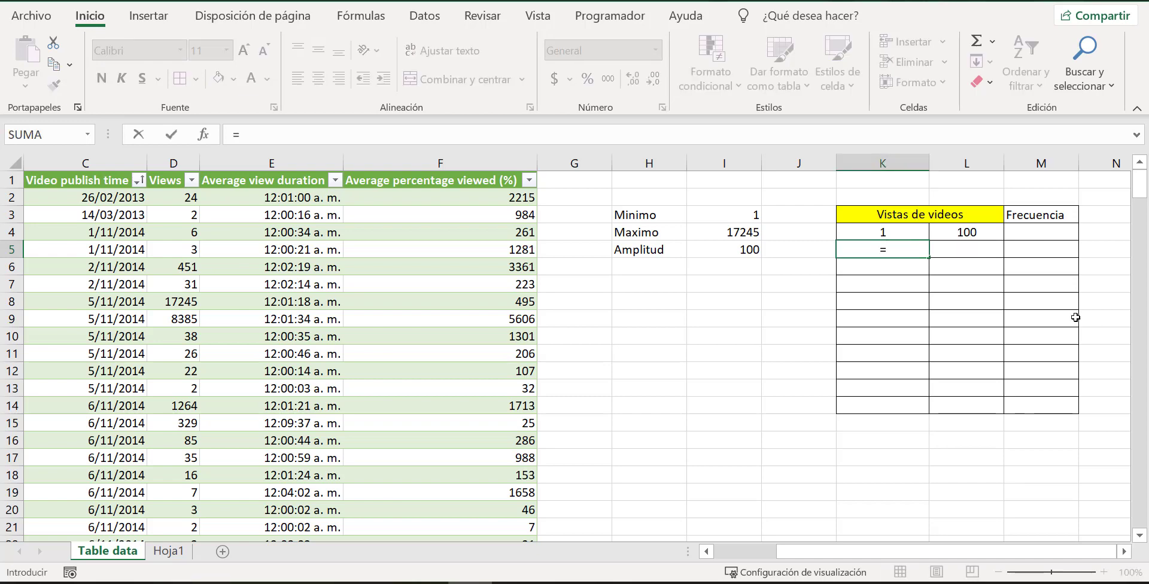
click(991, 231)
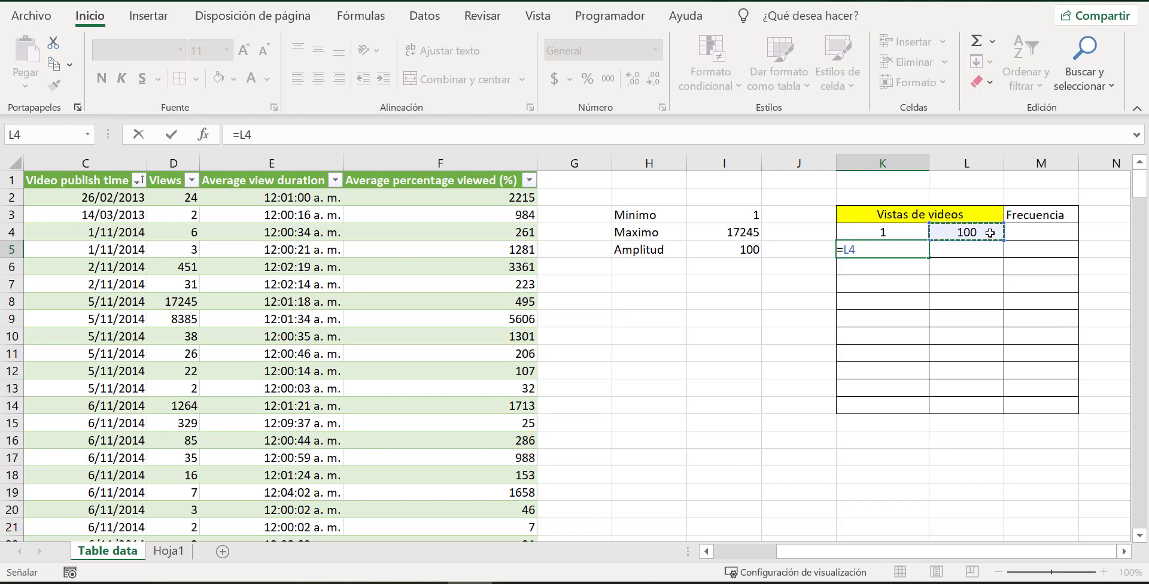
key(Return)
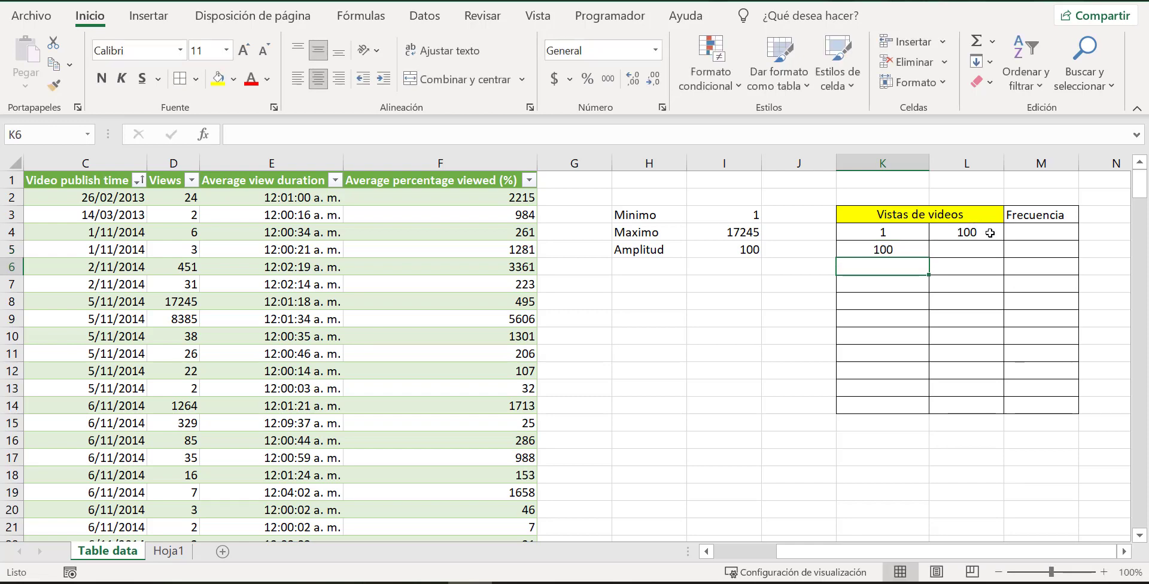
Calculate the second upper limit in cell L5 from its lower limit plus the Amplitud with the formula =K5+I5.
click(969, 251)
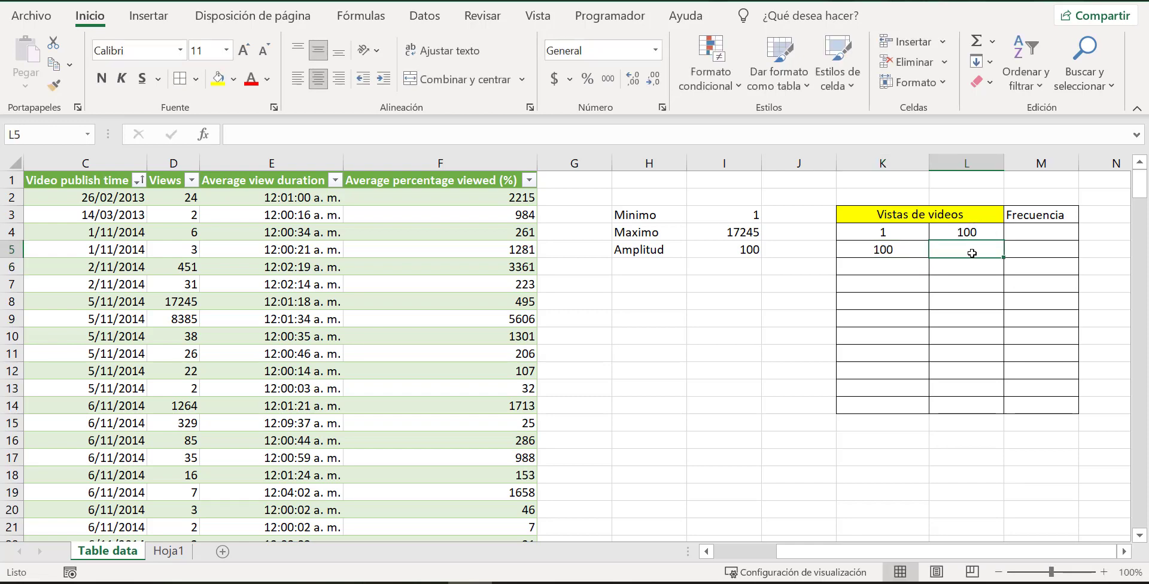
text(=)
click(891, 247)
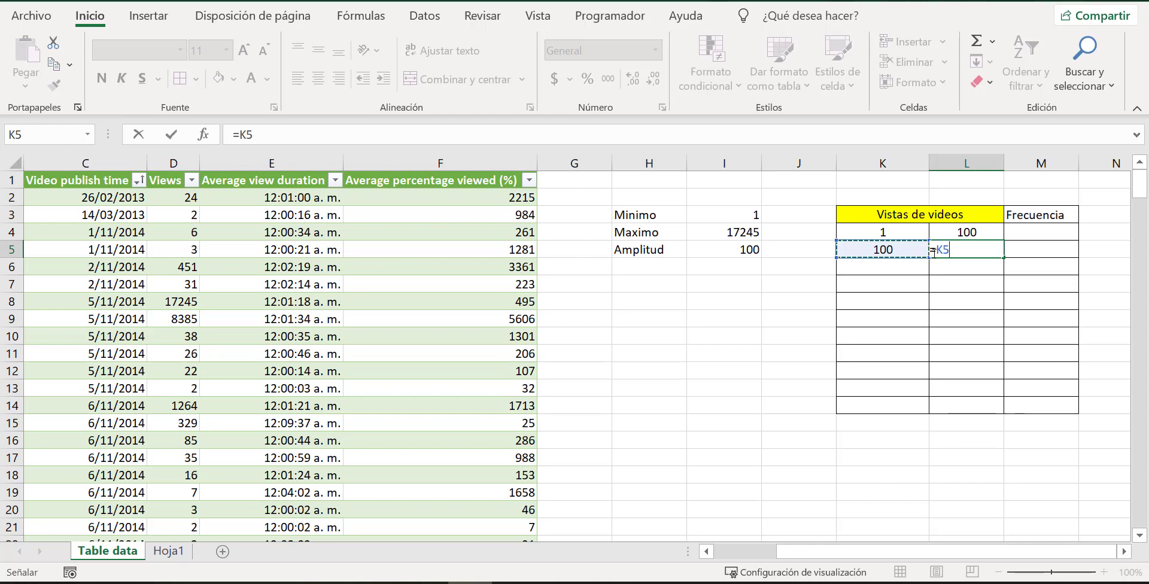
text(+)
click(725, 247)
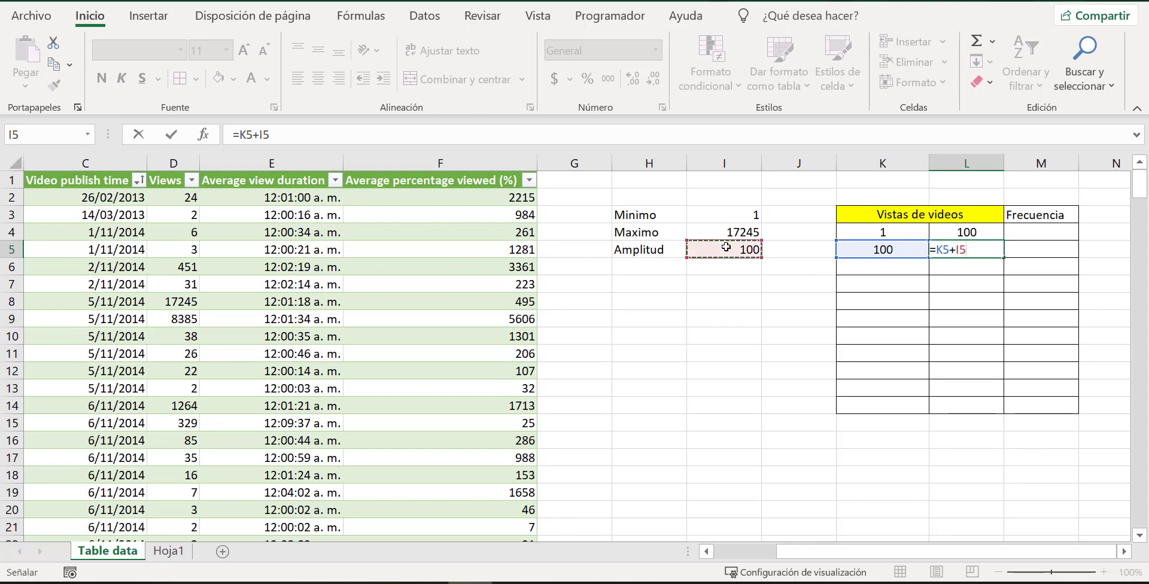
key(Return)
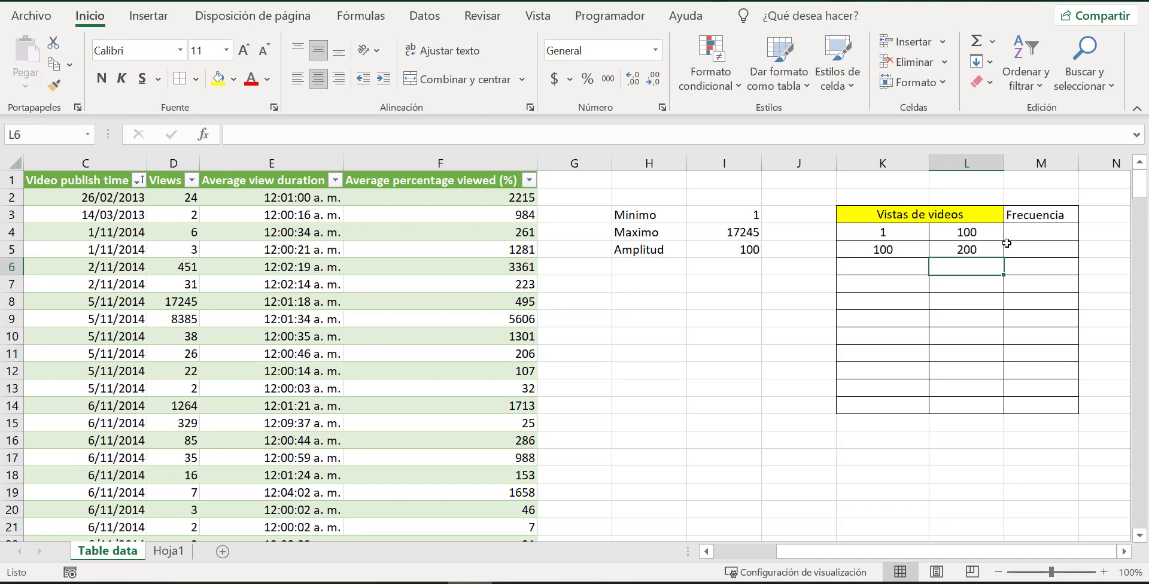
Add the Minimo value to the first upper limit so cell L4 uses the formula =I5+I3.
click(893, 256)
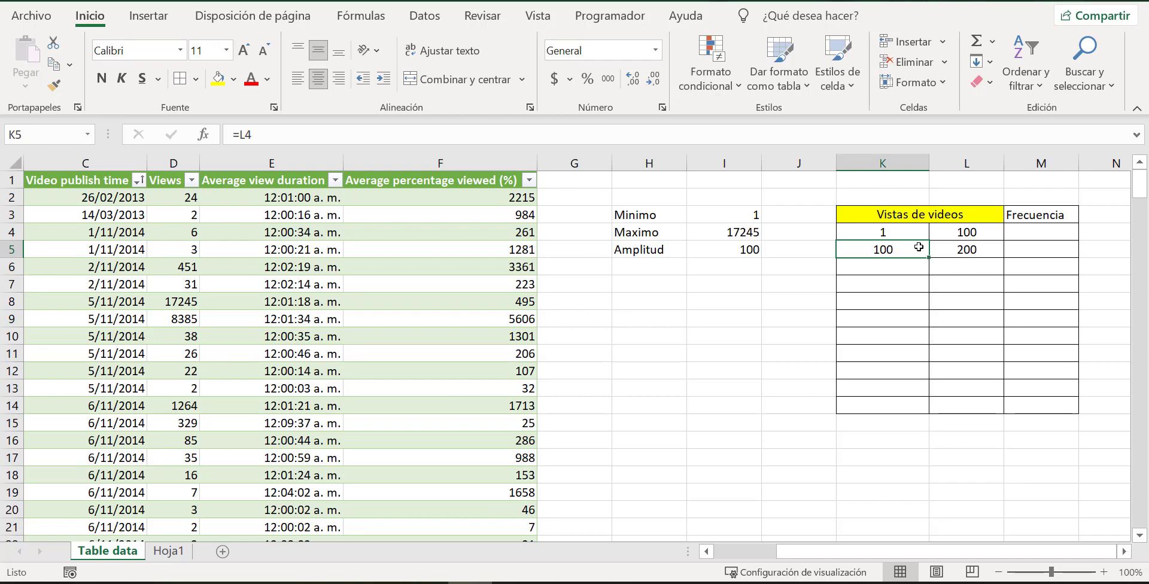
click(961, 238)
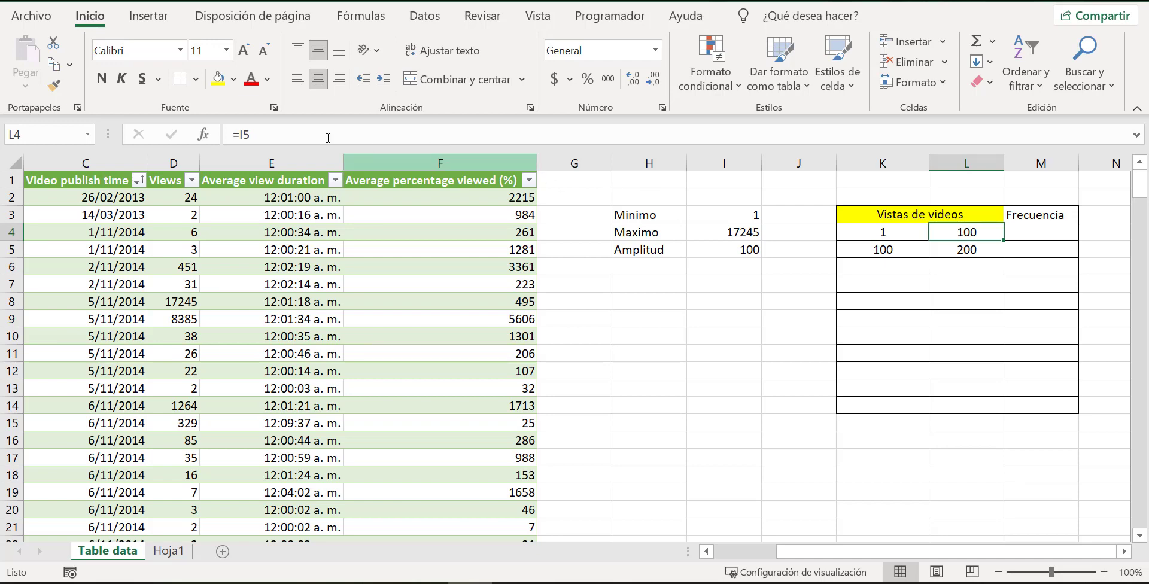
click(239, 134)
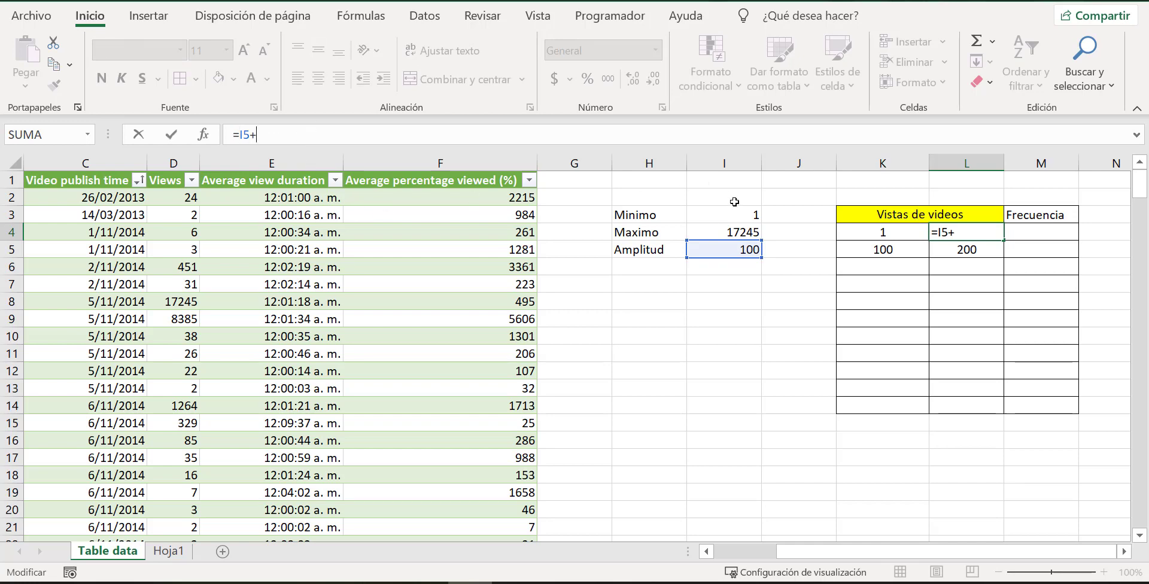
click(747, 218)
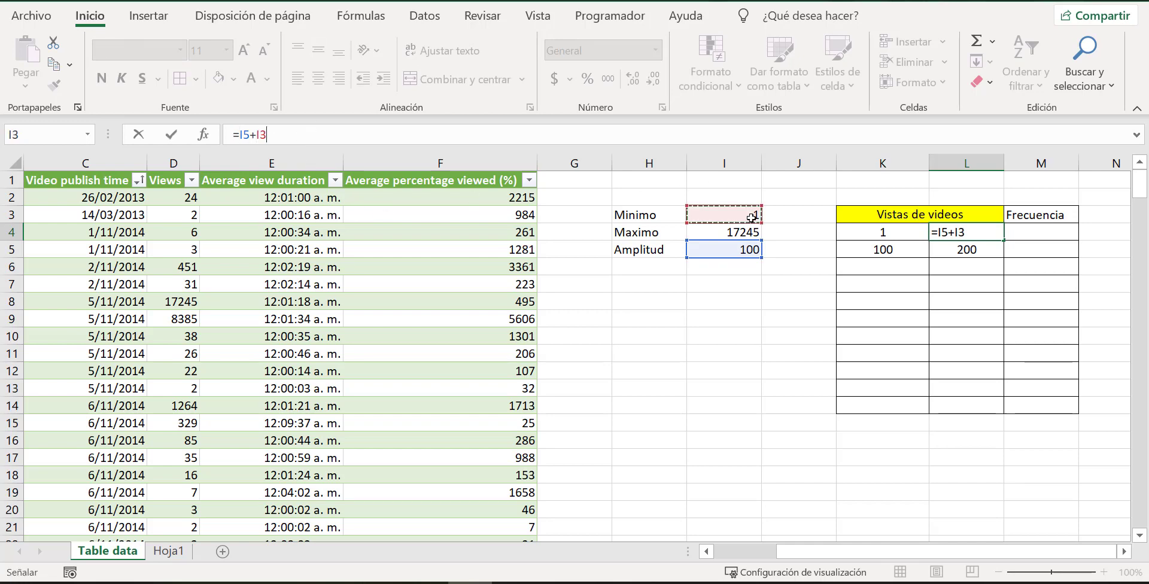
key(Return)
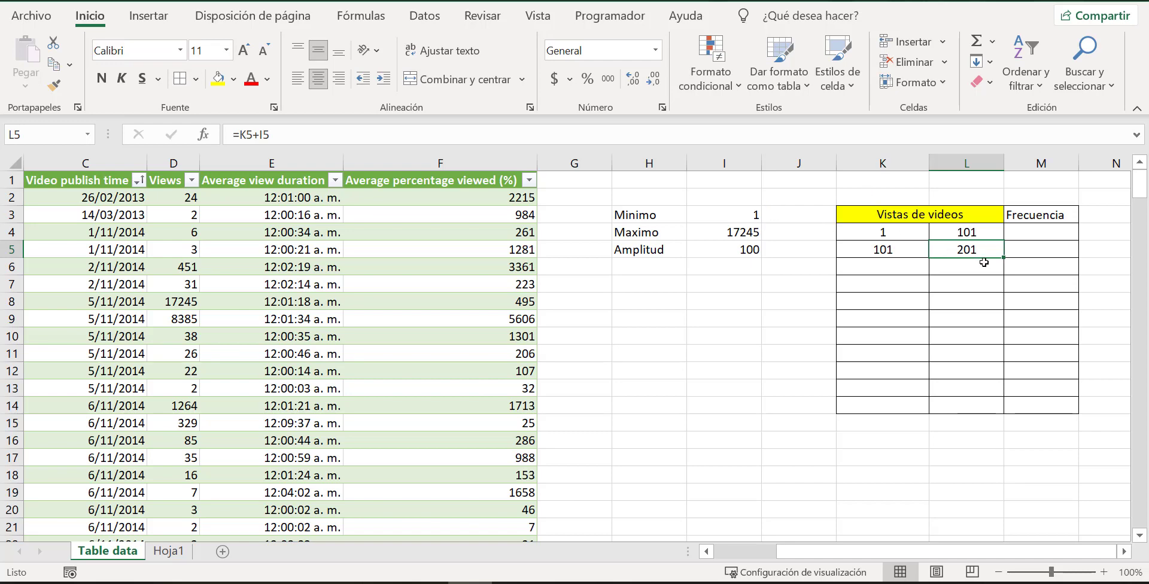
Review the formulas behind the class limits in cells K4, K5 and L5.
click(901, 232)
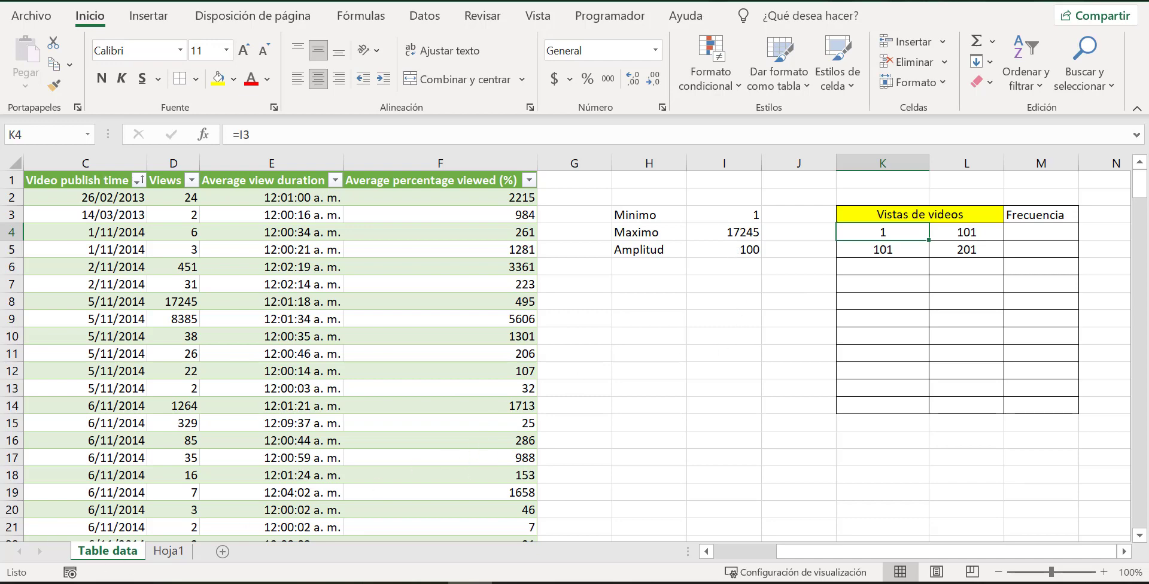
click(560, 583)
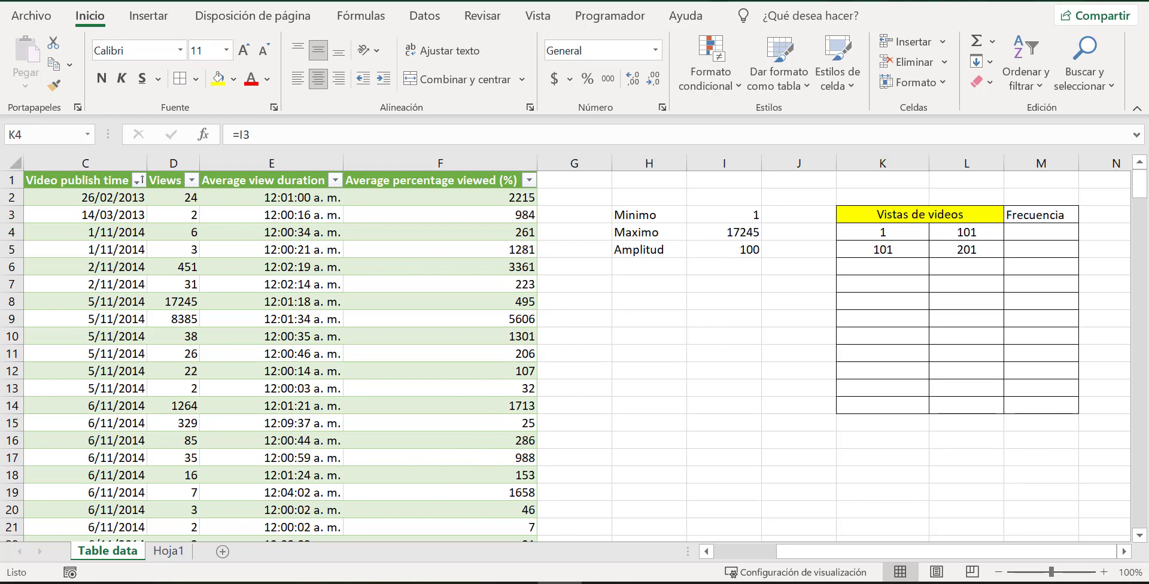
click(904, 249)
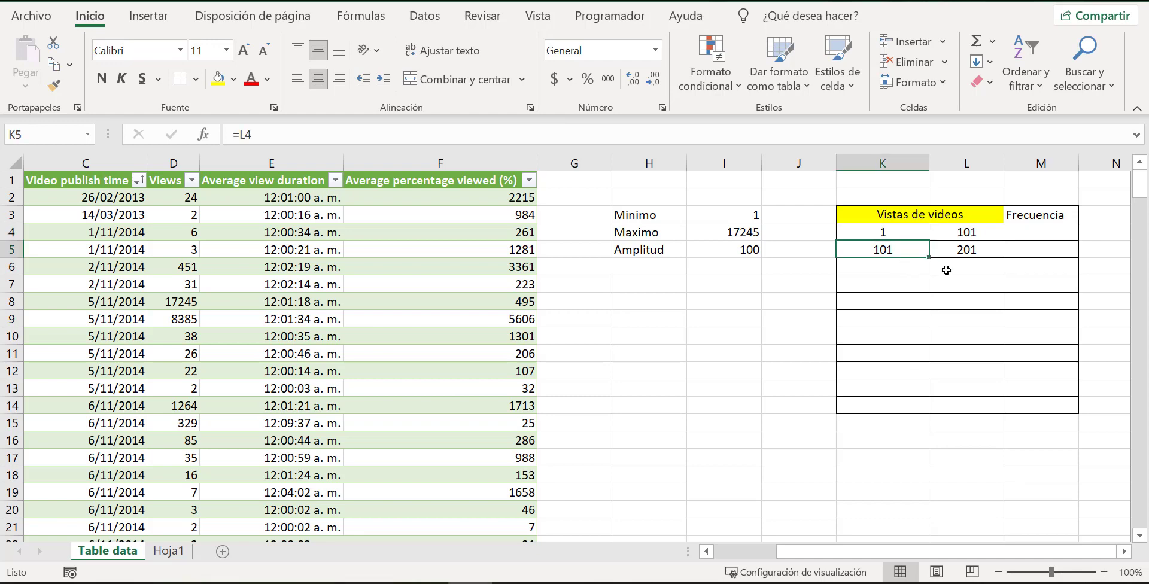
click(982, 252)
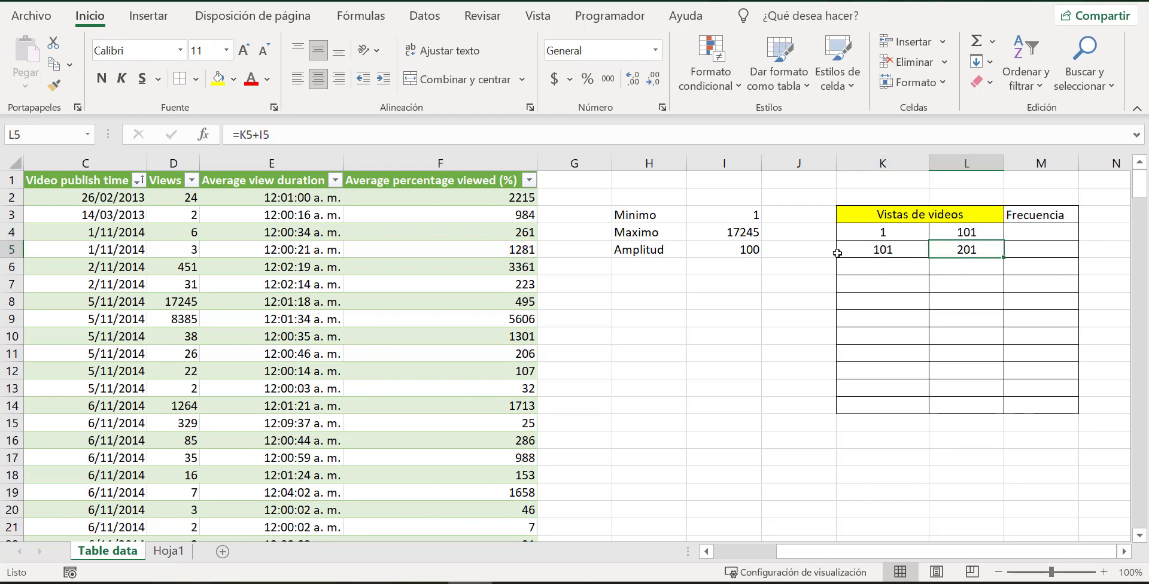
click(252, 135)
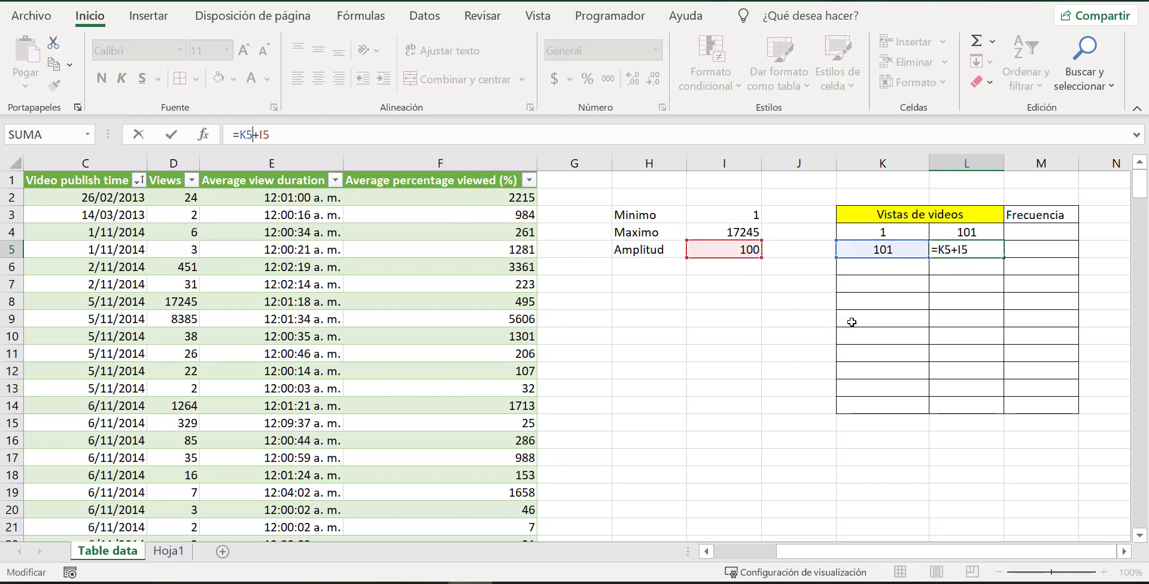
key(Escape)
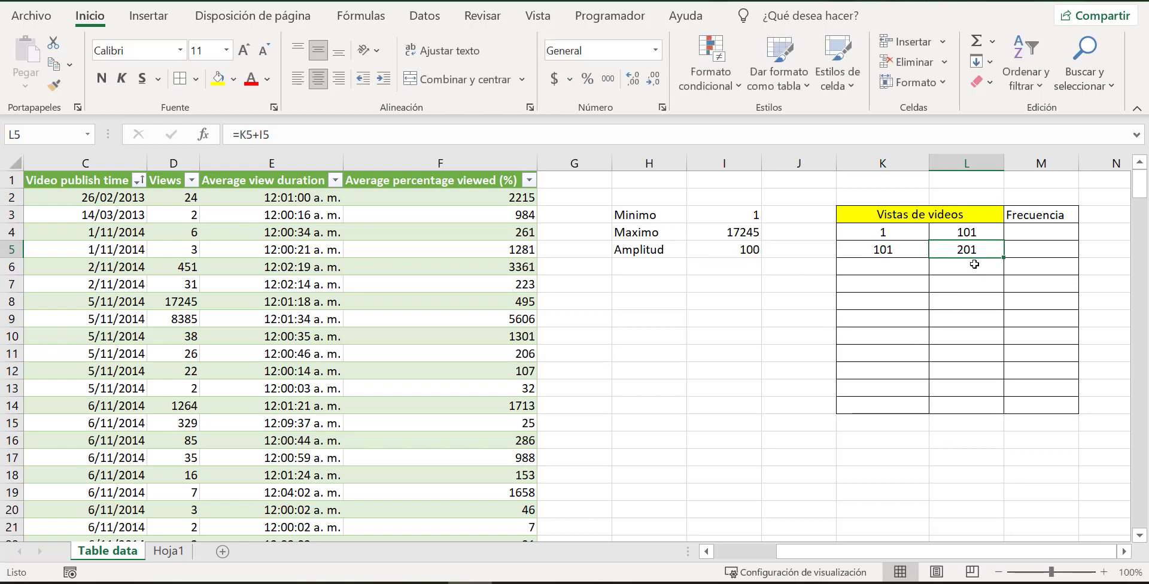
Make the Amplitud reference in cell L4 absolute, giving the formula =$I$5+I3.
click(968, 232)
click(281, 140)
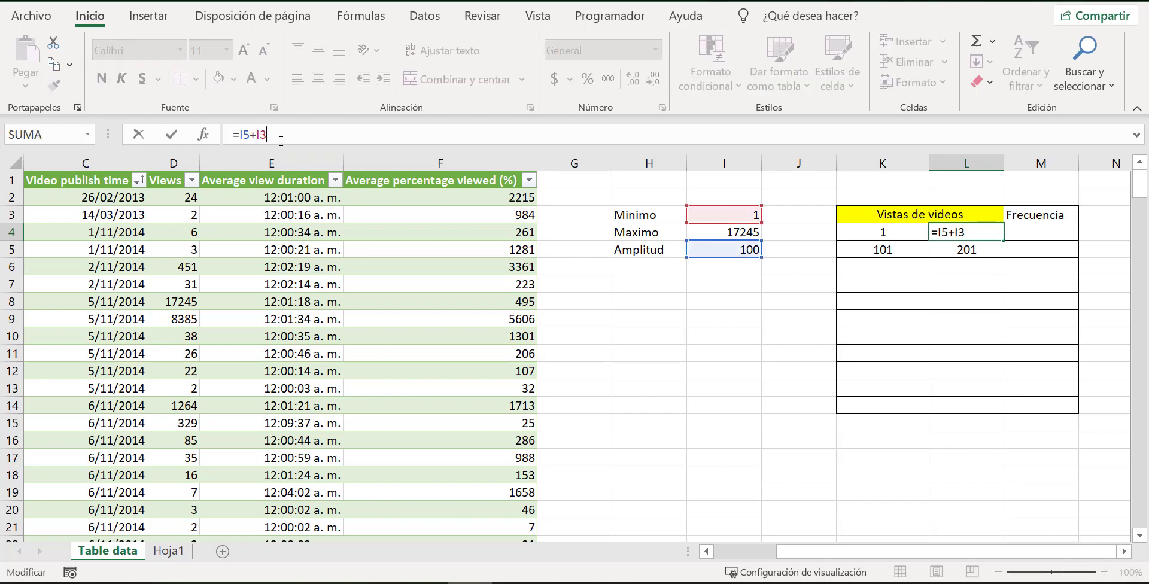
click(243, 135)
key(F4)
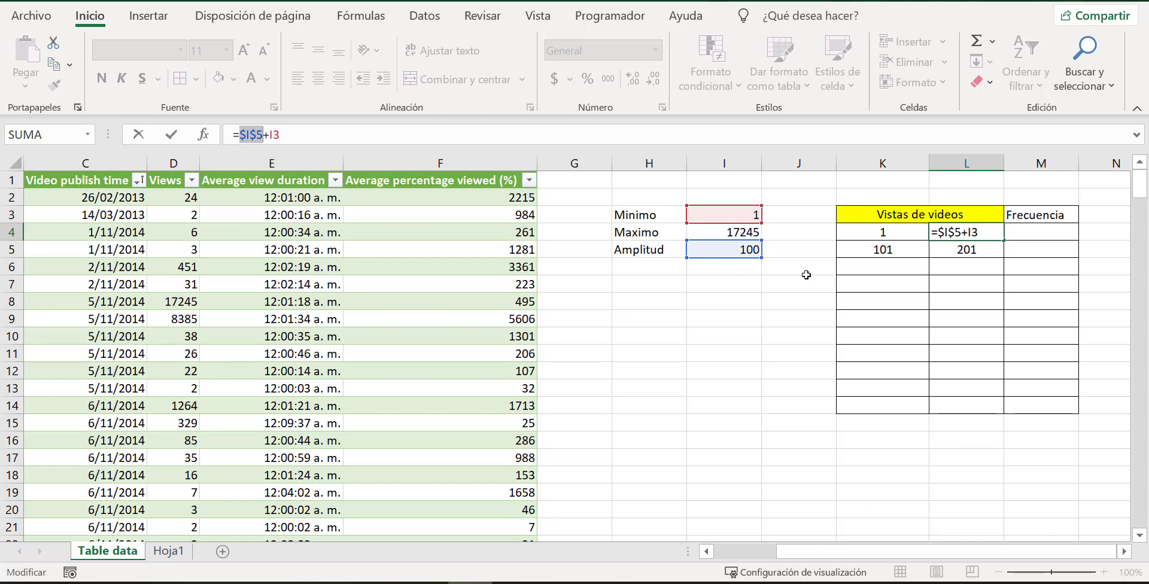
key(Return)
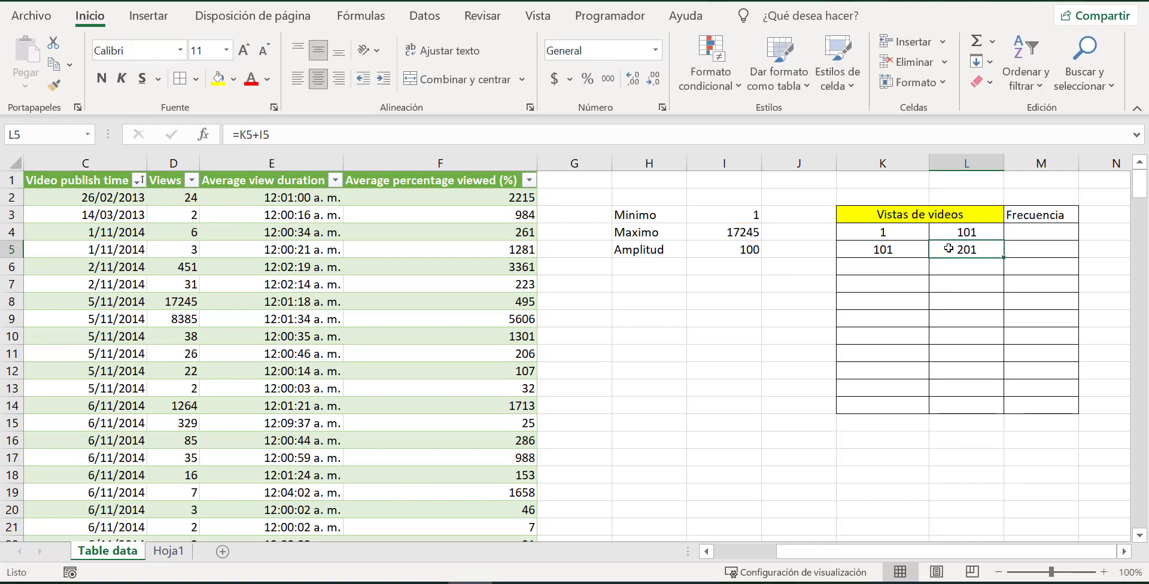
Make the Amplitud reference in cell L5 absolute, giving the formula =K5+$I$5.
click(279, 137)
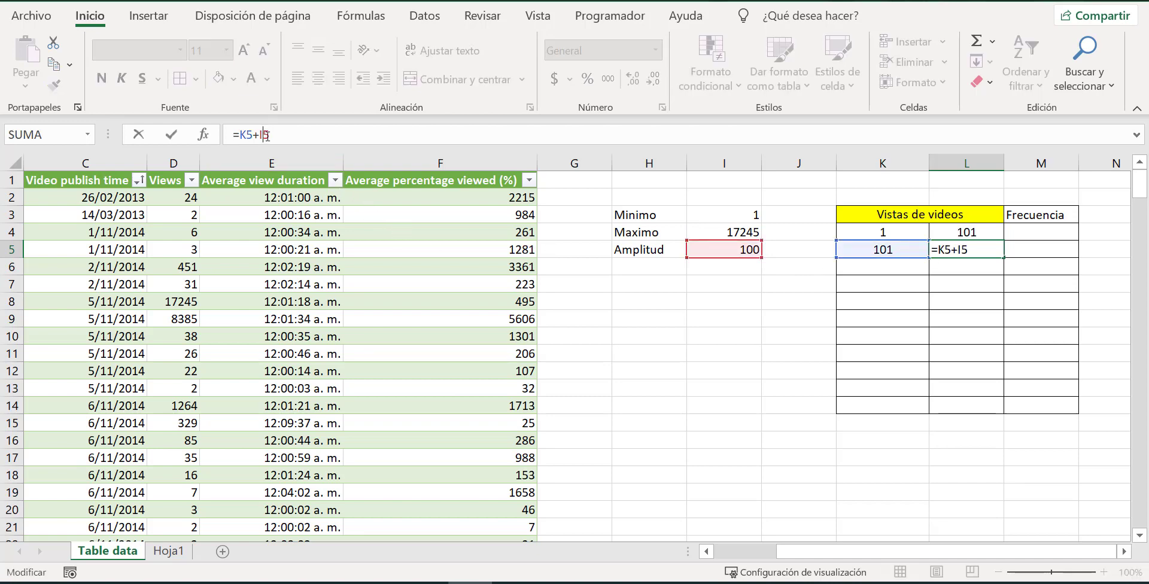
key(F4)
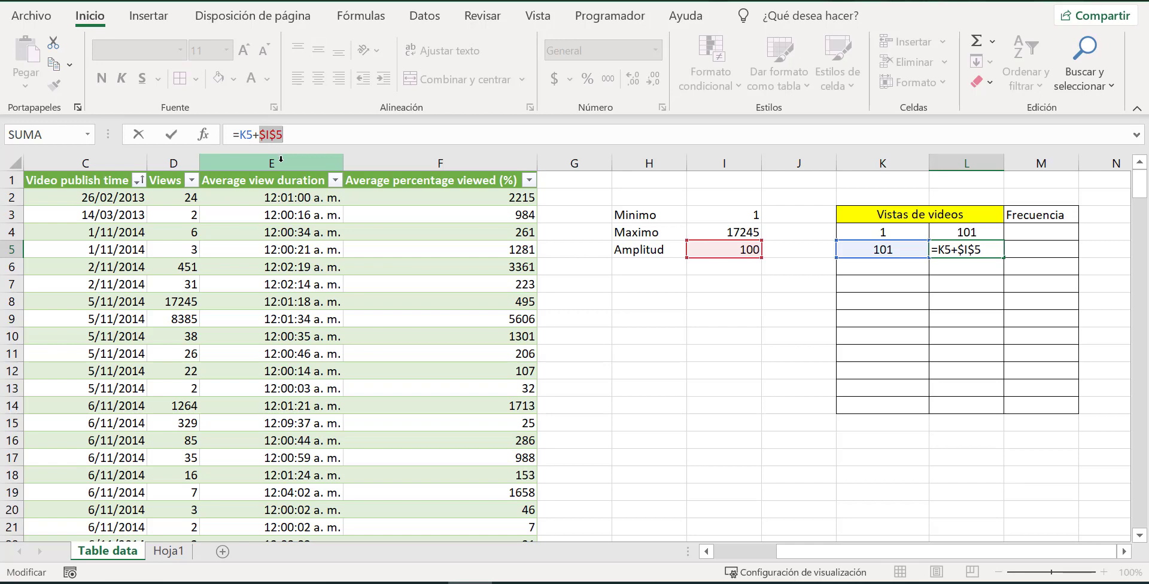
key(Return)
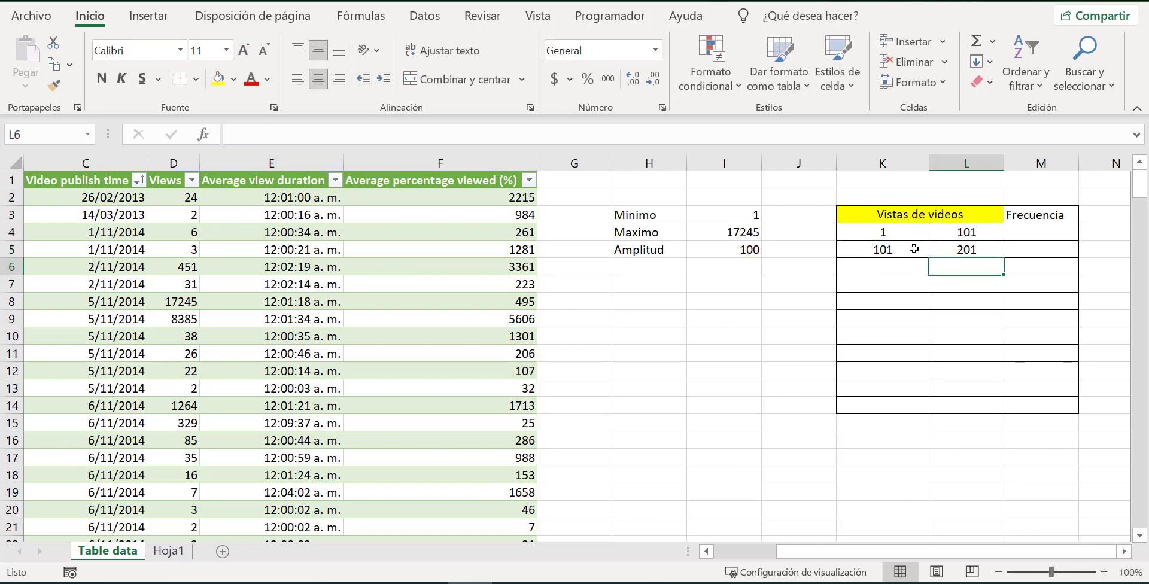
Fill the class limit formulas in K5:L5 down to row 21.
drag(914, 247, 945, 247)
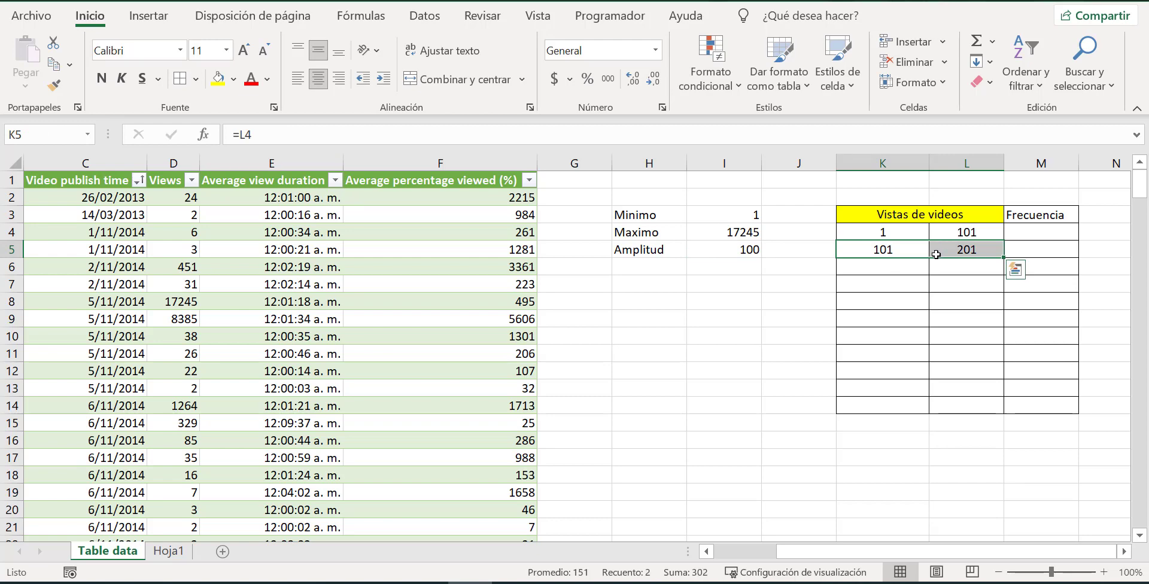
drag(1003, 258, 998, 407)
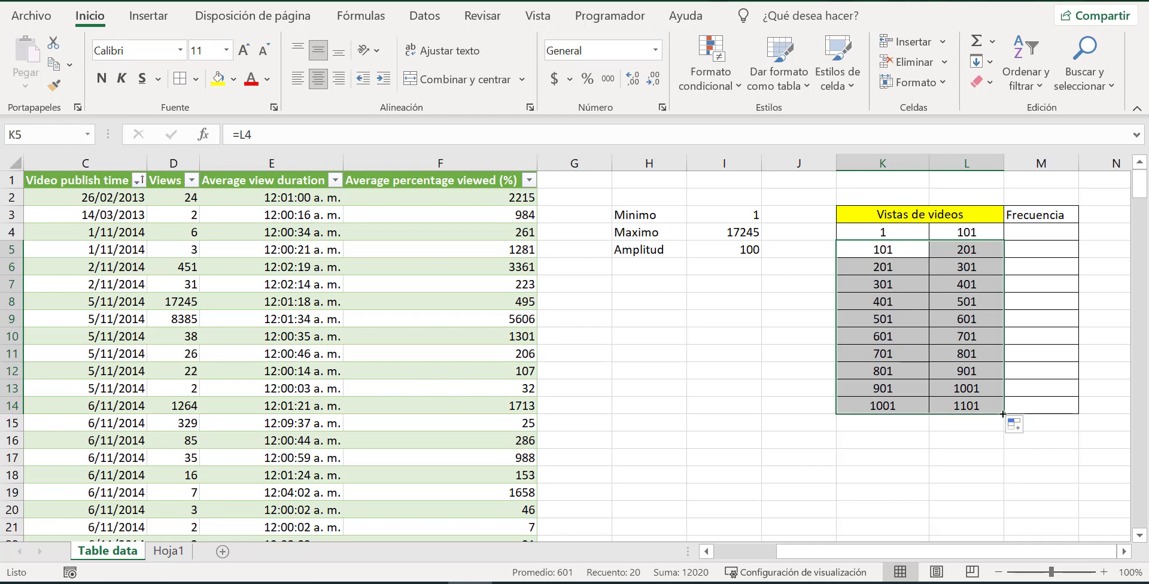
drag(1004, 413, 1002, 462)
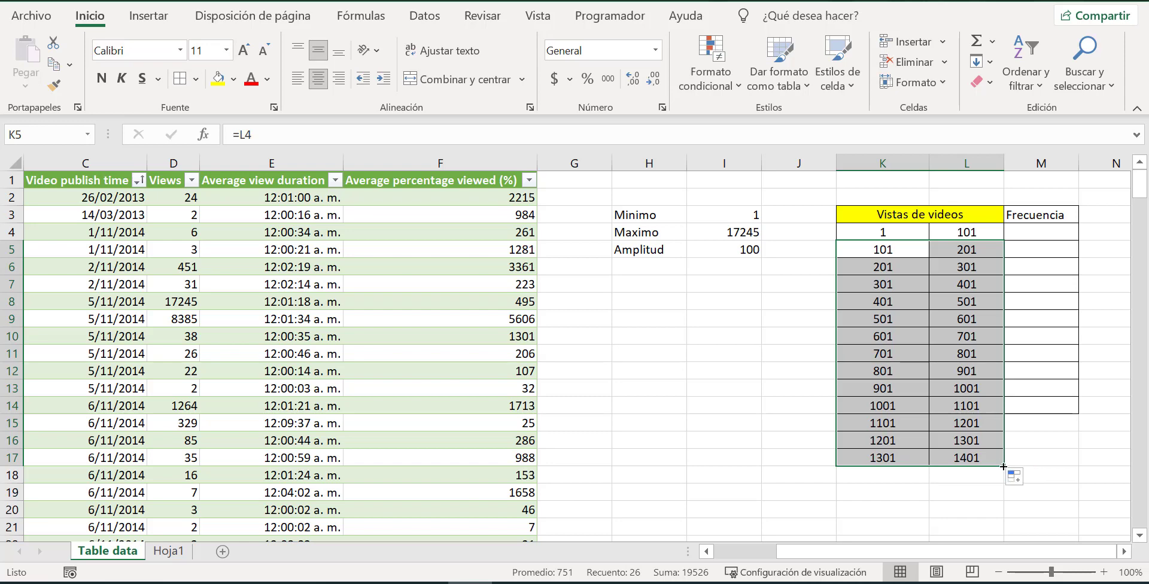
drag(1003, 465, 1008, 531)
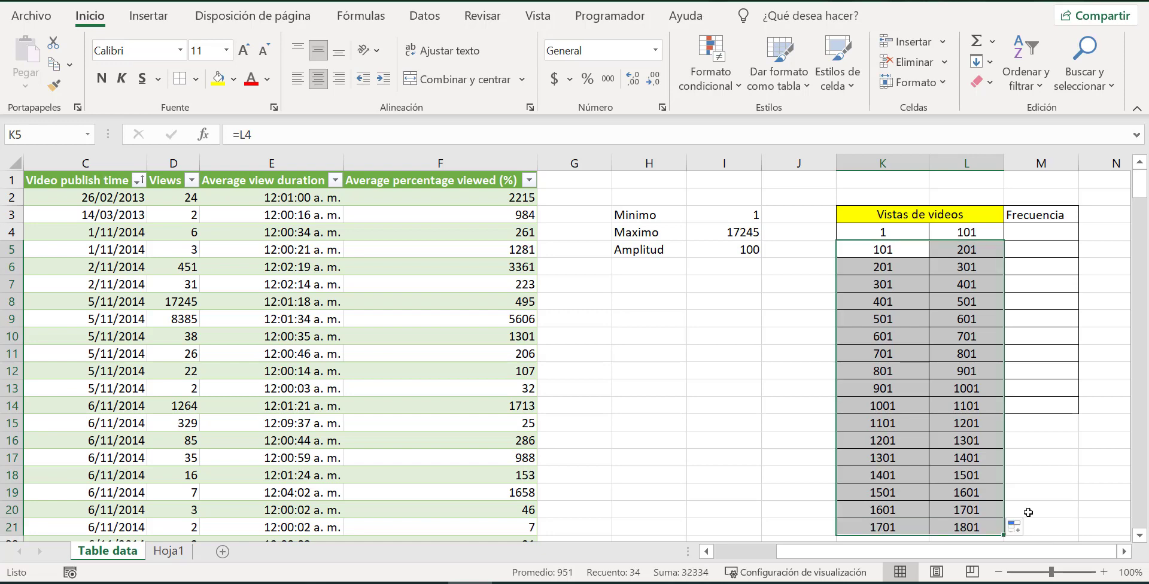
Examine the extended class limits in columns K and L down to the last class in row 21.
click(1081, 421)
scroll(1059, 422, down, 2)
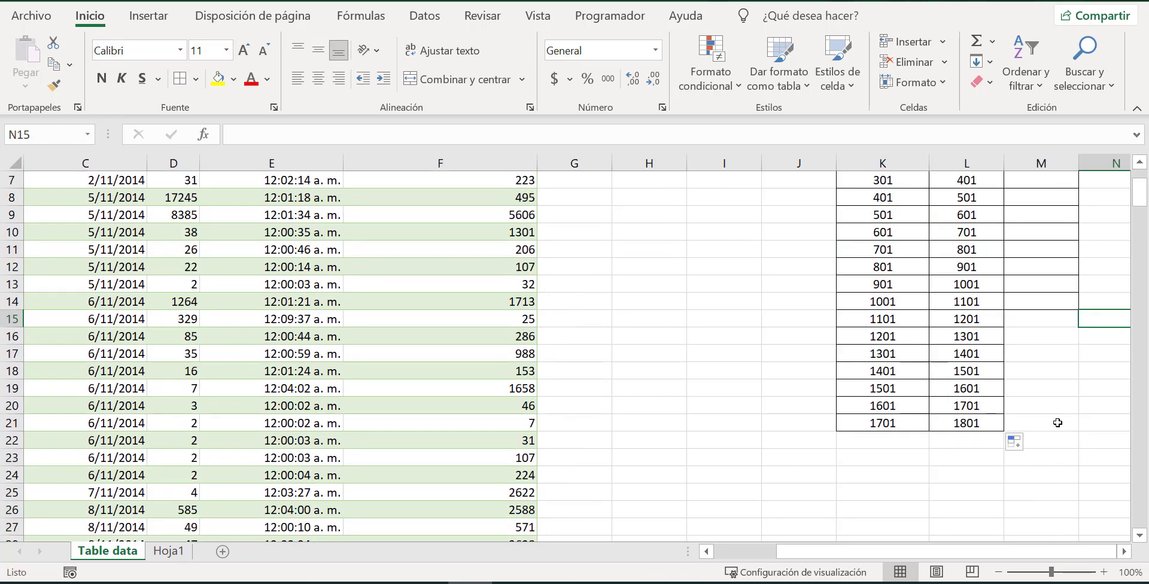
click(938, 422)
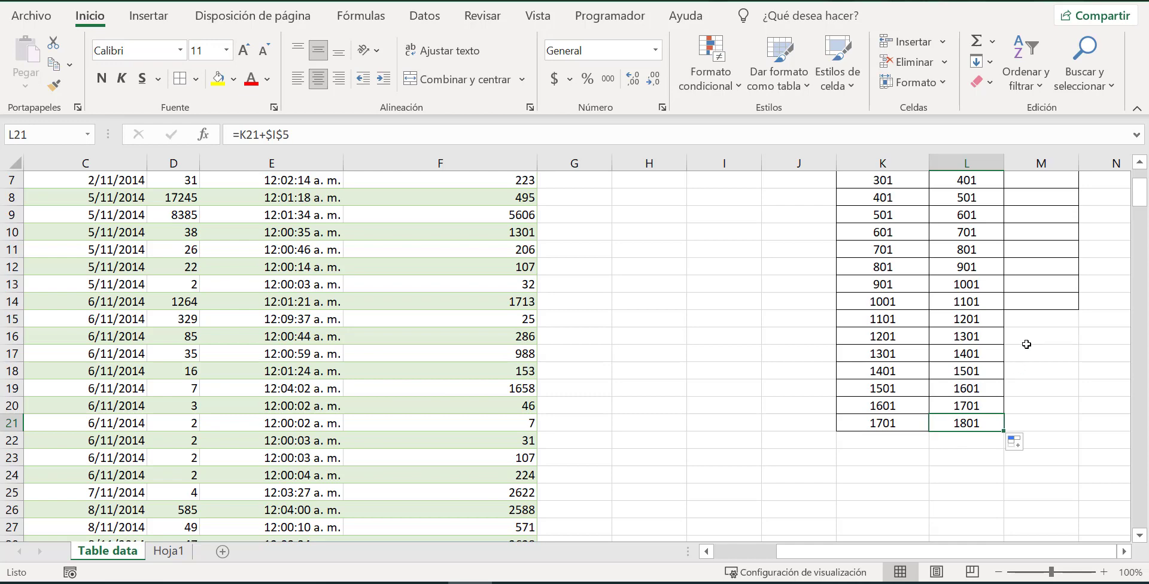
scroll(982, 445, up, 2)
scroll(984, 449, down, 2)
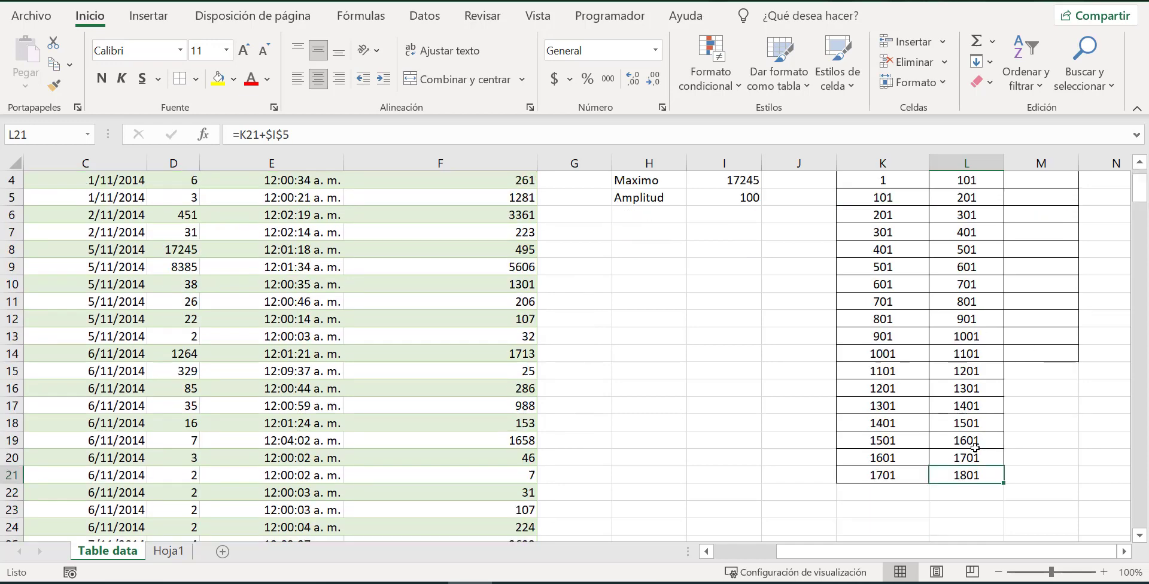
scroll(897, 426, up, 1)
drag(894, 426, 1024, 426)
click(986, 458)
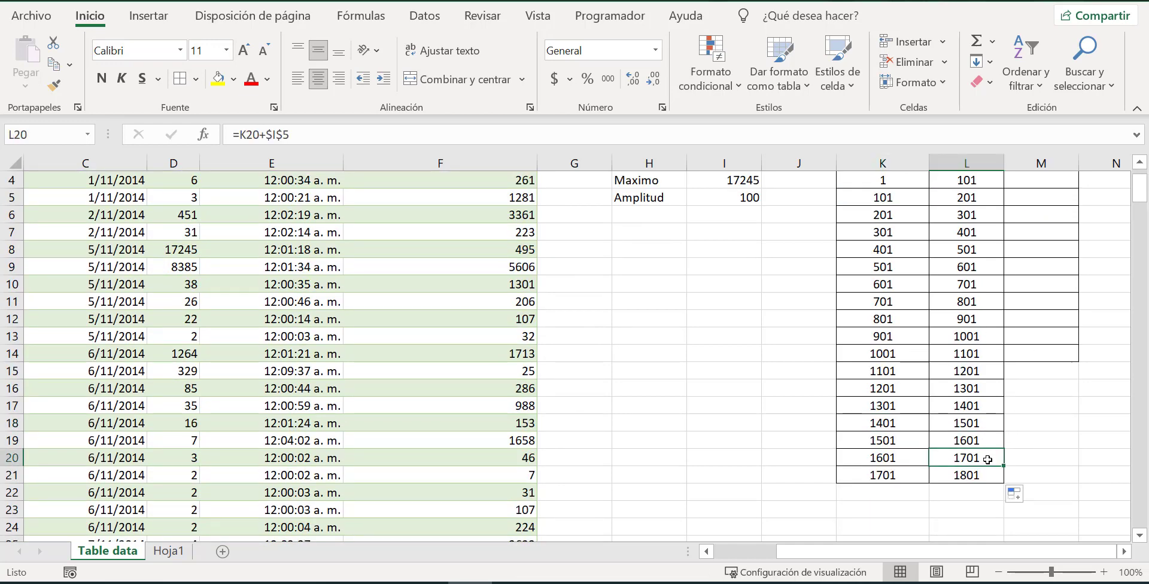
scroll(856, 456, up, 1)
scroll(858, 456, down, 2)
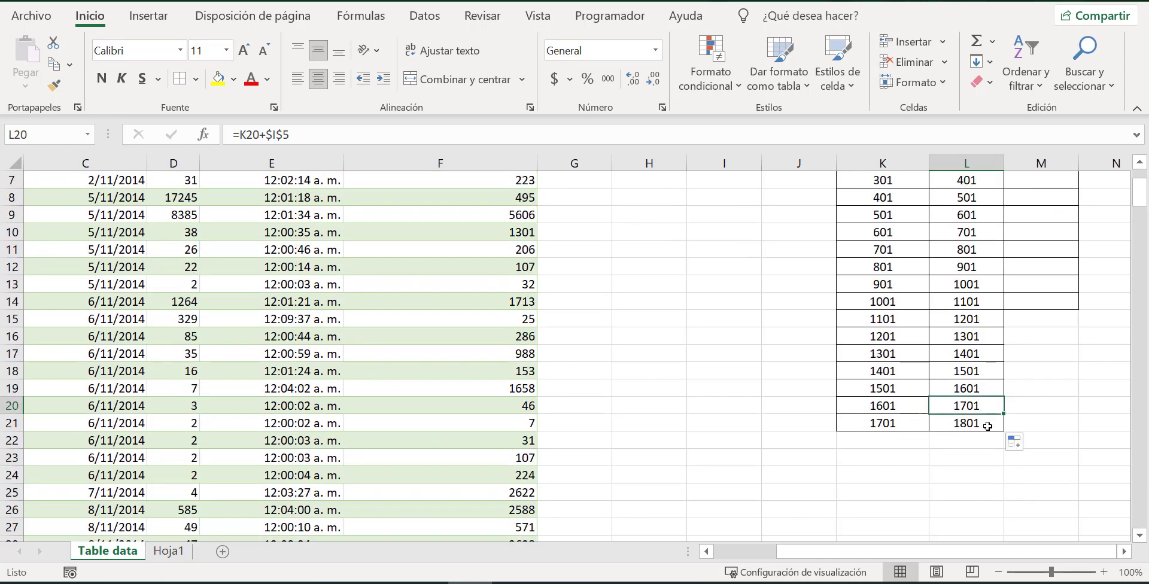
Extend the bordered cells of the Frecuencia column from M14 down to M21 to match the class limits.
click(1056, 307)
drag(1077, 308, 1087, 429)
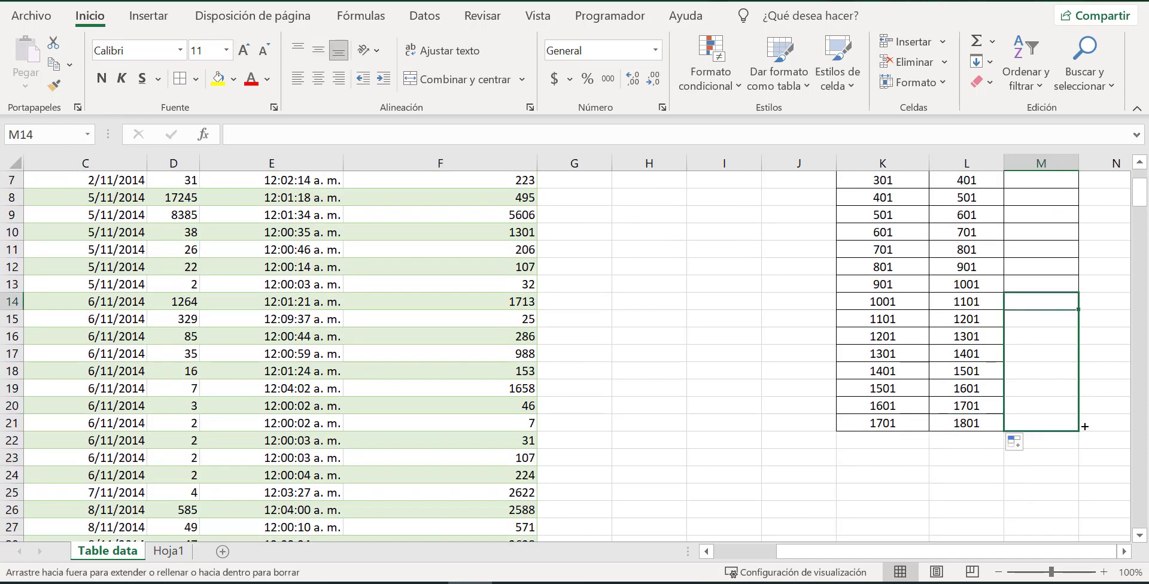
scroll(1028, 402, up, 2)
click(1054, 354)
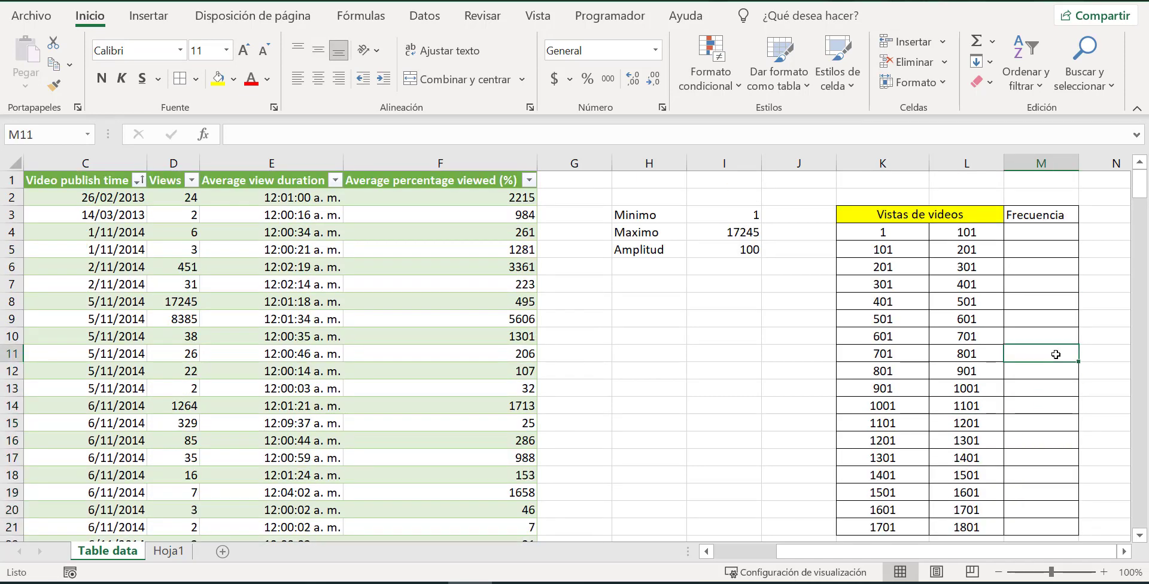
Set the Amplitud value in cell I5 to 500.
click(749, 251)
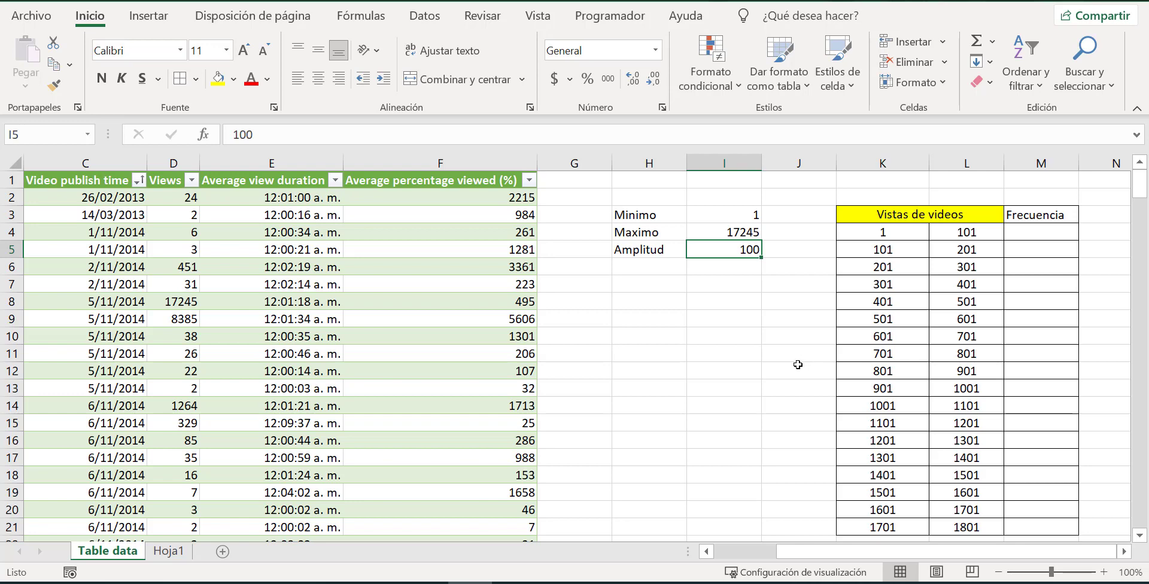
text(500)
key(Return)
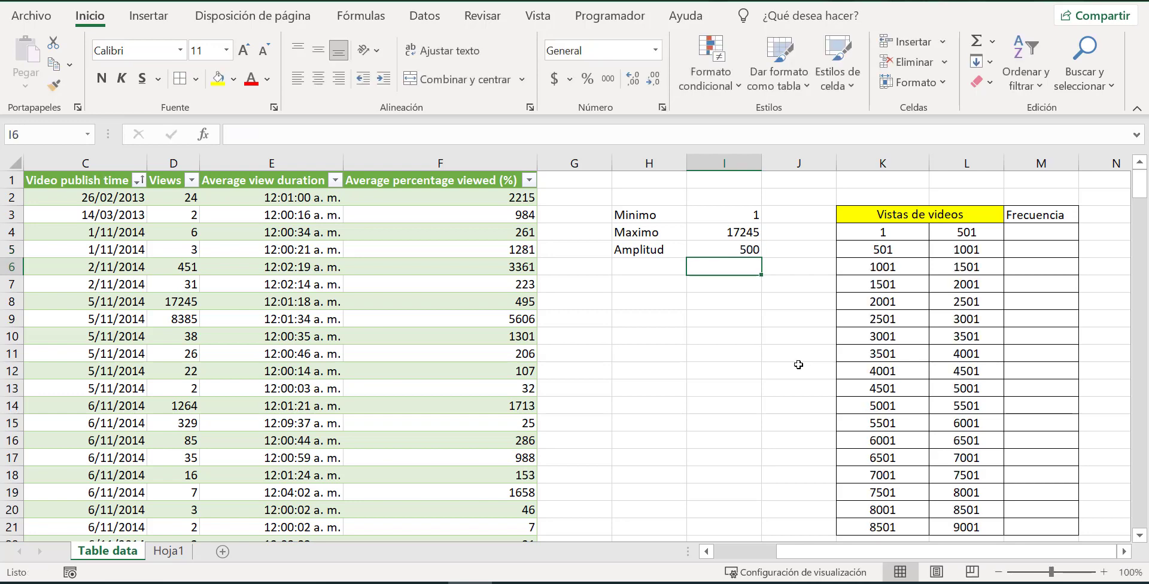
scroll(1046, 409, down, 1)
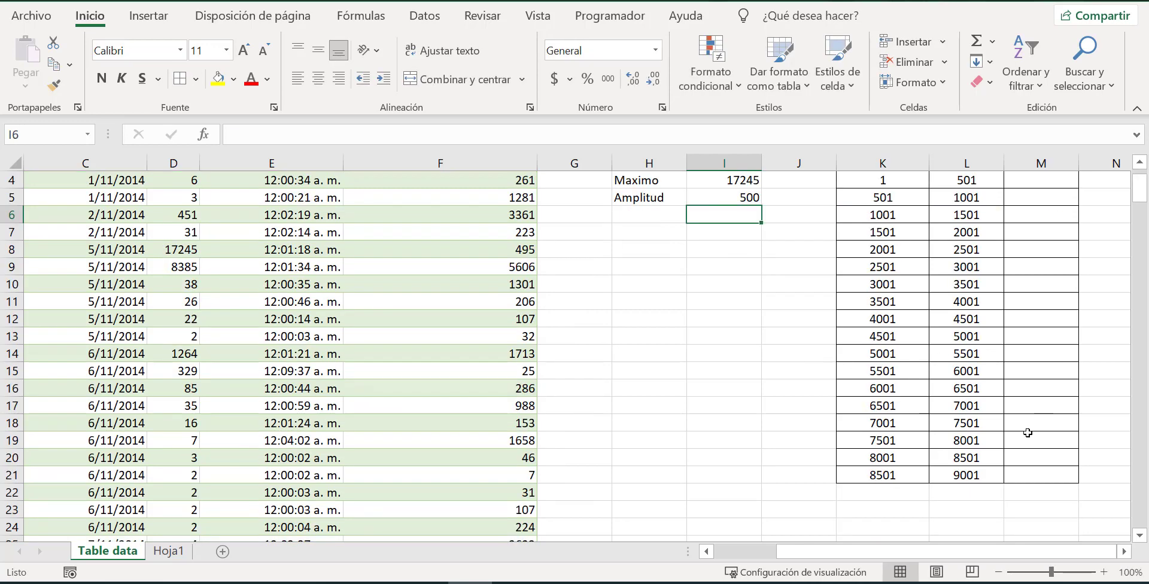
Extend the class limit formulas in K21:L21 down to row 24.
drag(877, 479, 1004, 503)
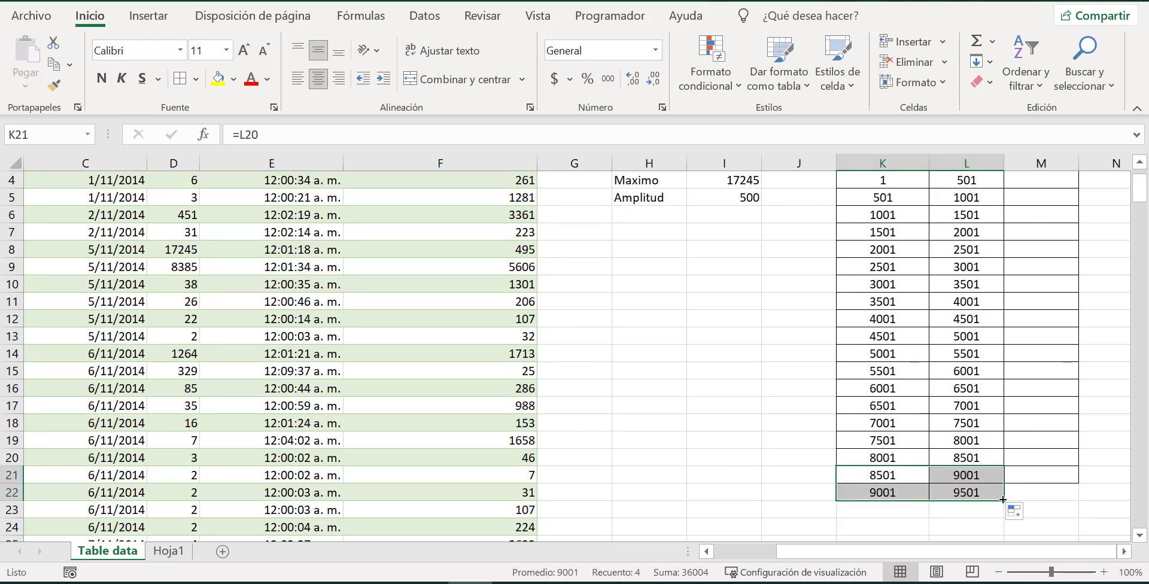
drag(1003, 500, 1012, 530)
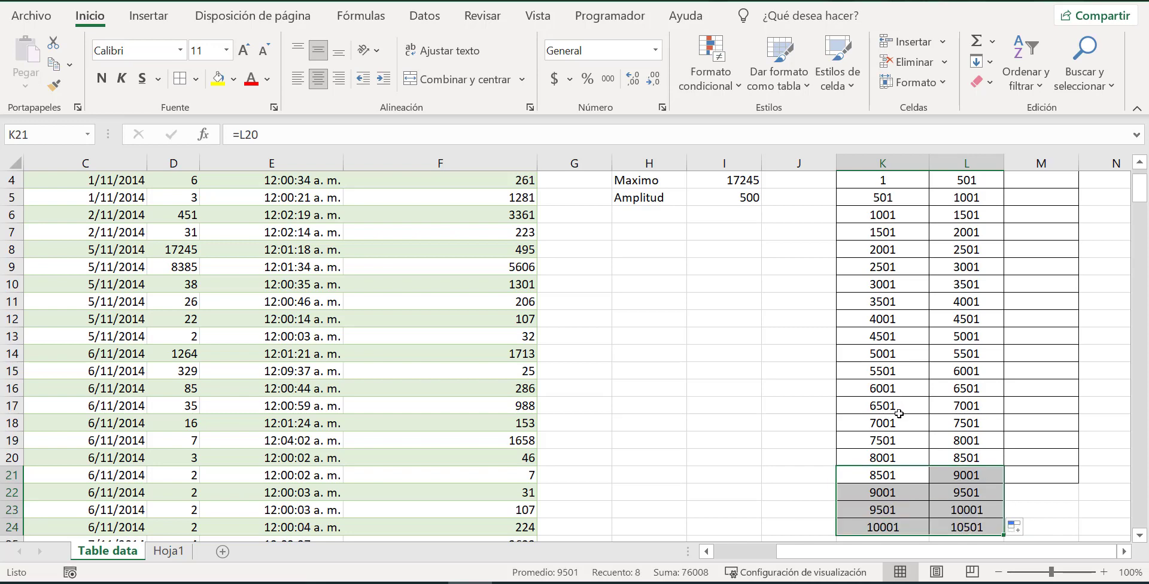
Set the Amplitud value in cell I5 to 1000.
scroll(862, 389, up, 1)
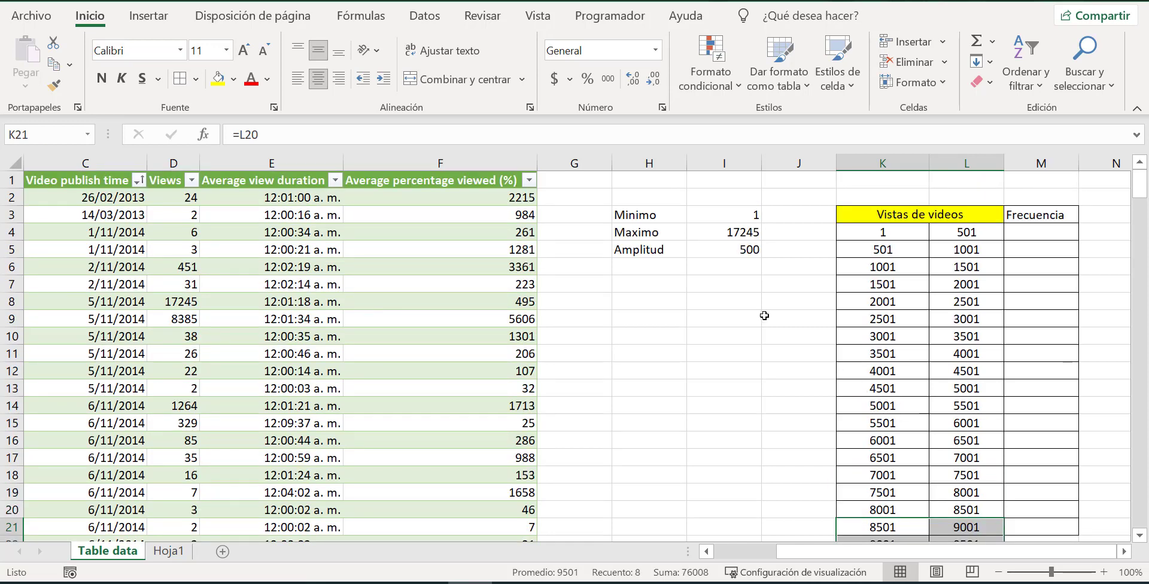
click(743, 249)
text(1000)
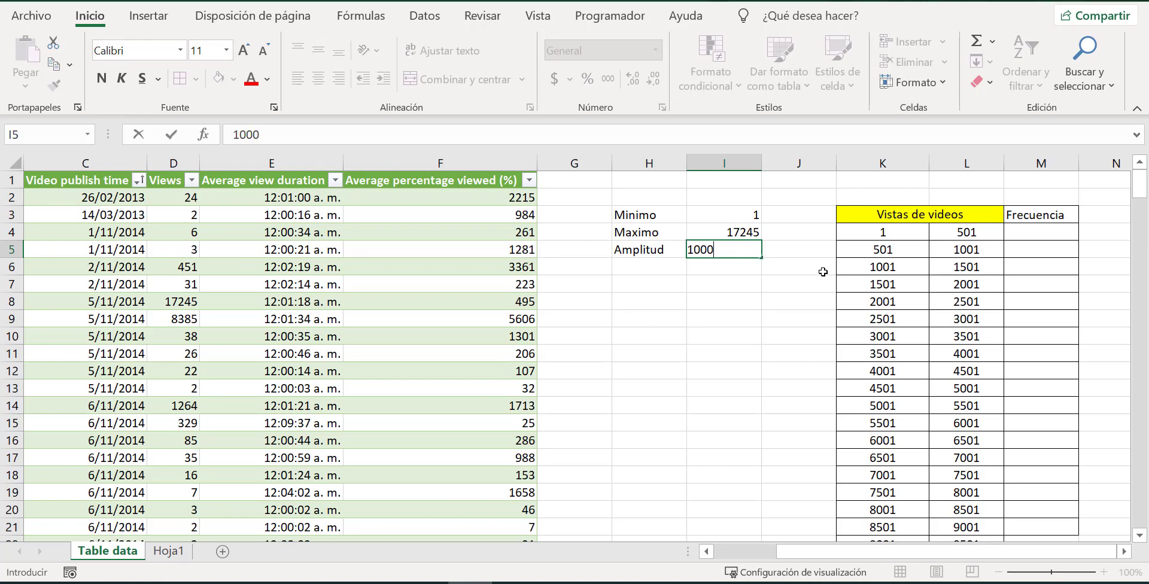
key(Return)
Clear the surplus class rows in K22:M24 and delete those cells, shifting the remaining cells to the left.
scroll(1033, 352, down, 3)
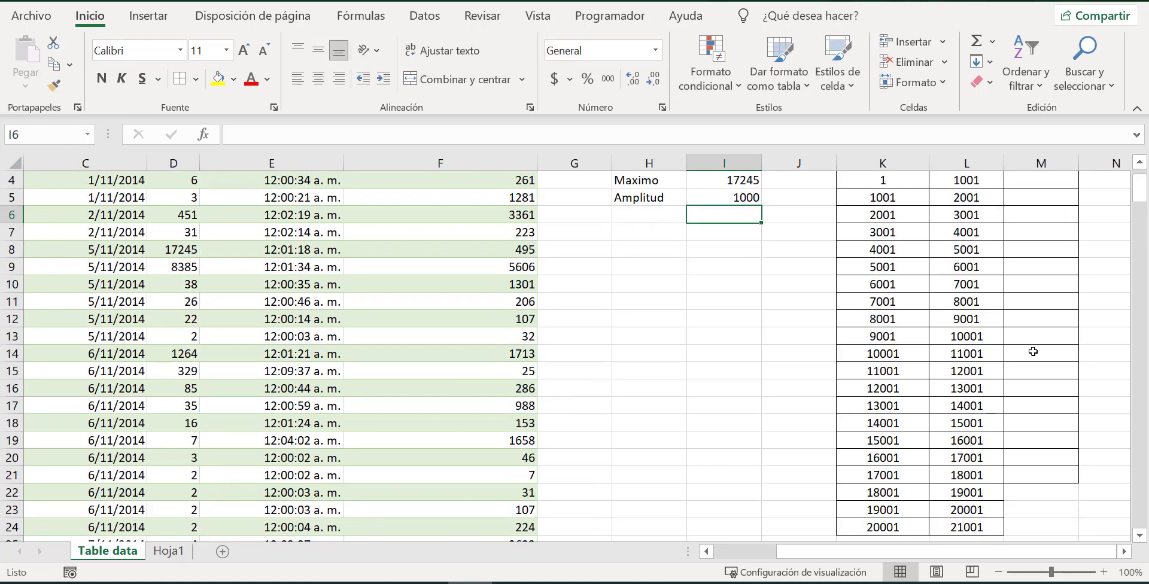
scroll(1032, 355, up, 1)
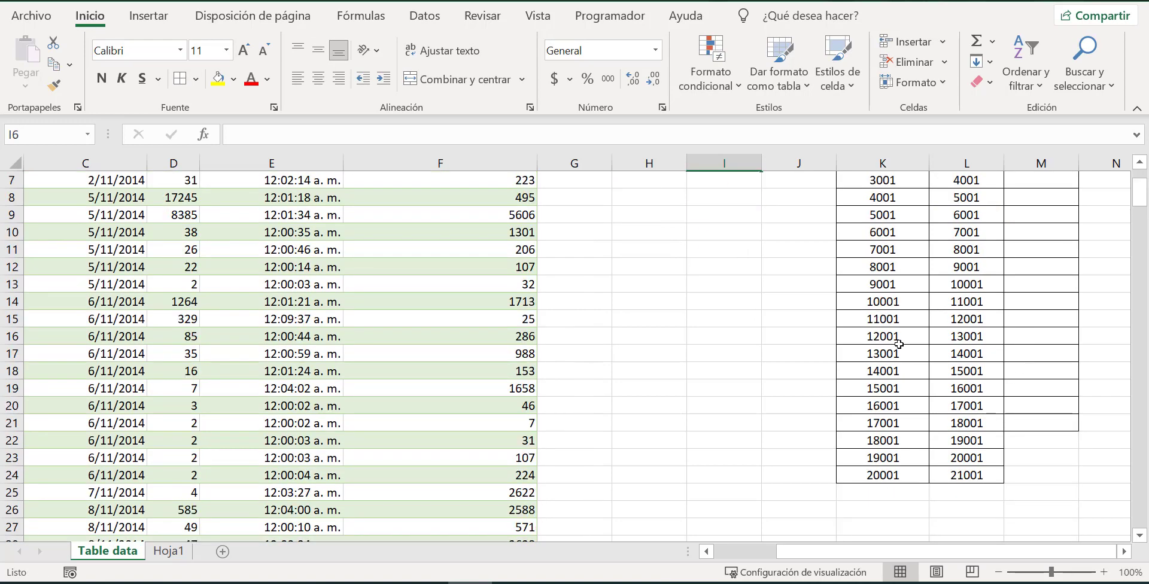
drag(873, 440, 1031, 477)
key(Delete)
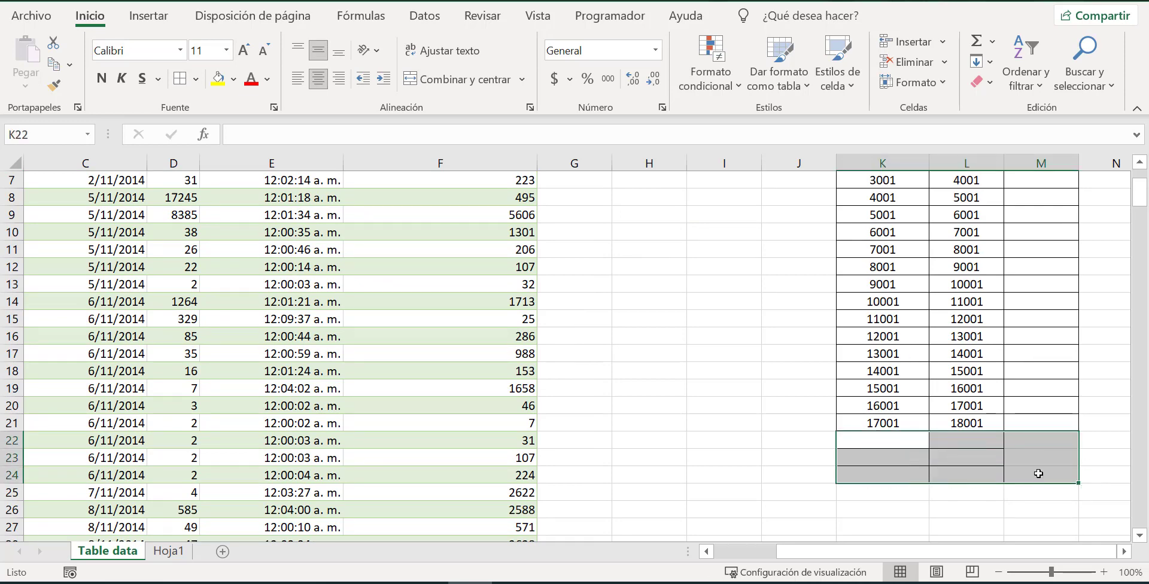
right_click(979, 470)
click(820, 215)
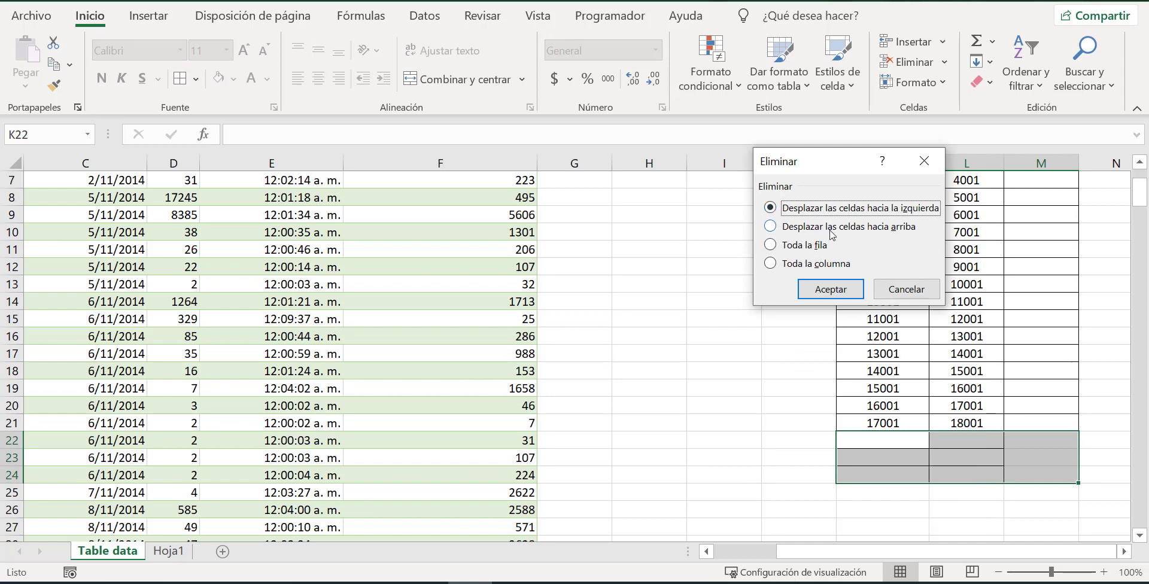
click(855, 225)
click(865, 209)
click(852, 286)
click(1024, 405)
Check the upper limit formula of the last class in L21.
scroll(1025, 407, up, 2)
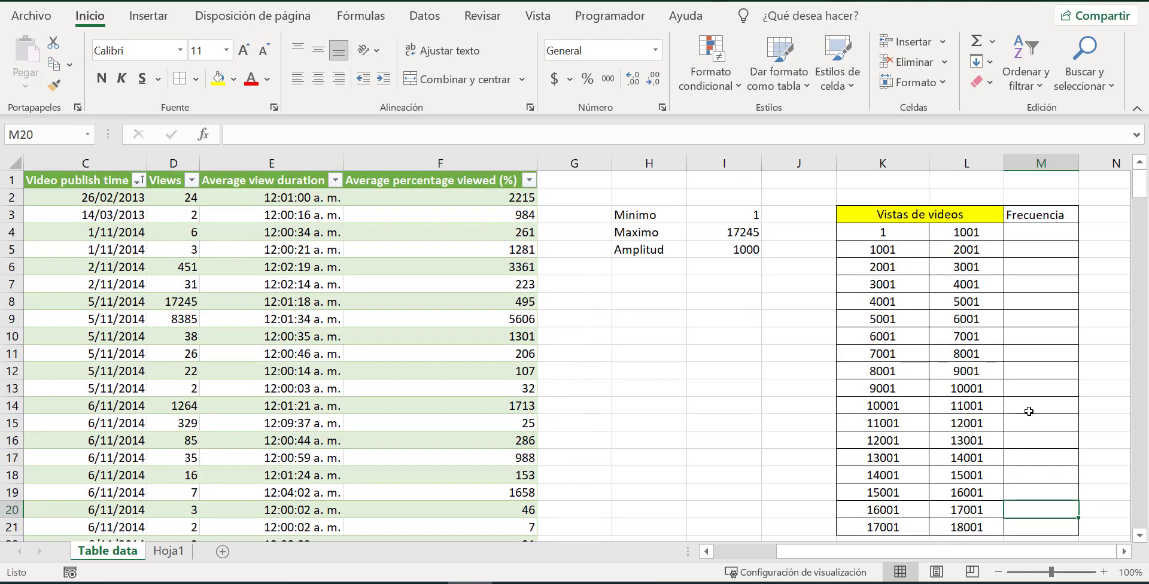
scroll(1026, 410, down, 1)
click(974, 478)
scroll(961, 496, up, 1)
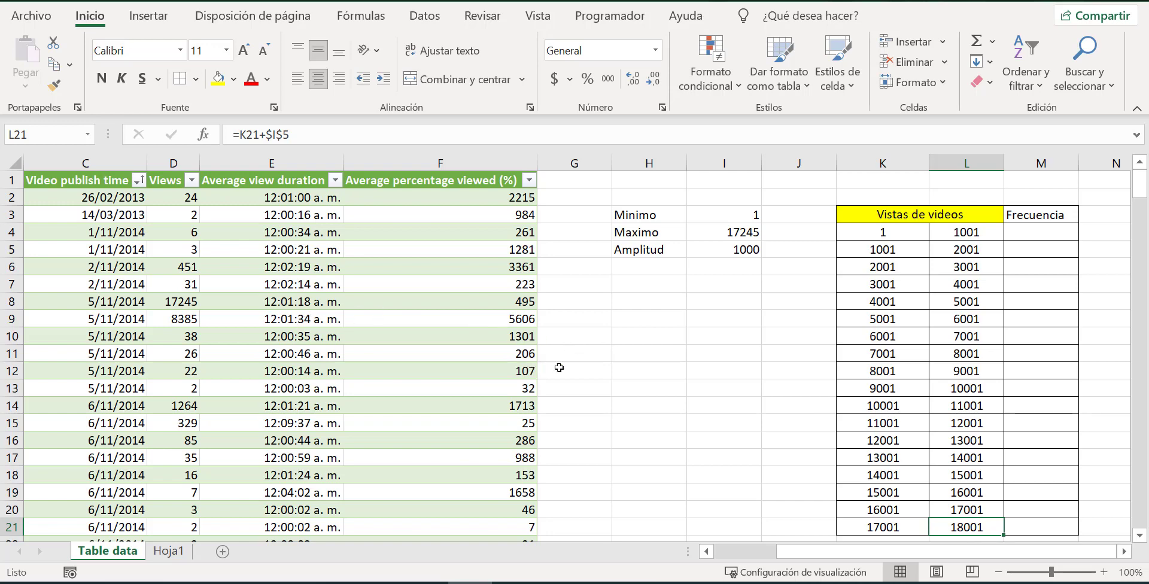
Center the Frecuencia heading within cell M3.
click(1042, 217)
click(318, 51)
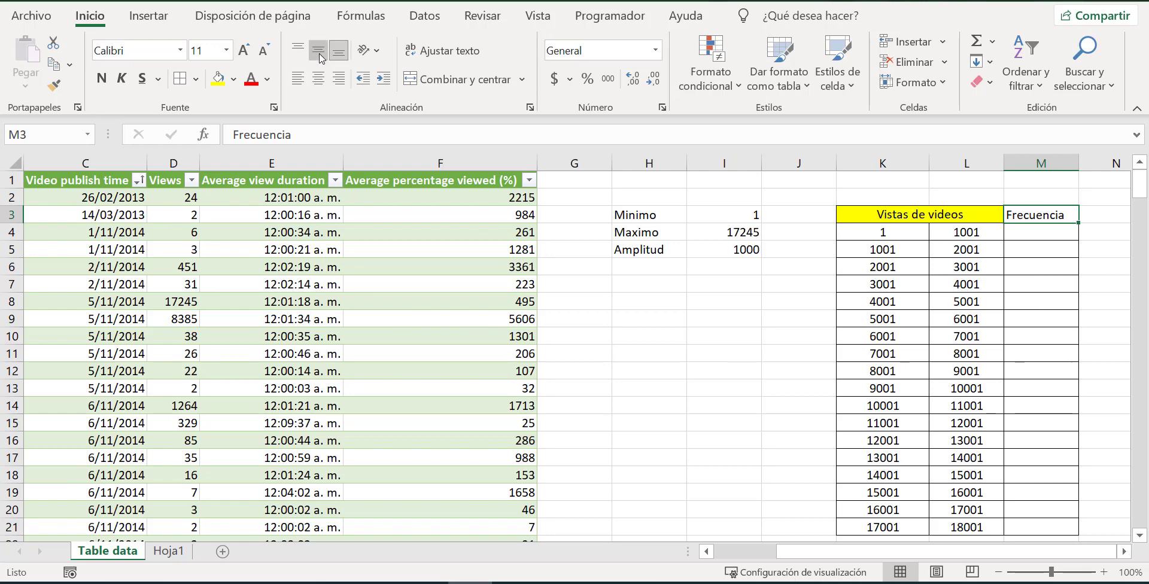
click(985, 218)
click(740, 251)
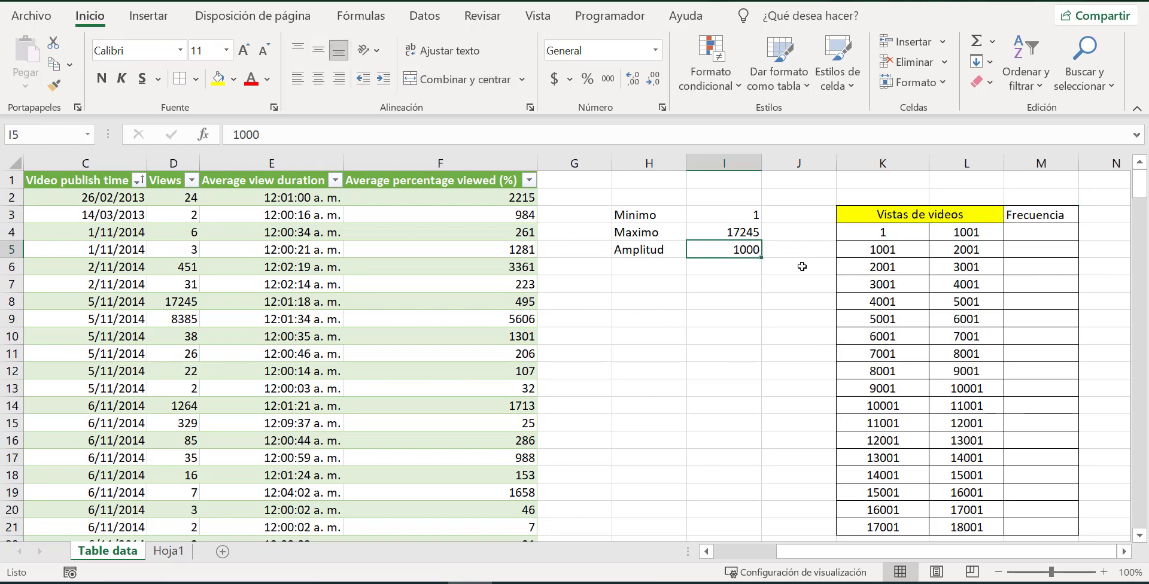
click(1027, 234)
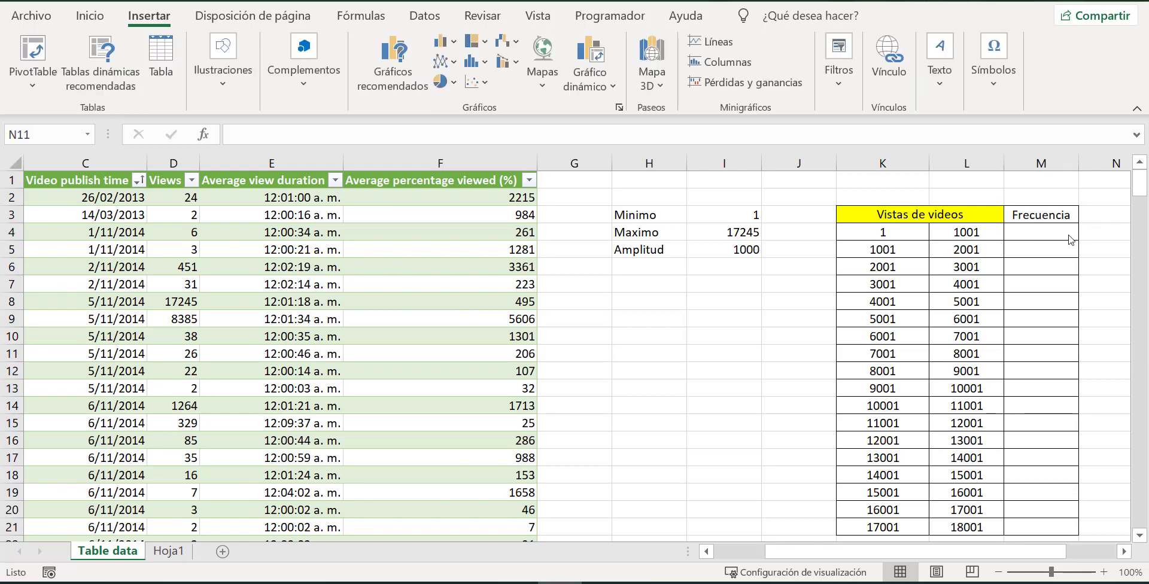
Enter =FRECUENCIA(VISTAS;L4) in M4, using the Views column as the data and the first upper limit as the group.
click(1063, 230)
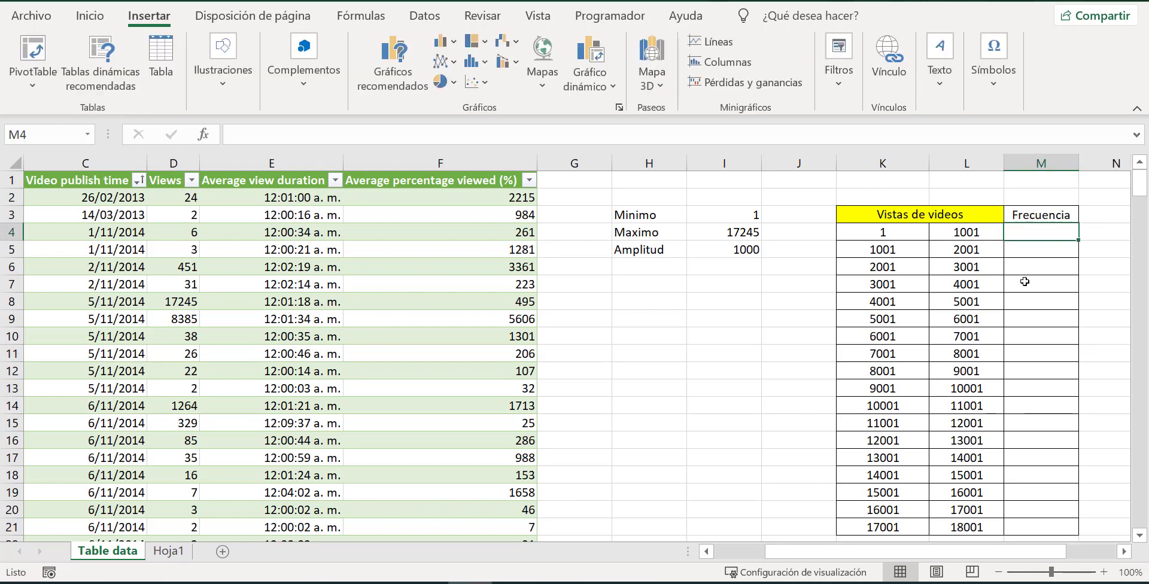
text(=)
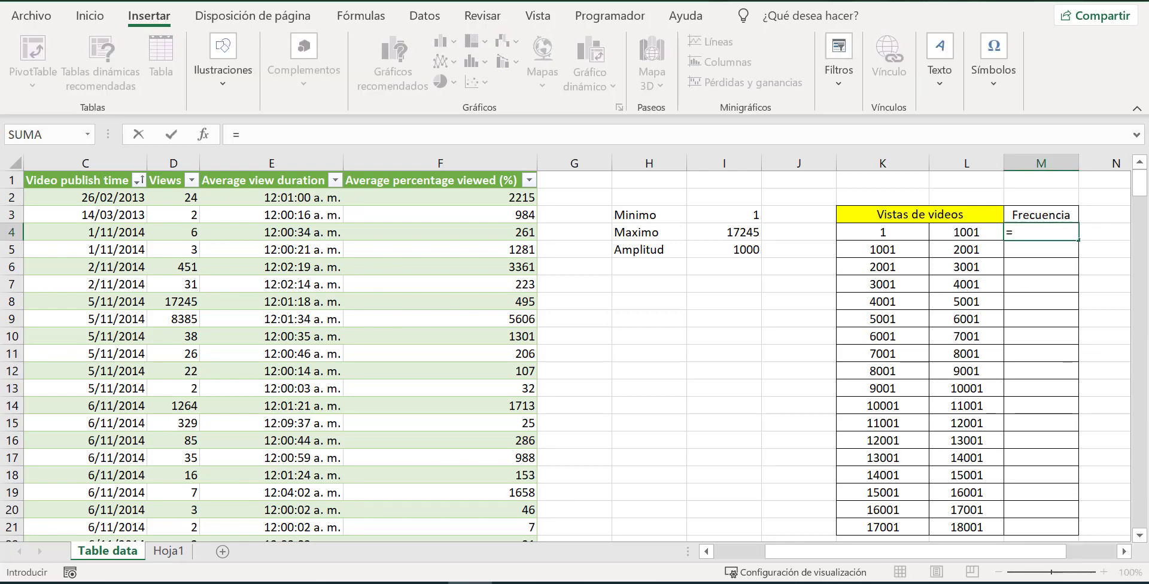
text(frecuencia)
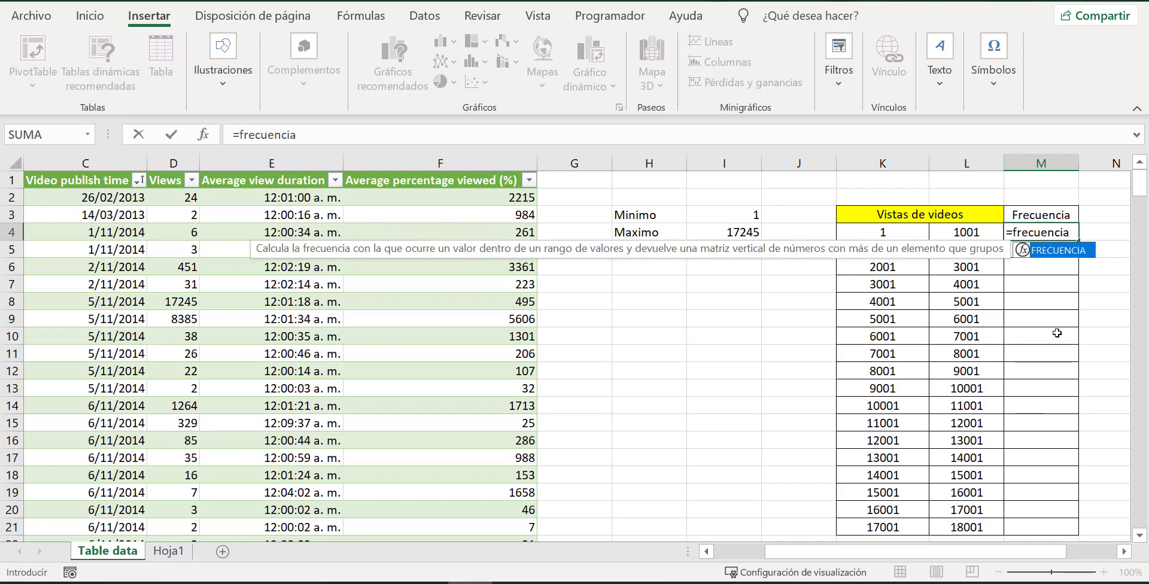
double_click(1044, 252)
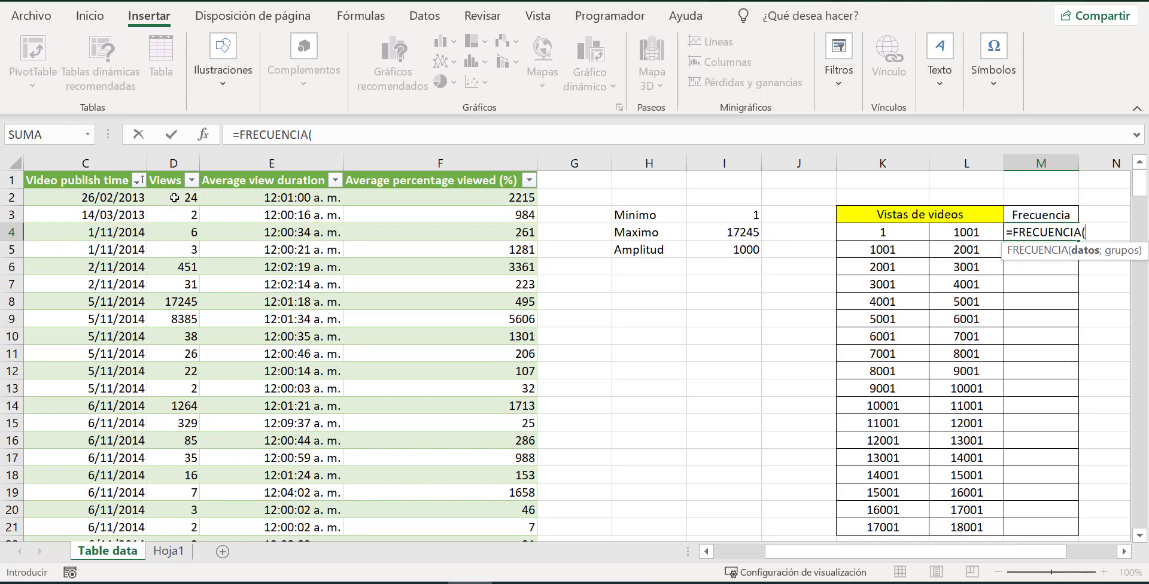
drag(175, 197, 195, 470)
scroll(207, 341, up, 20)
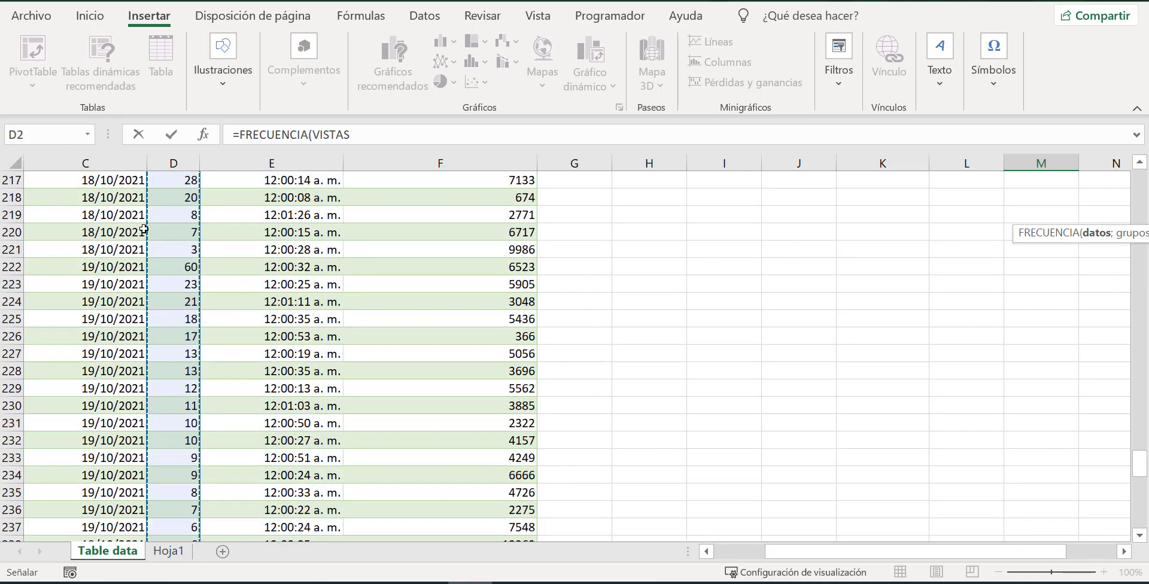
scroll(207, 341, up, 20)
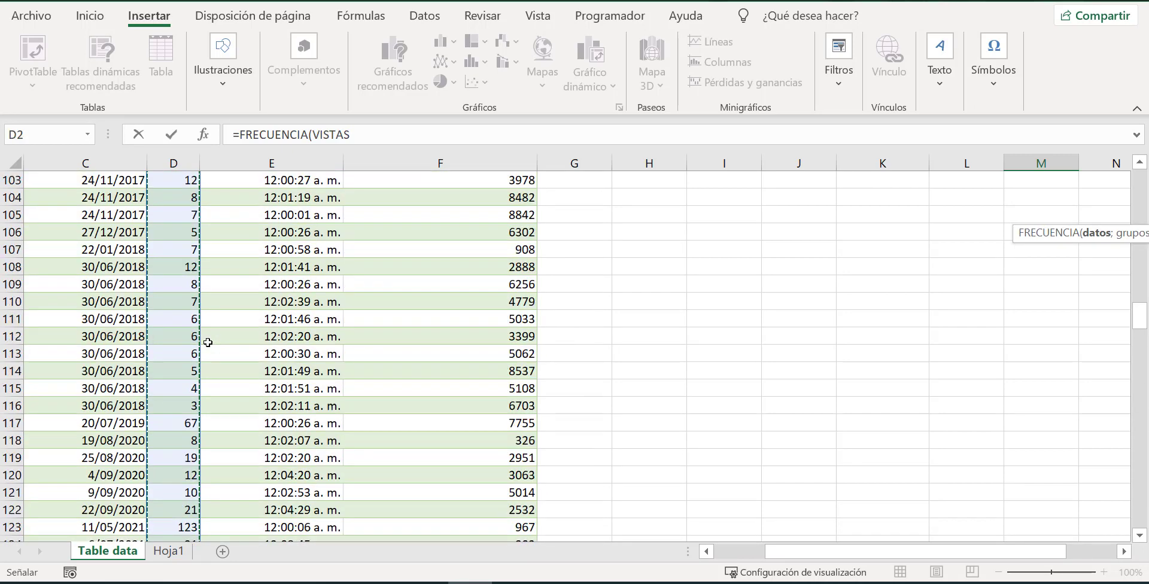
scroll(207, 342, up, 9)
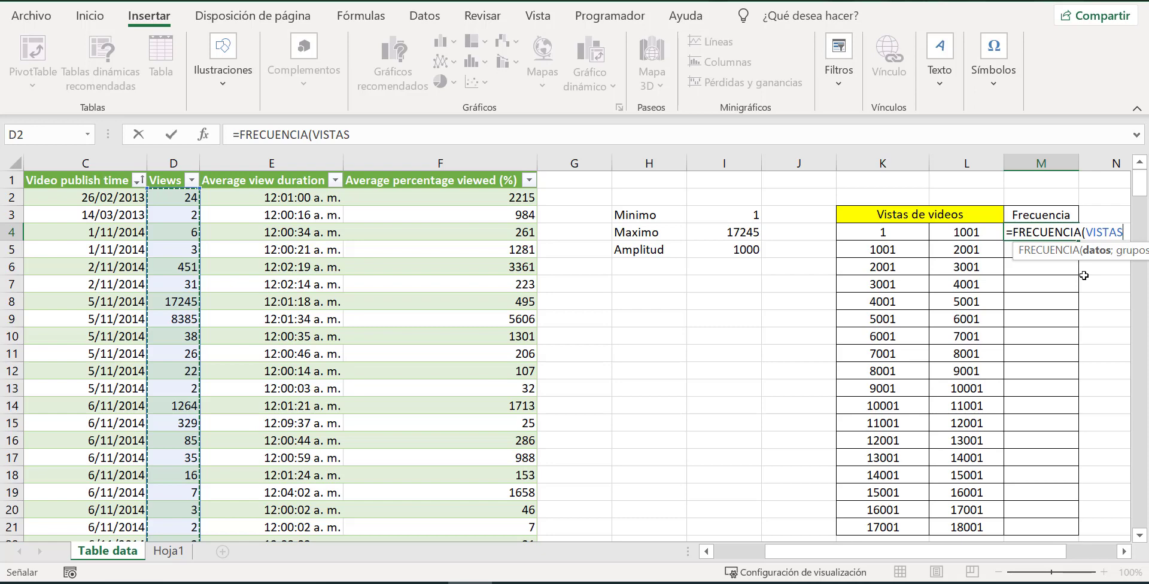
text(;)
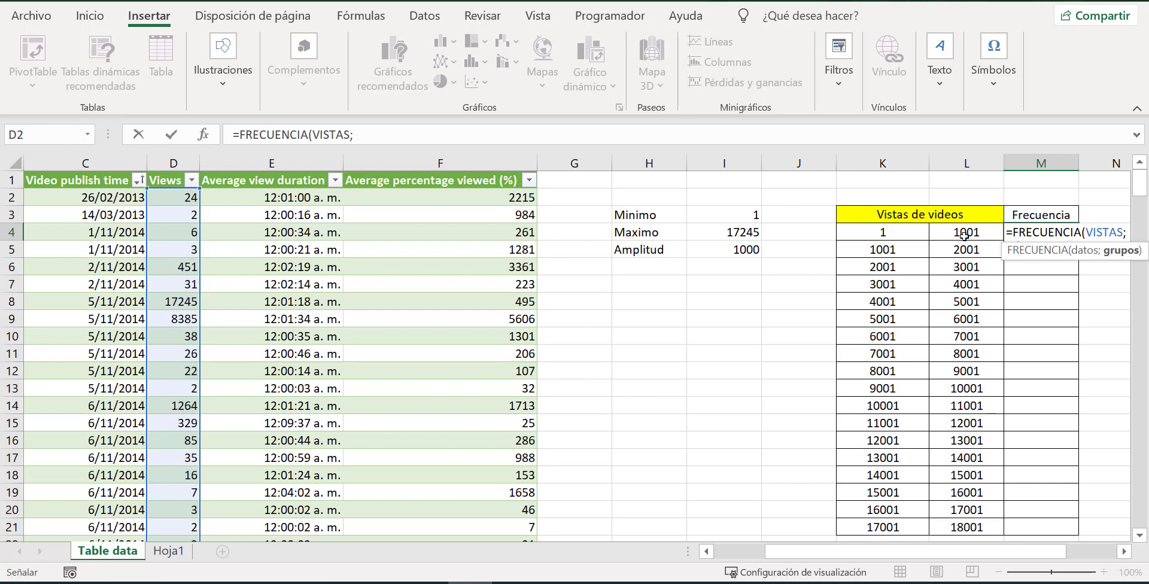
click(966, 235)
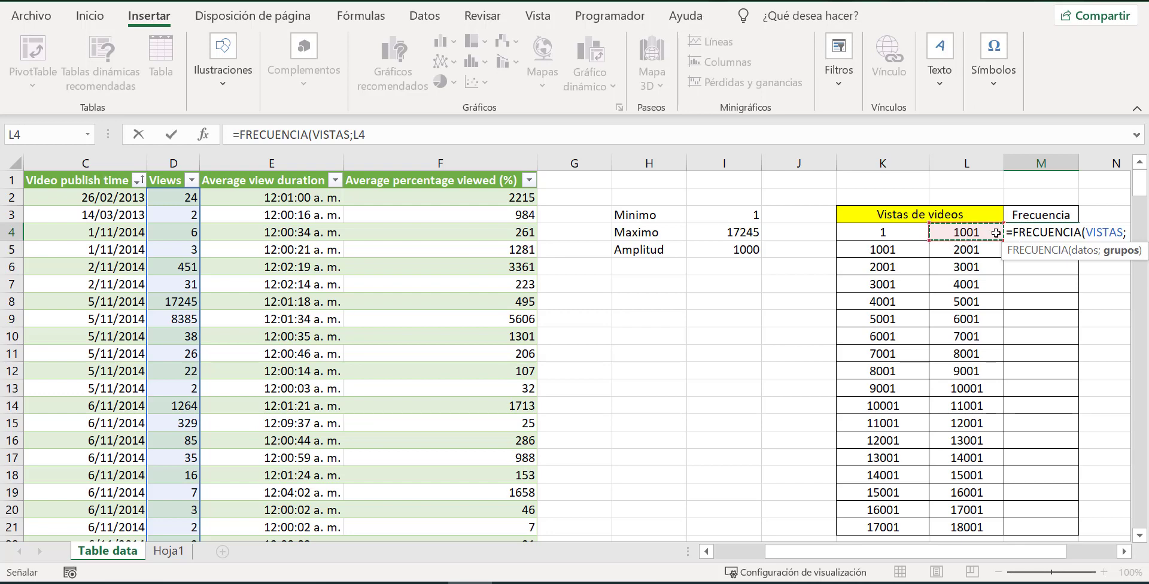
key(Return)
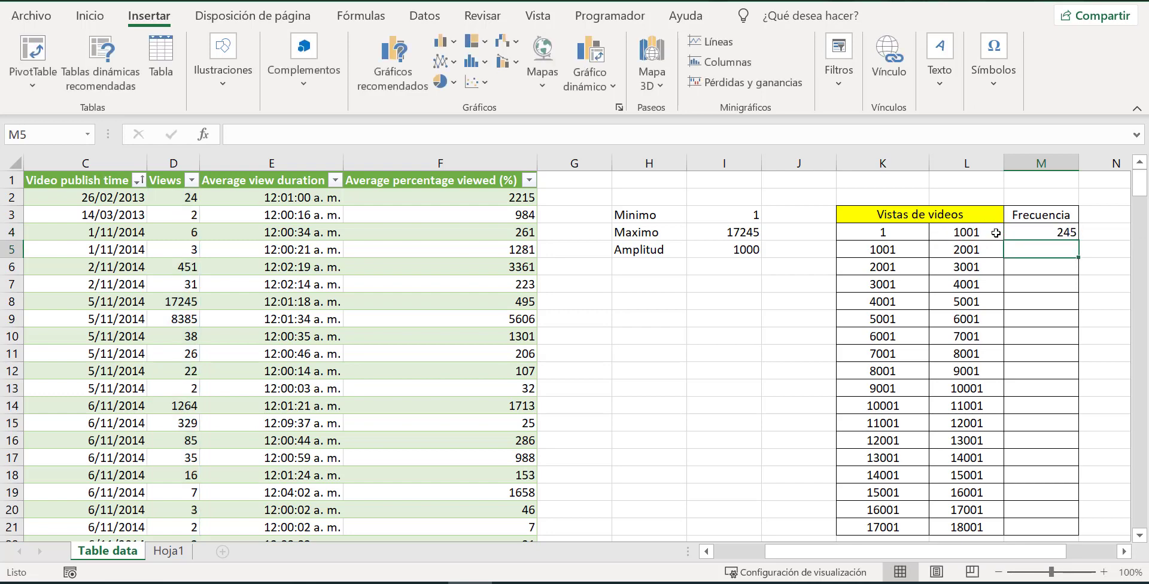
Examine the VISTAS data argument in the M4 frequency formula, leaving the formula as it is.
click(1042, 229)
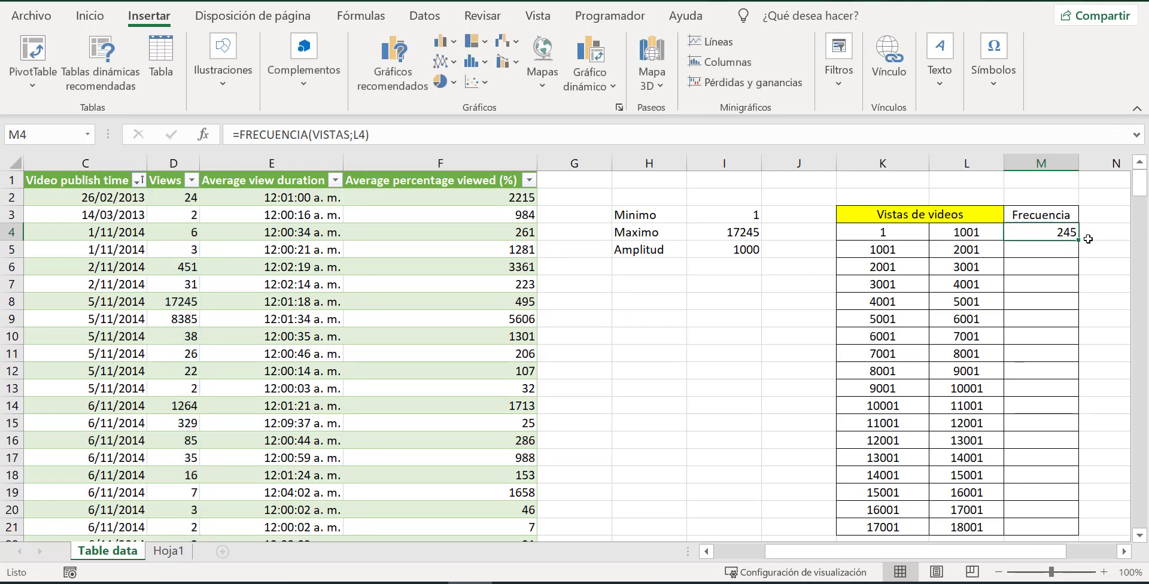
mouse_move(1079, 239)
mouse_down()
mouse_move(1074, 284)
mouse_move(1063, 231)
mouse_up()
click(346, 134)
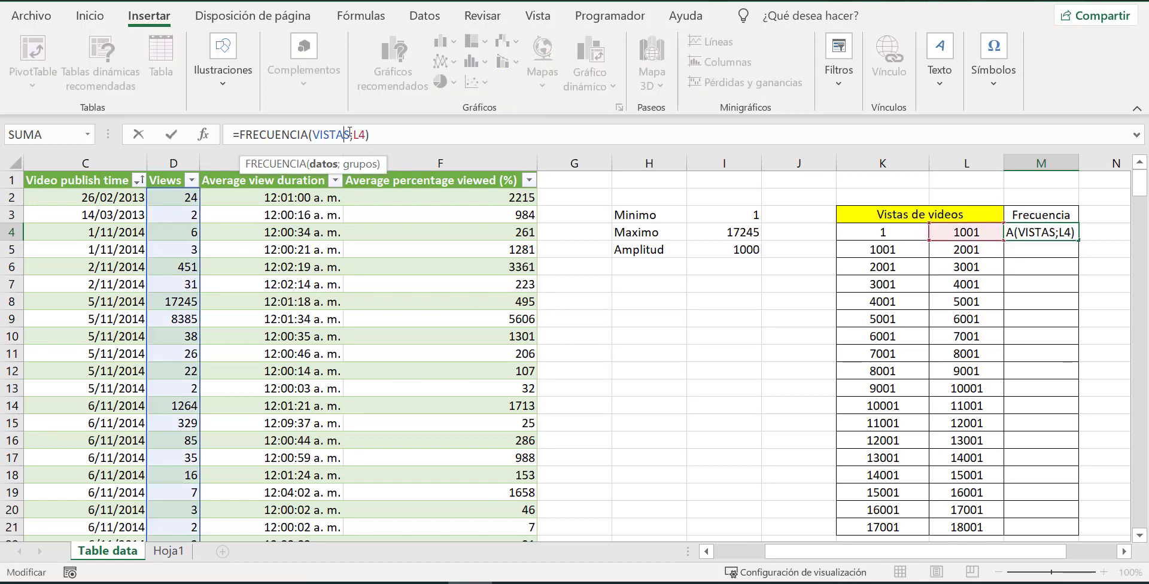
drag(352, 134, 314, 138)
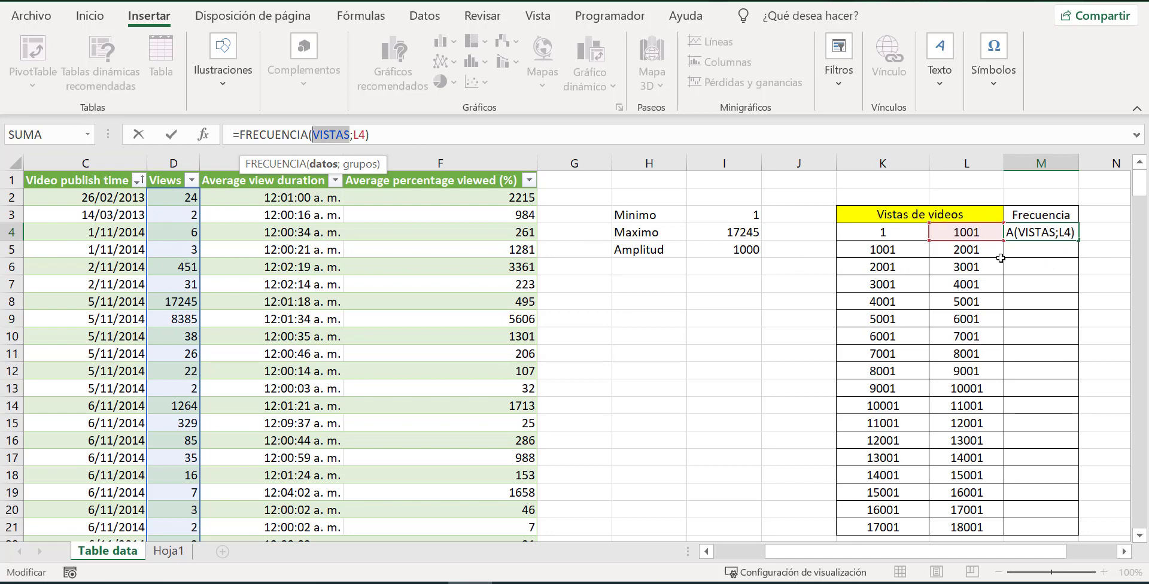
key(ctrl+Return)
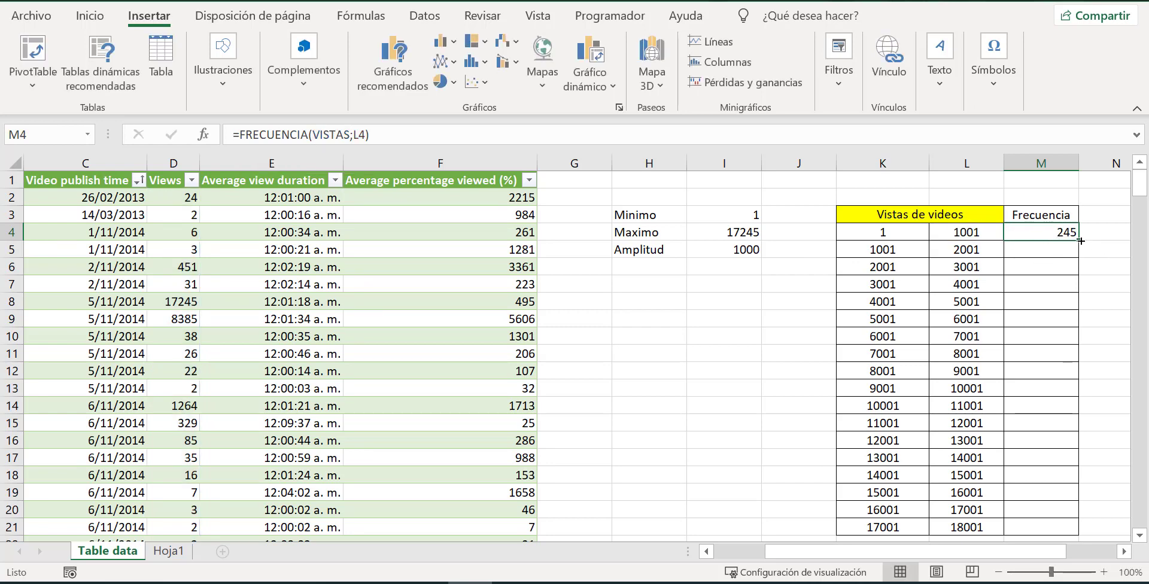
Fill the FRECUENCIA formula from M4 down to M21.
drag(1080, 241, 1058, 512)
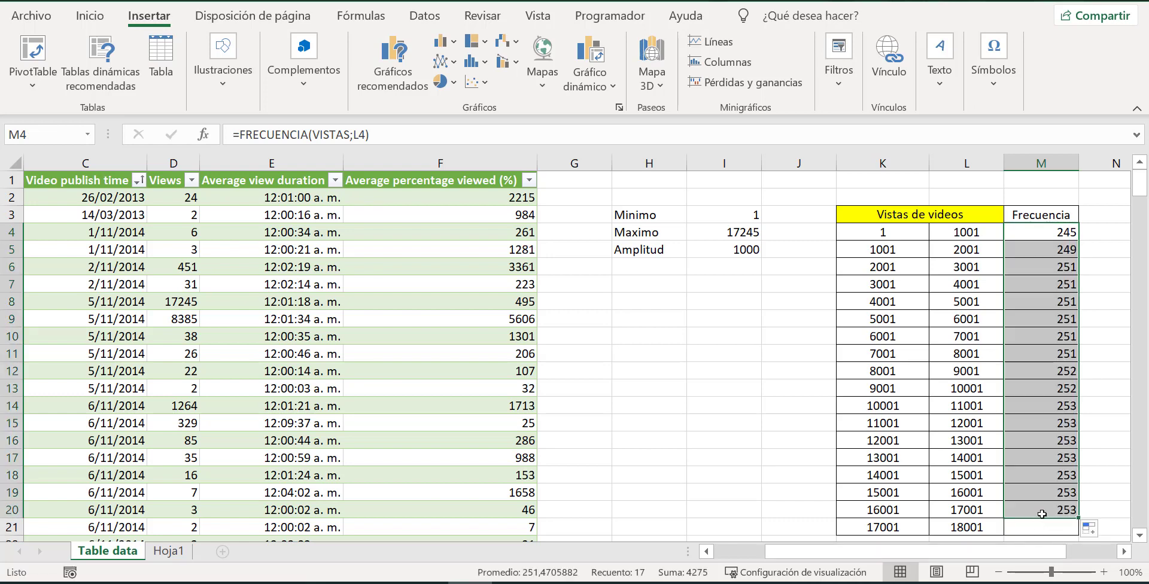
click(1043, 513)
drag(1079, 518, 1075, 530)
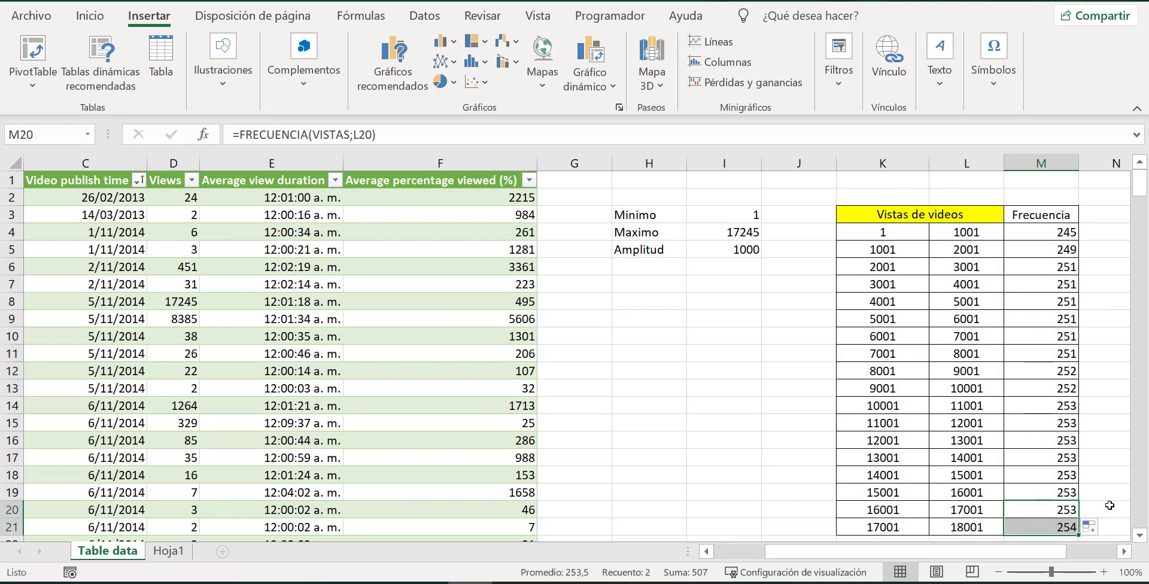
Inspect the group argument in the FRECUENCIA formula of the last class in M21.
drag(1110, 474, 1110, 461)
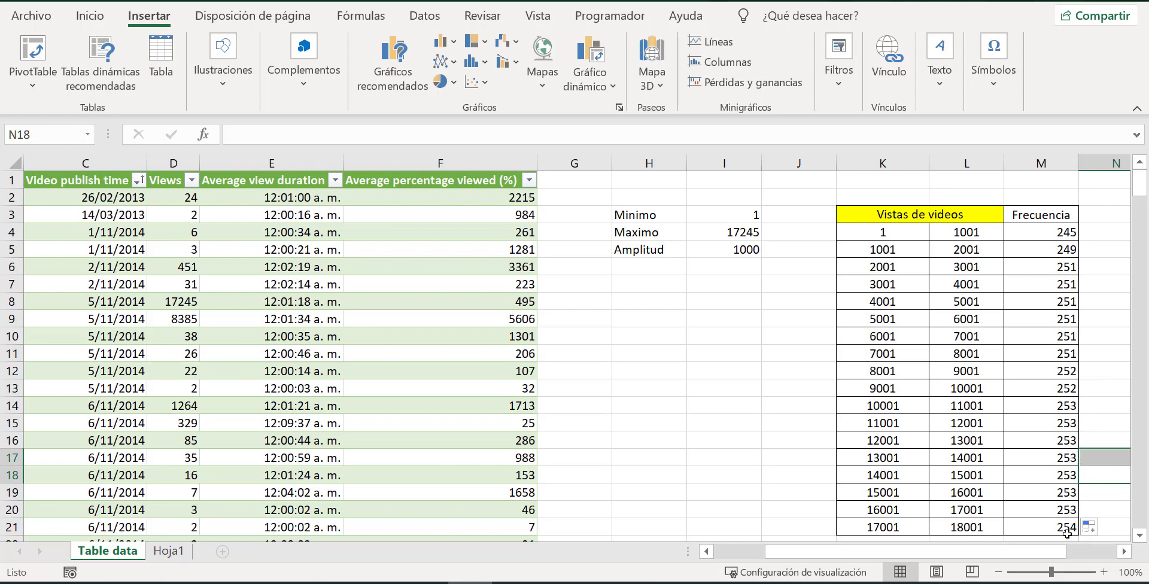
click(1067, 532)
click(363, 134)
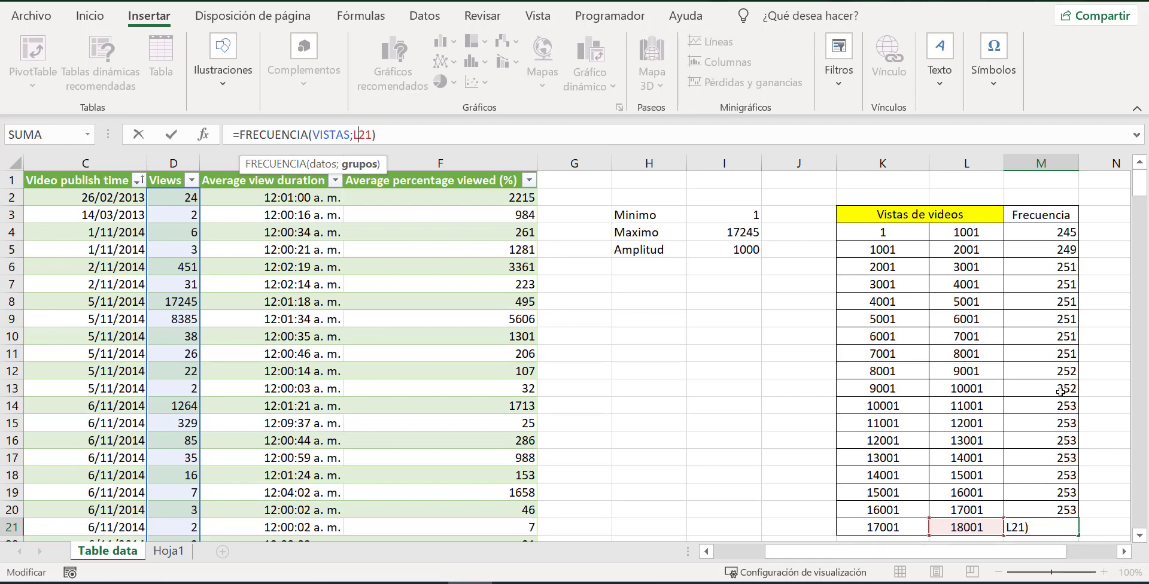
key(ctrl+Return)
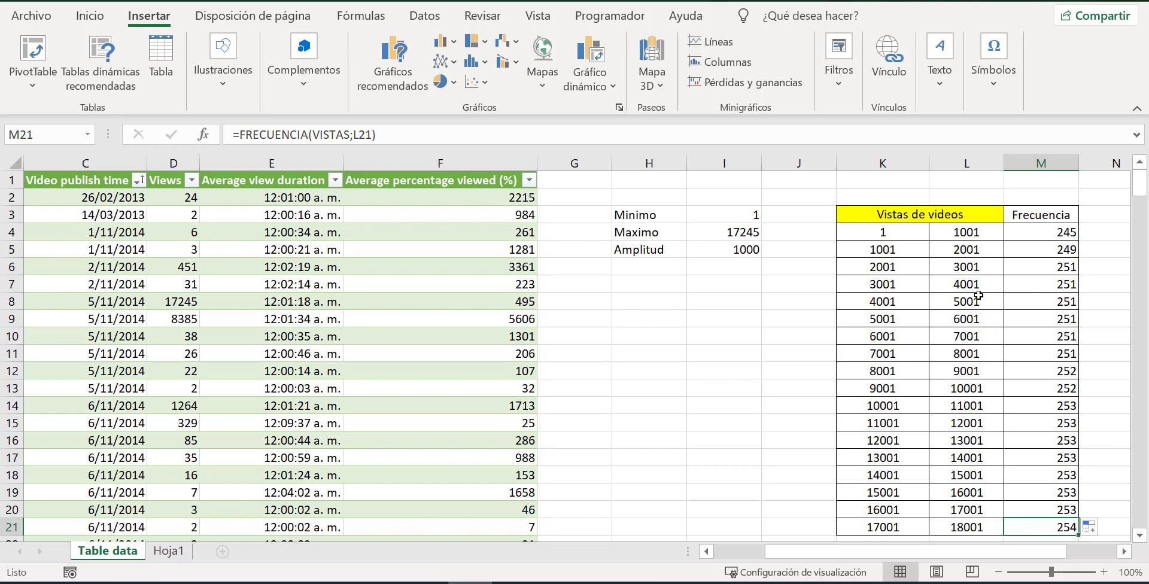
Review the first class's limits in K4:L4 and the frequencies in M4:M21.
click(911, 230)
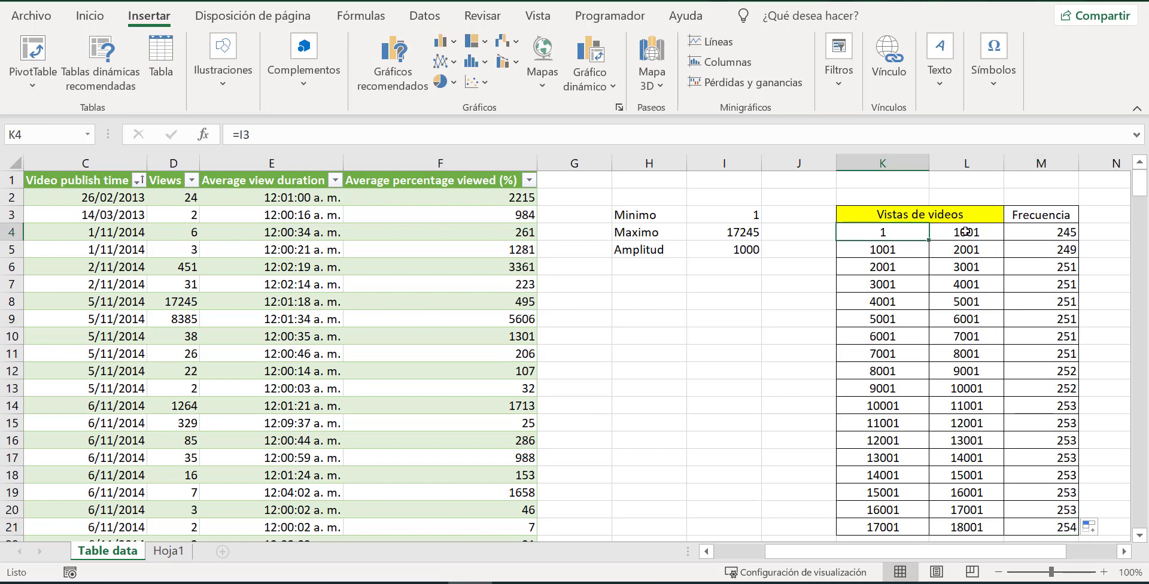
click(966, 231)
drag(1061, 232, 1077, 527)
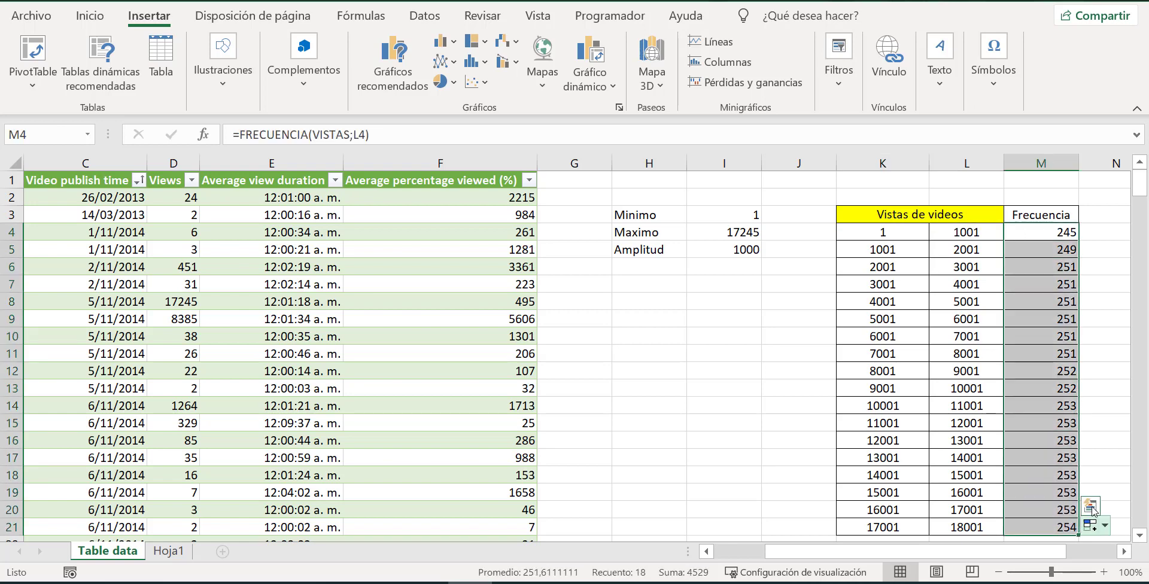
click(1098, 263)
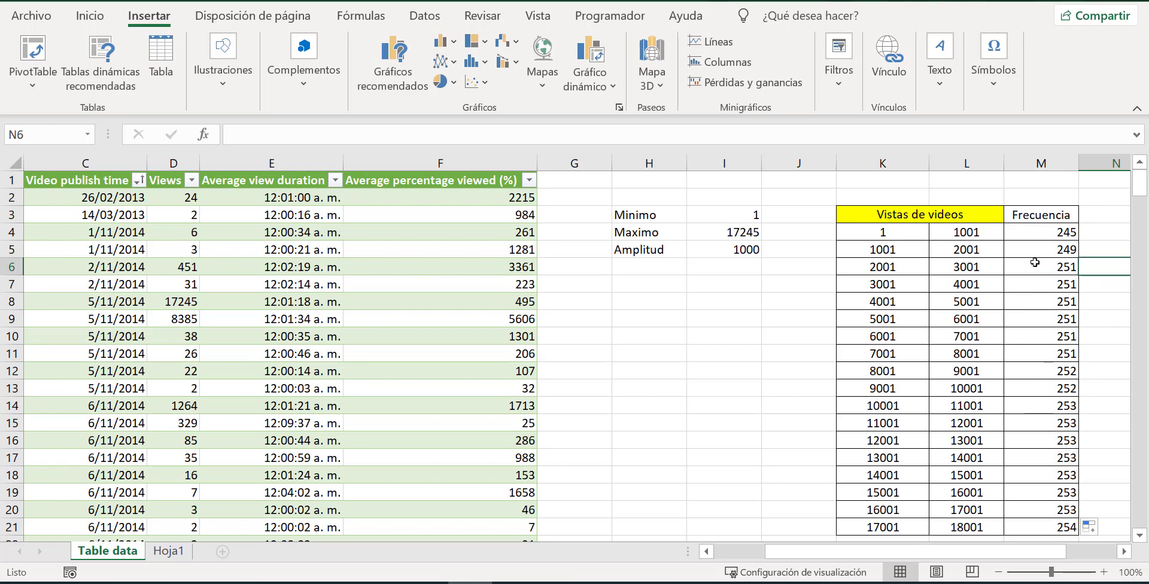
Review the limit formulas in K4:L4 and the FRECUENCIA formulas of the first three classes in M4:M6.
click(1050, 234)
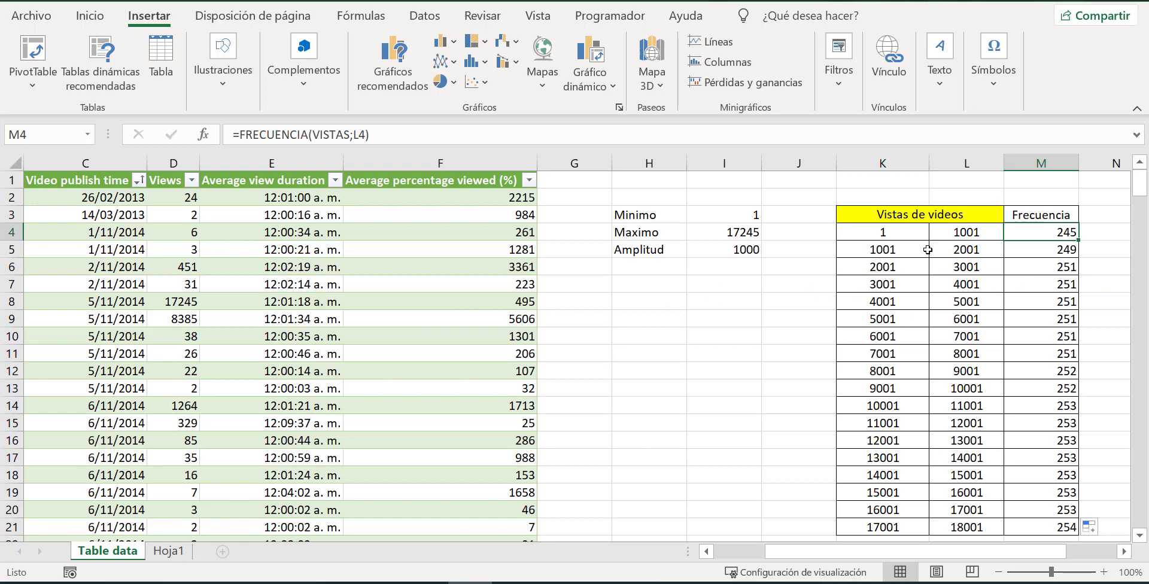
click(910, 235)
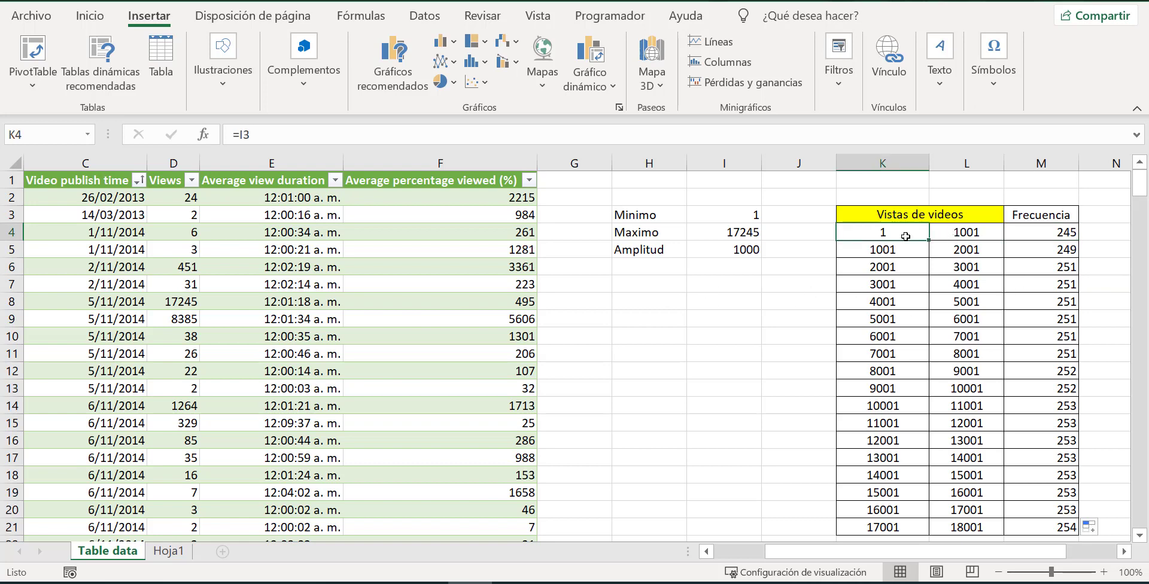
click(961, 234)
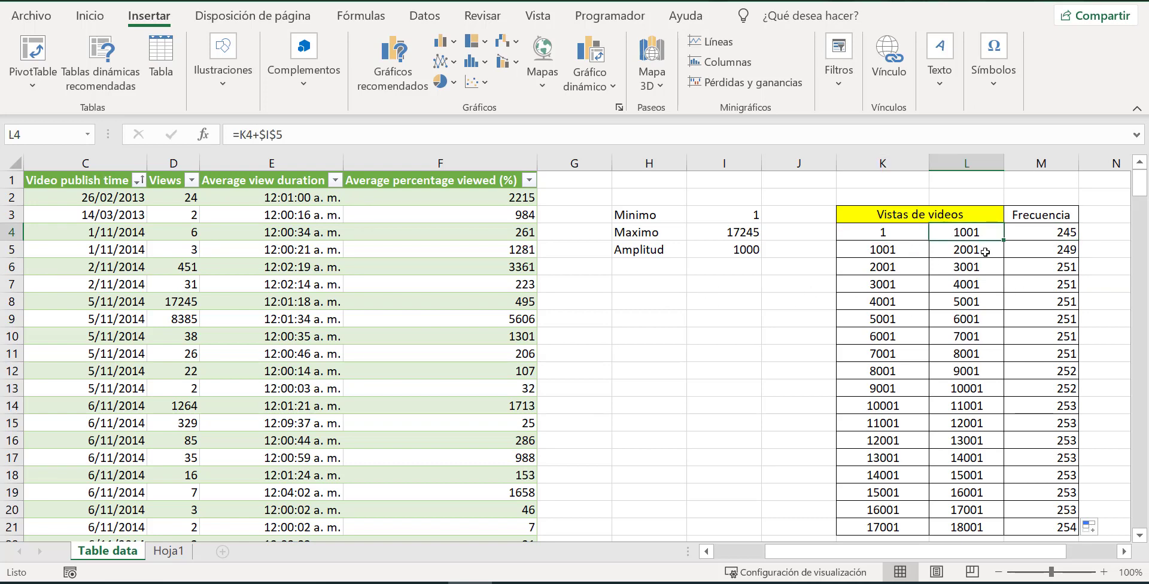
click(1051, 234)
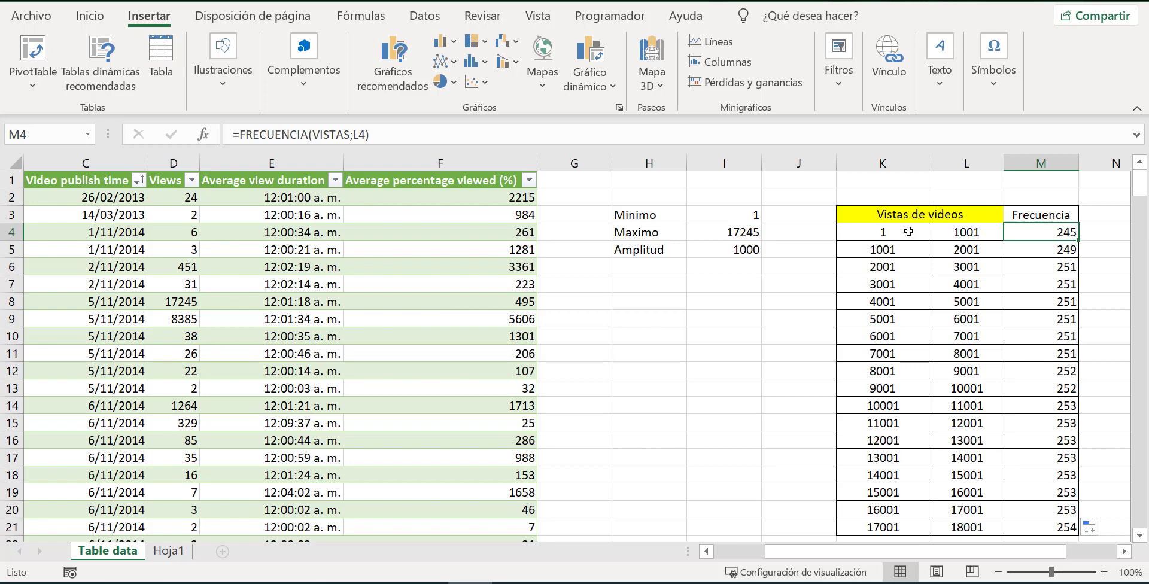
click(1055, 259)
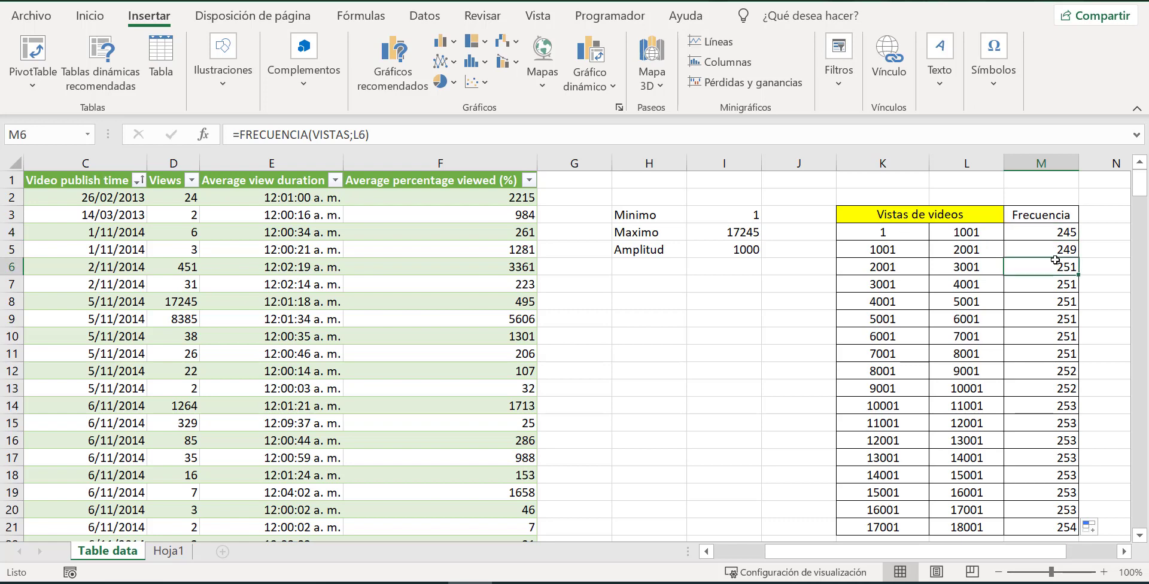
click(1056, 252)
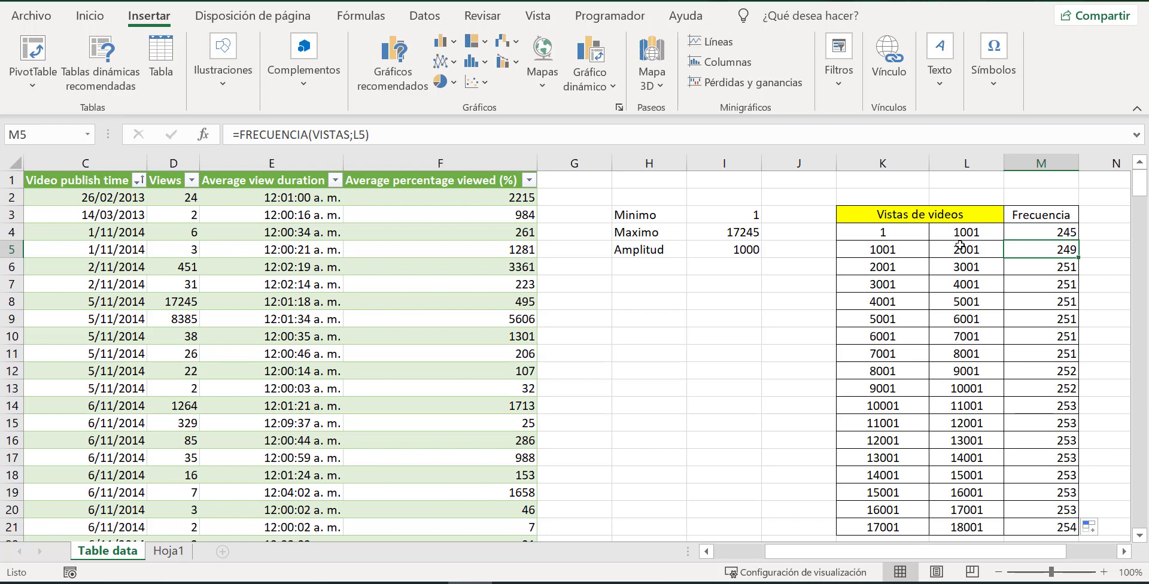
Replace the first class's upper limit in L4 with 2 to test the frequency calculation.
click(988, 232)
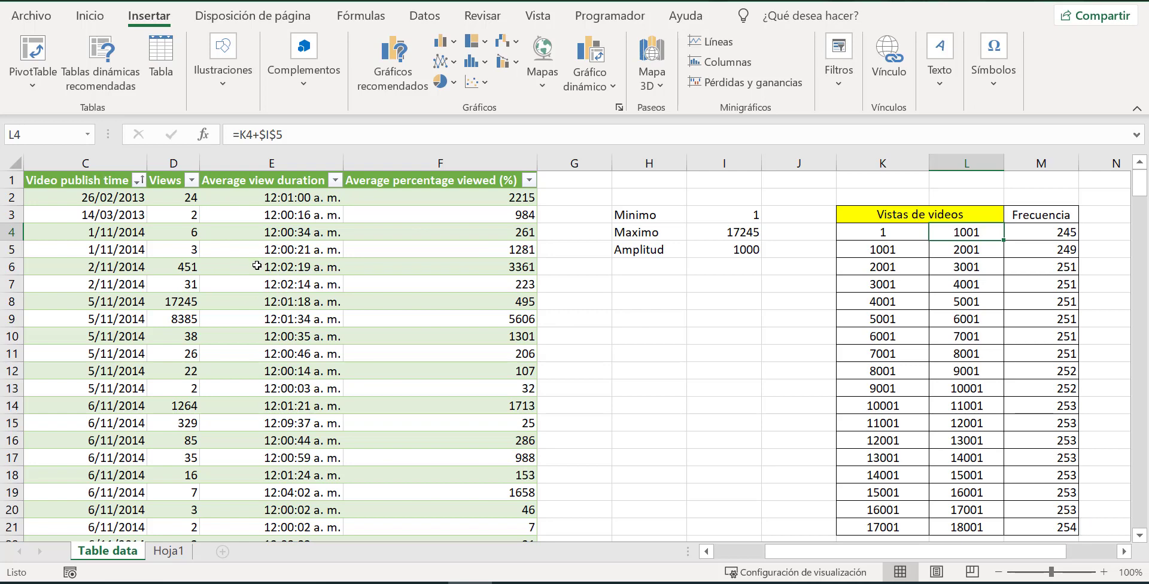
text(2)
key(Return)
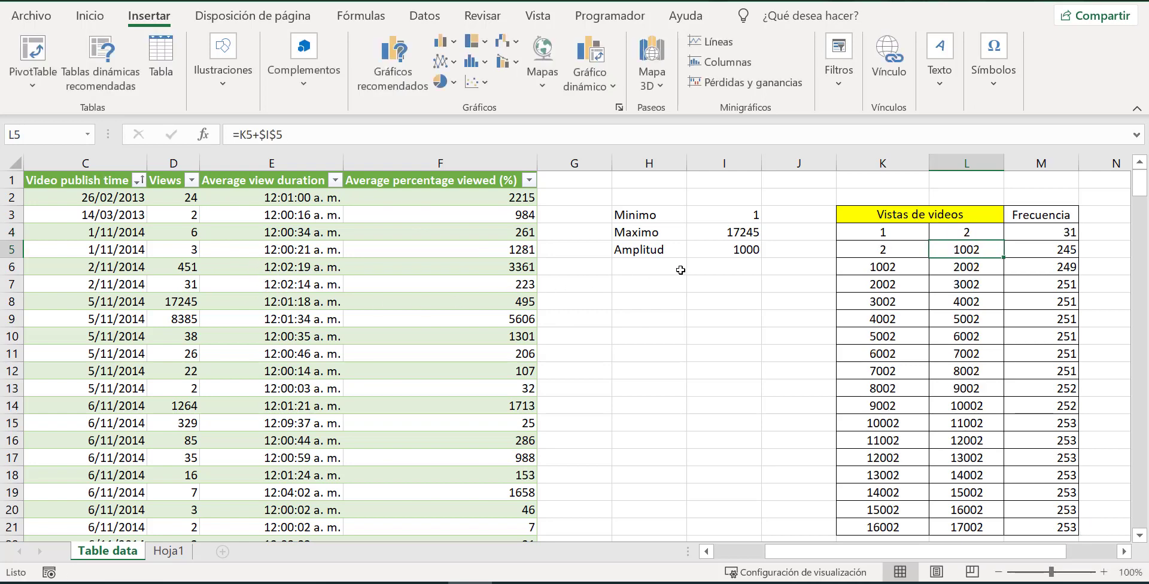
Set the first class's upper limit in L4 to 1 and check the frequency formula in M4.
click(956, 233)
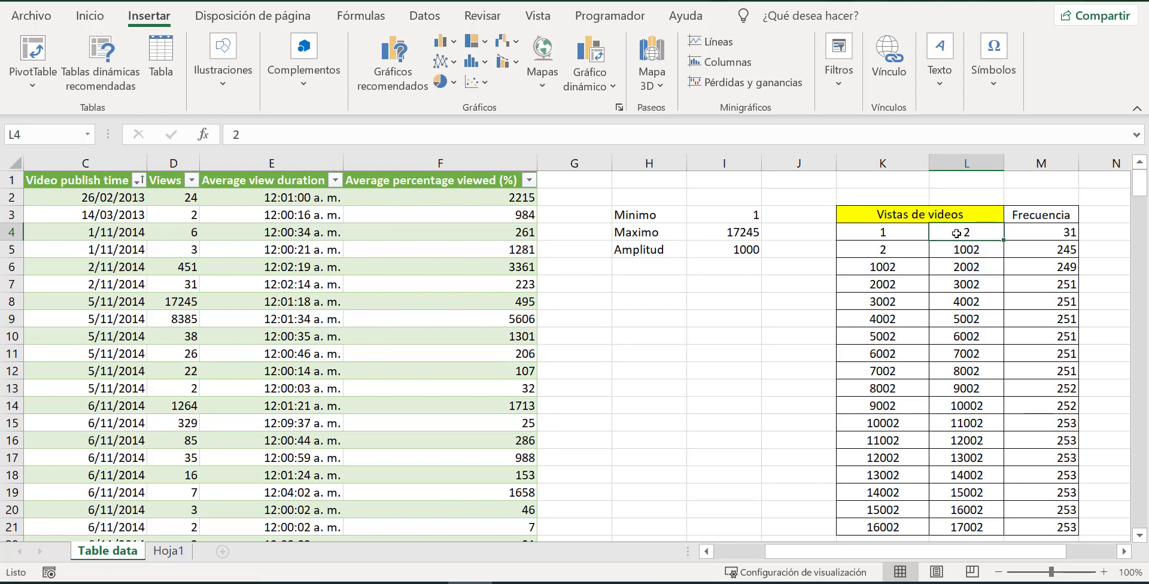
text(1)
click(802, 317)
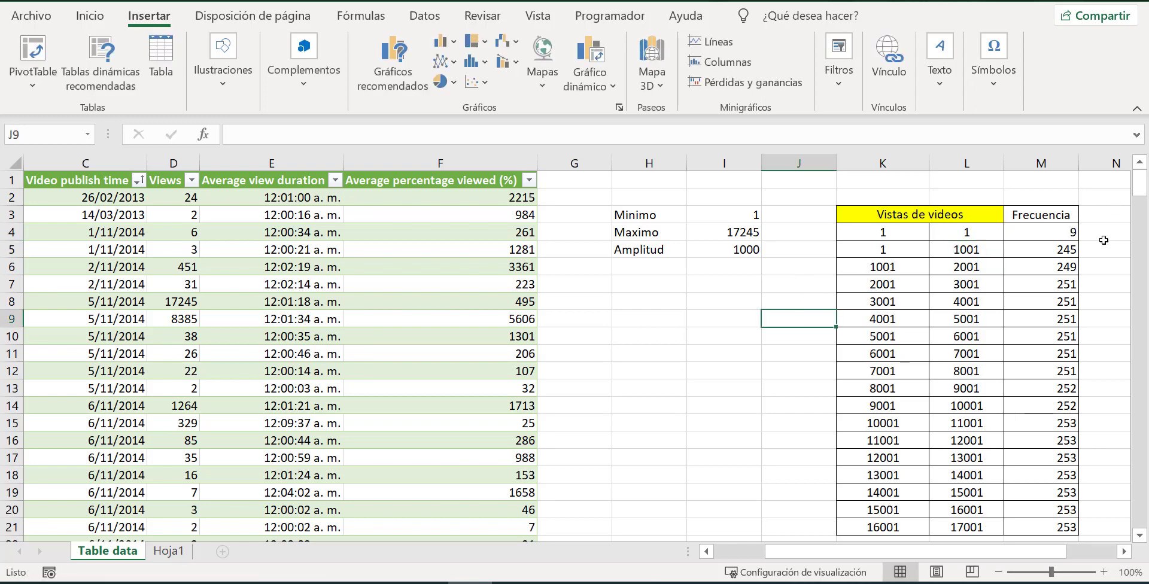
click(1064, 233)
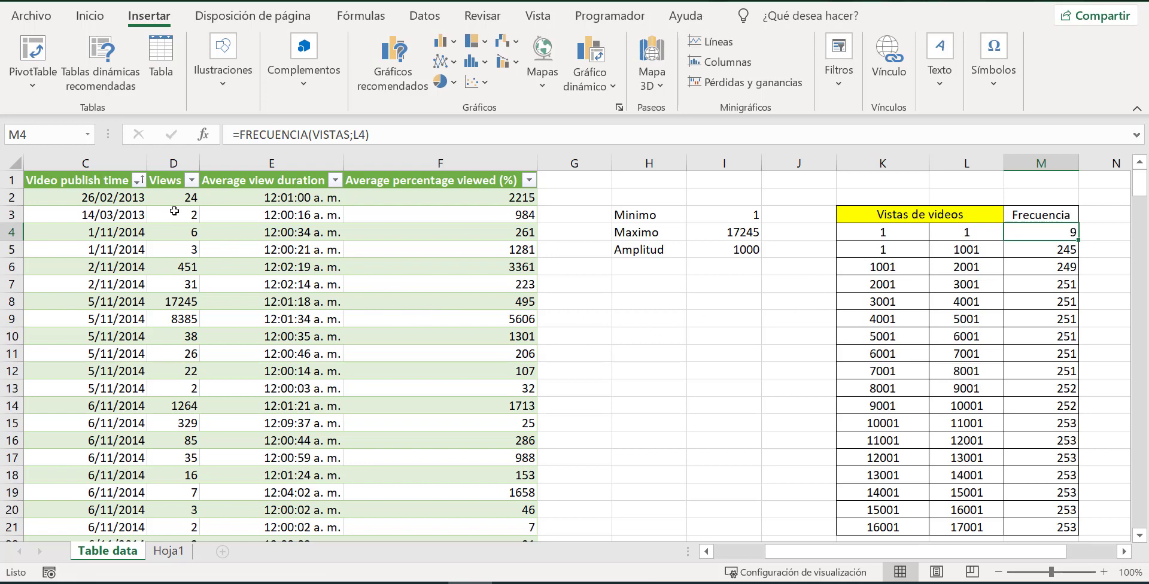
Sort the table's Views data, D2:D255, in ascending order.
drag(183, 202, 162, 579)
drag(180, 520, 198, 493)
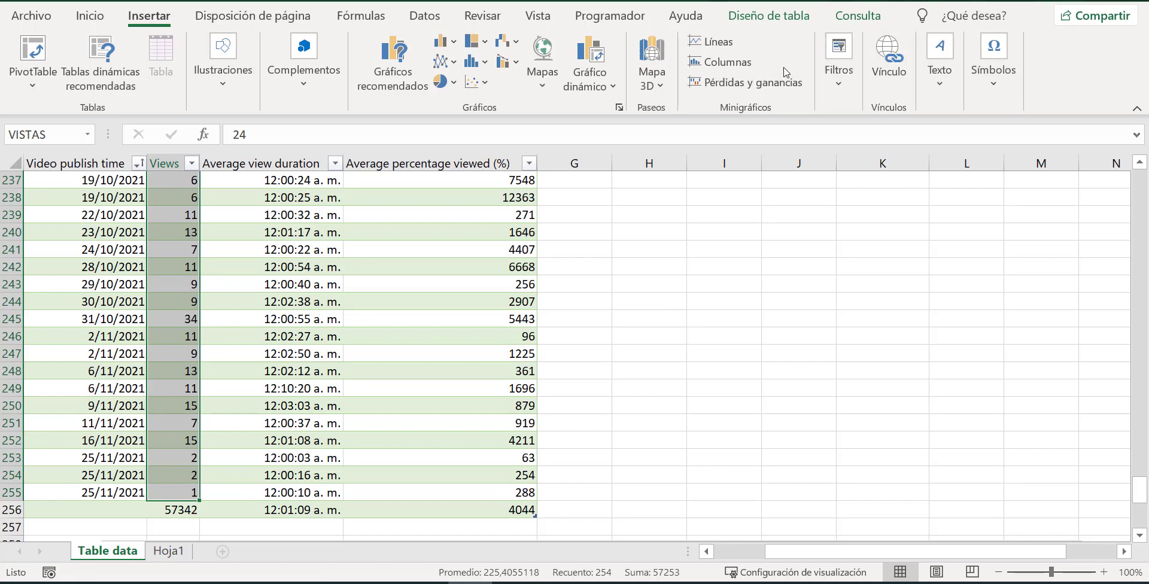
click(89, 16)
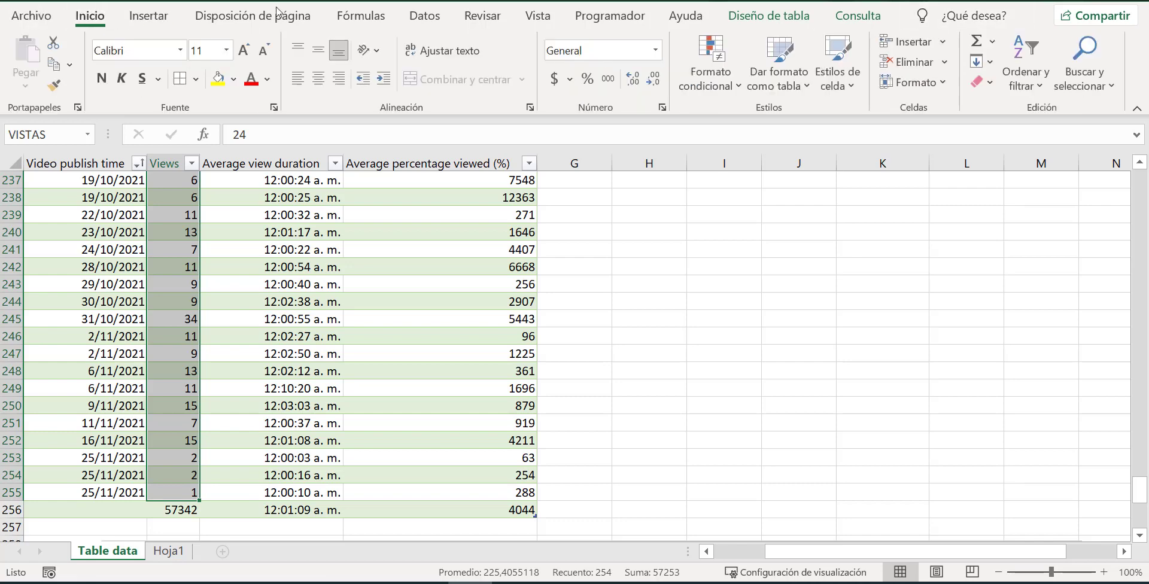
click(1026, 81)
click(1056, 115)
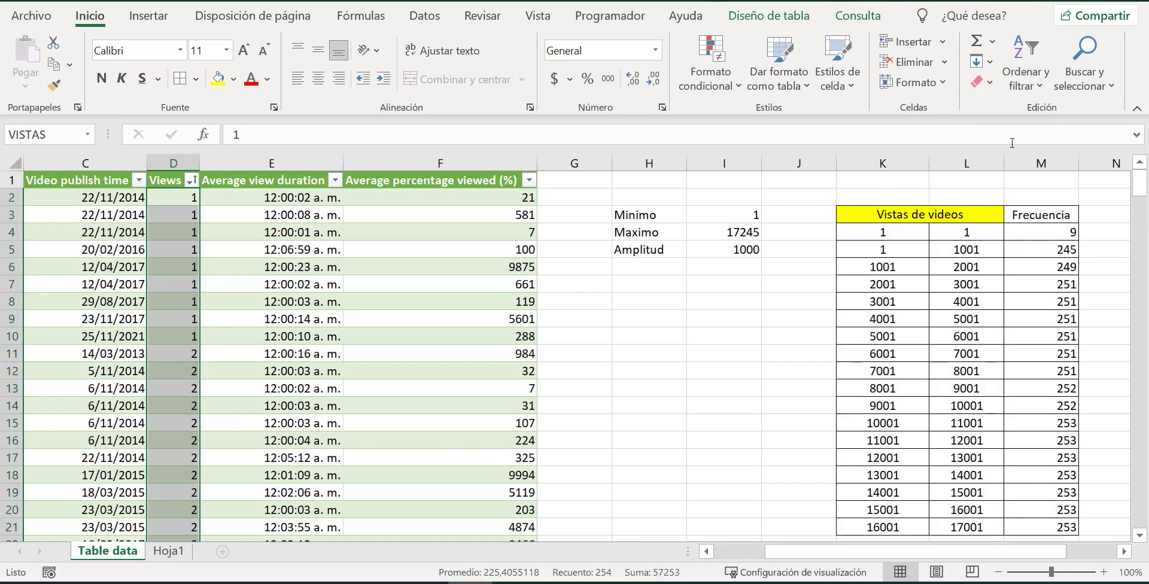
Select the Views cells equal to 1, D2:D10, to check their count against the first class's frequency.
click(667, 299)
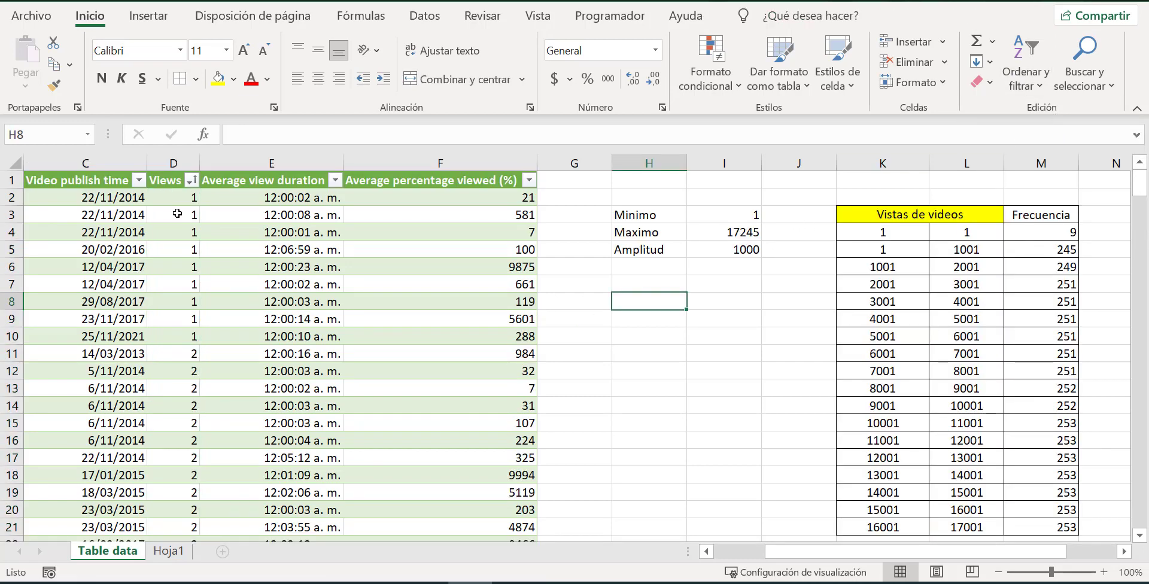
drag(189, 199, 196, 344)
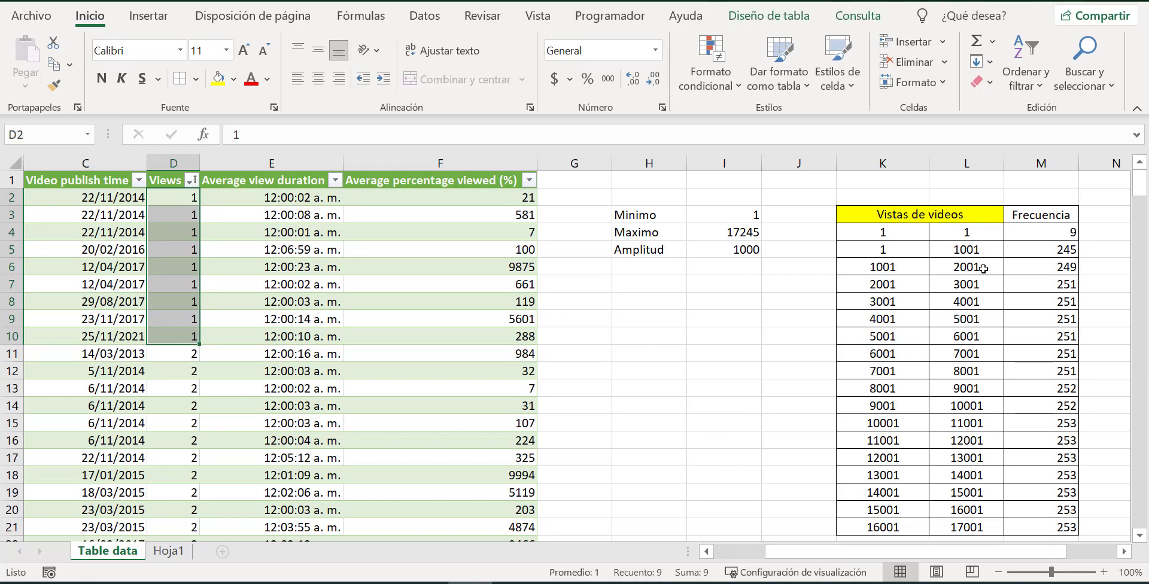
Set the upper limit in L4 to 2 and select Views cells D2:D32 to compare their count with M4.
click(977, 234)
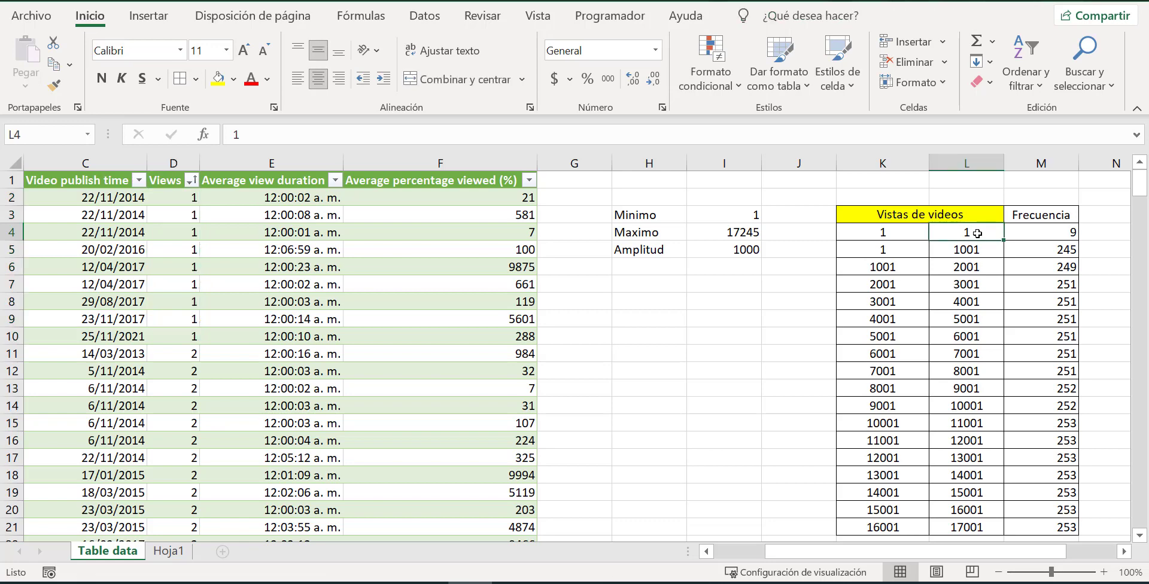
text(2)
click(825, 268)
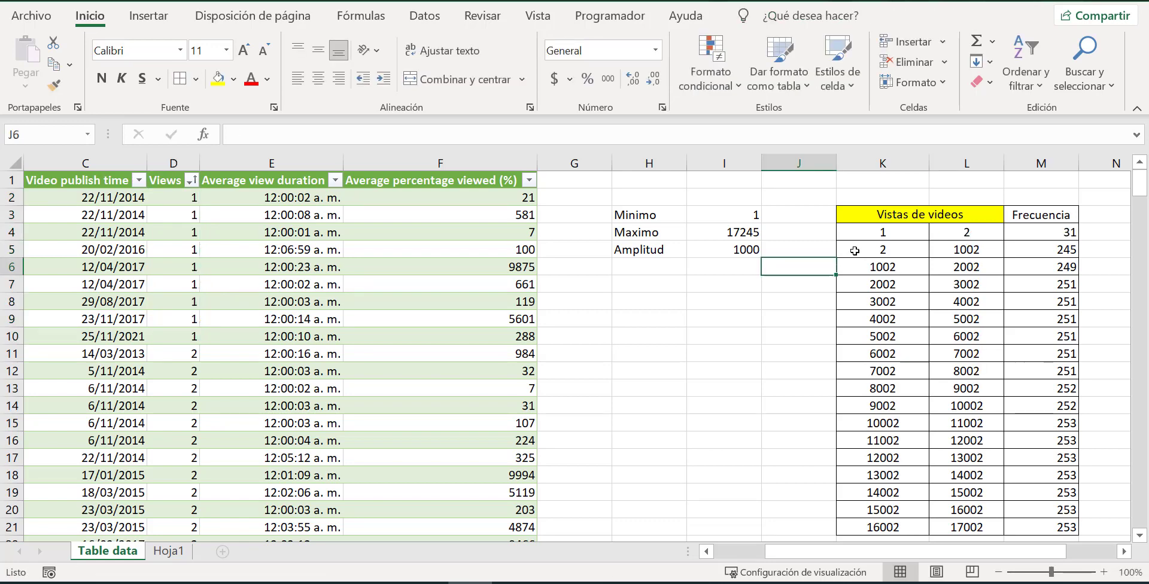
drag(183, 200, 196, 477)
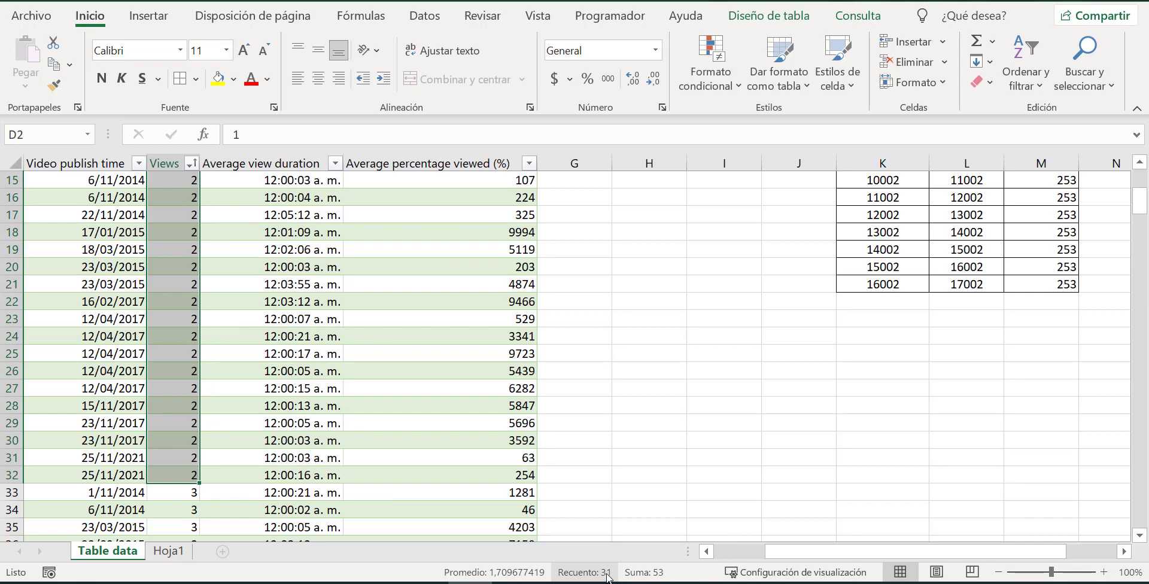
scroll(766, 396, up, 5)
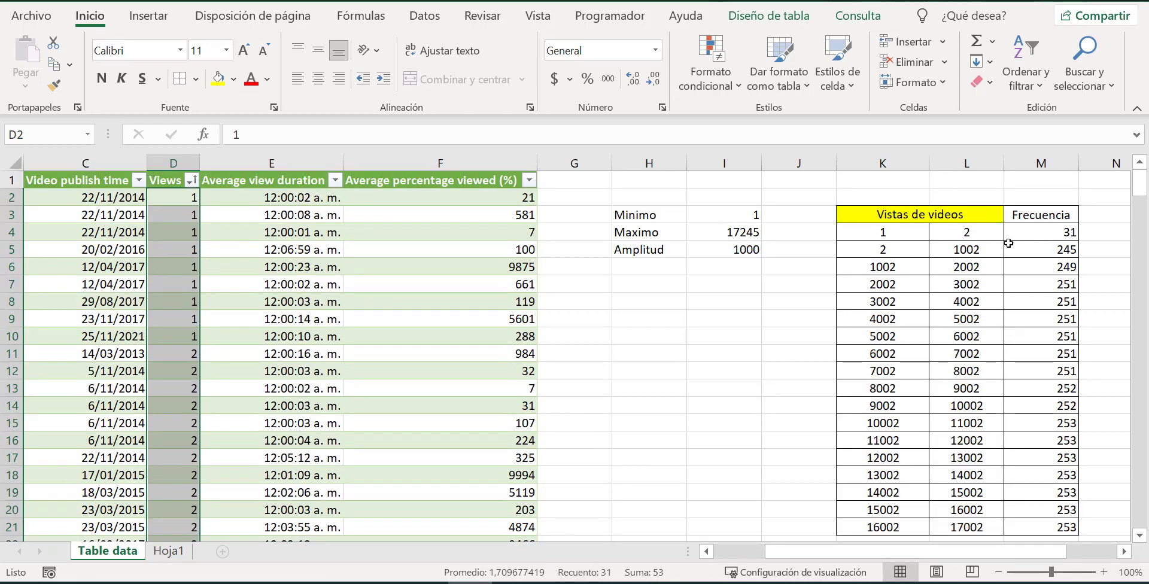
Set the first class's upper limit in L4 to 1001.
click(957, 234)
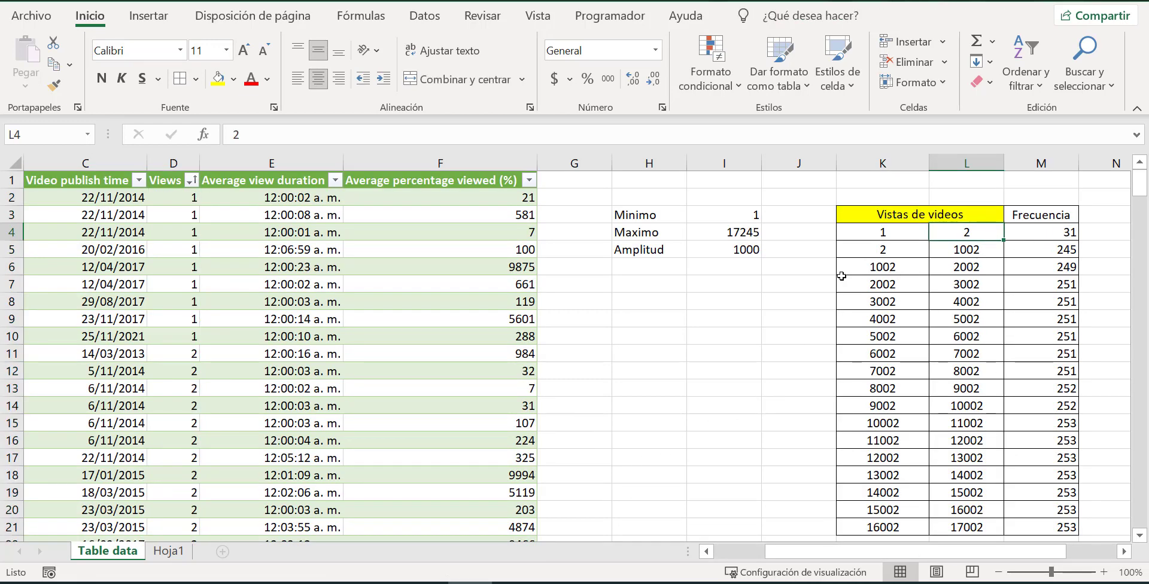
text(101)
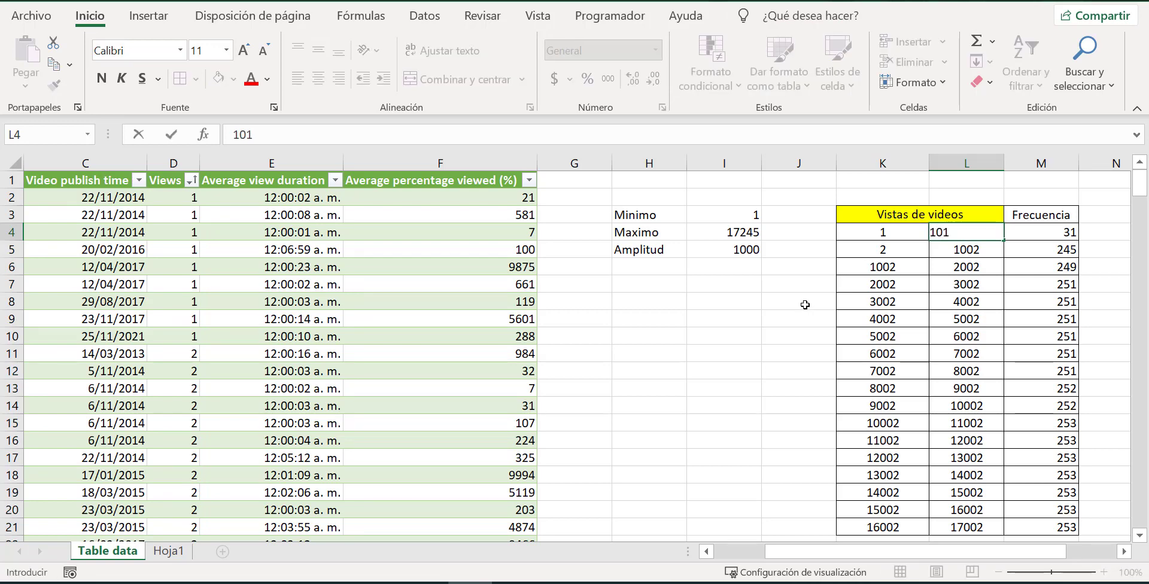
key(BackSpace)
text(01)
key(Return)
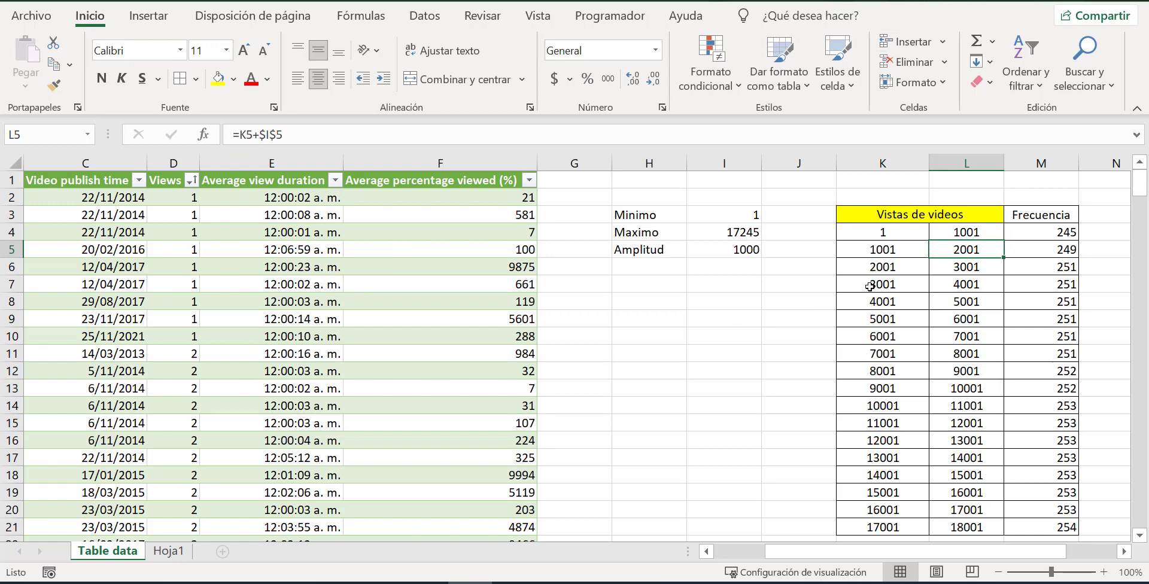
click(763, 291)
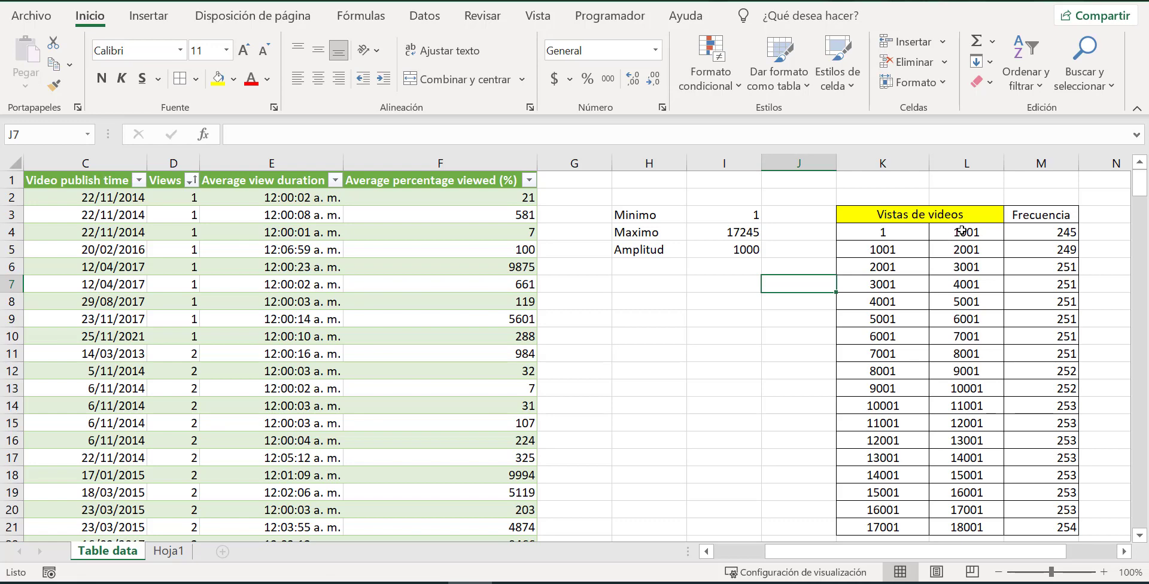
Enter the formula =K4&"-"&L4 in N4 to join the first class's limits into a range label.
click(1095, 235)
text(=)
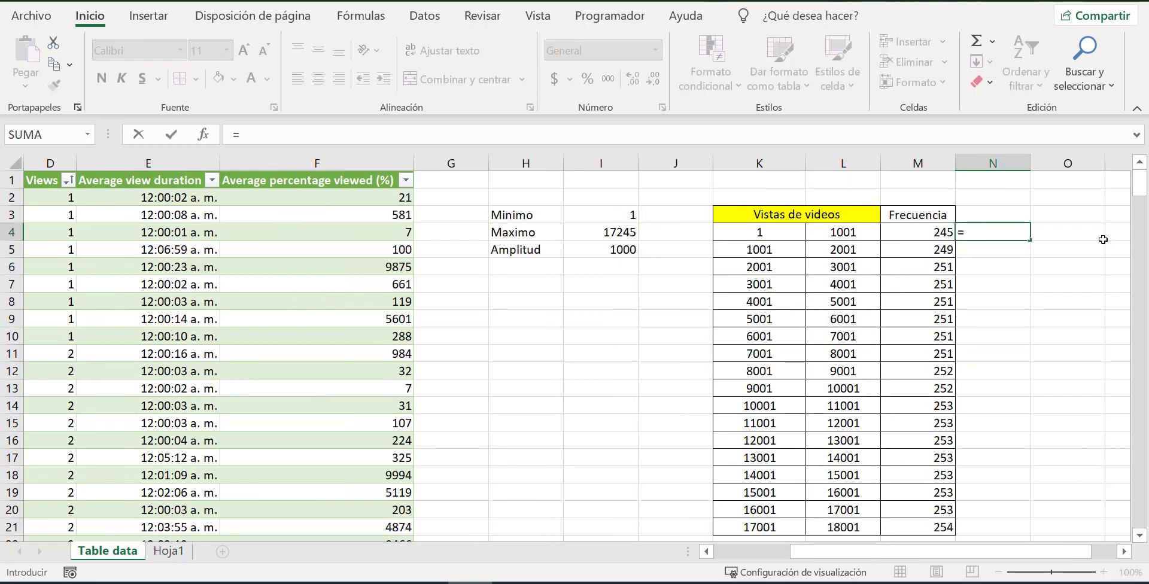
click(794, 234)
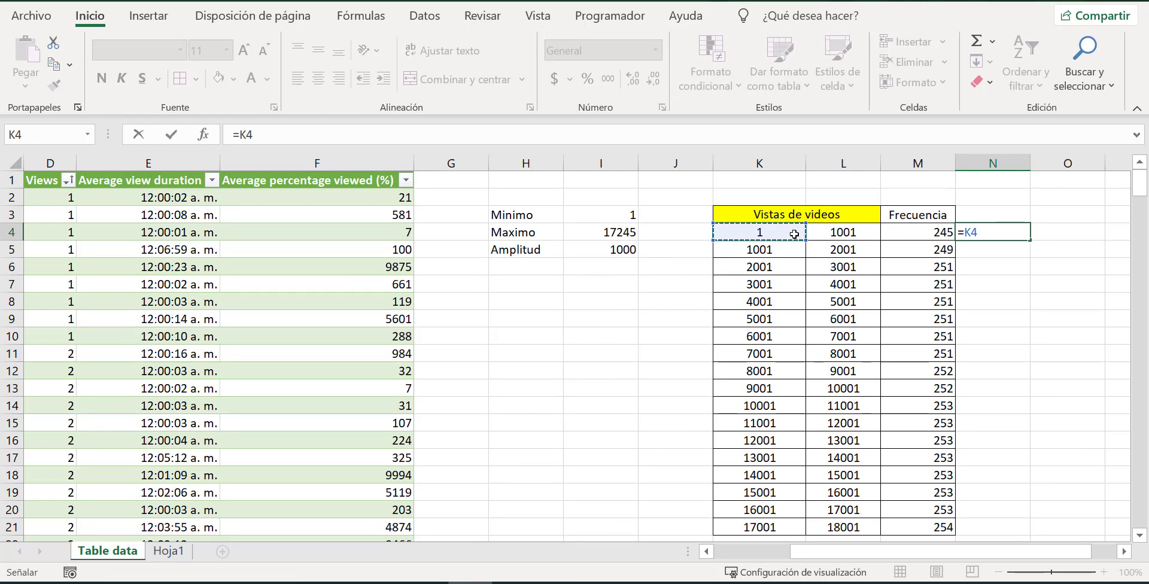
text(&)
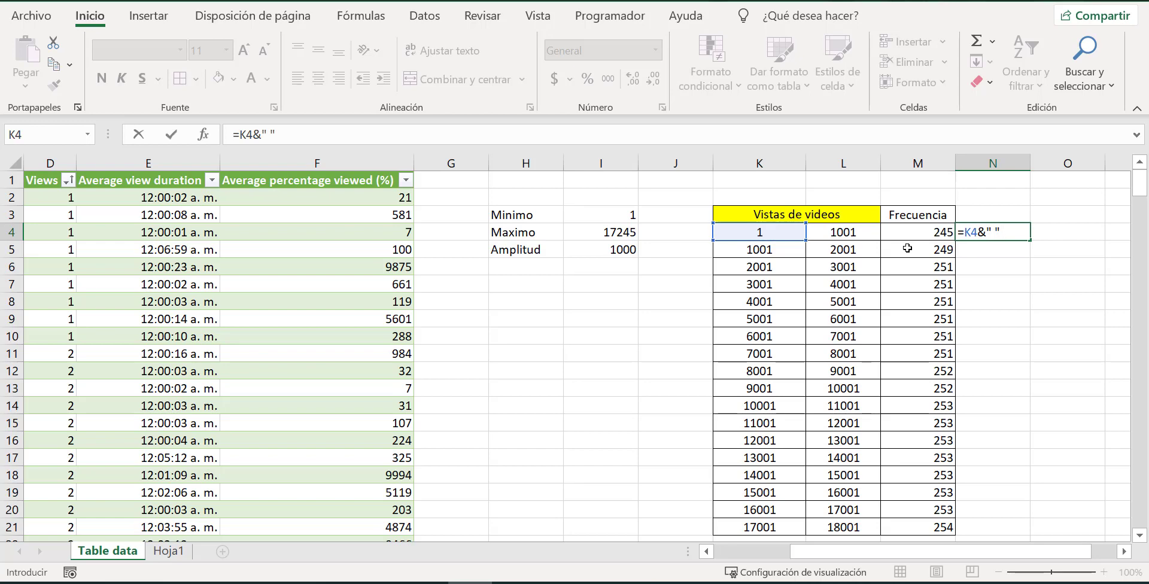
text(" "&)
click(993, 232)
text(-)
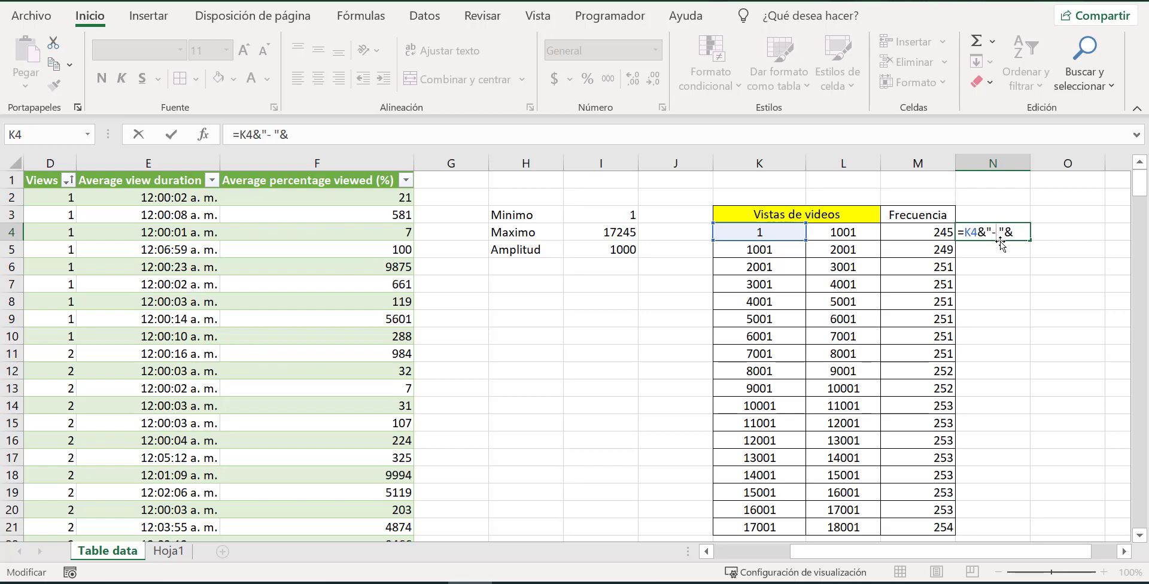
key(Delete)
click(833, 234)
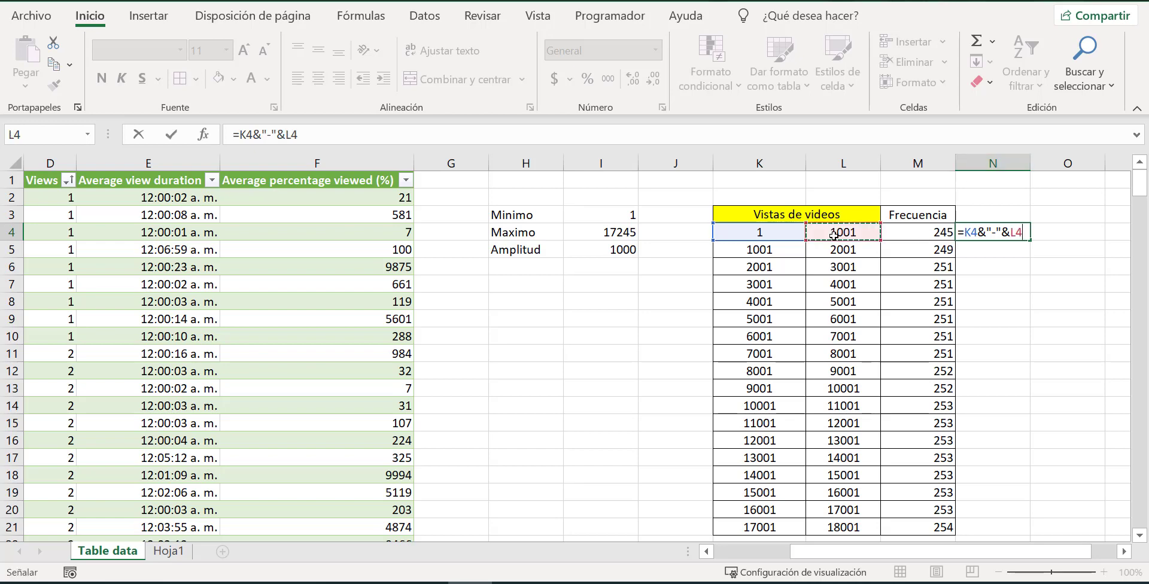
key(Return)
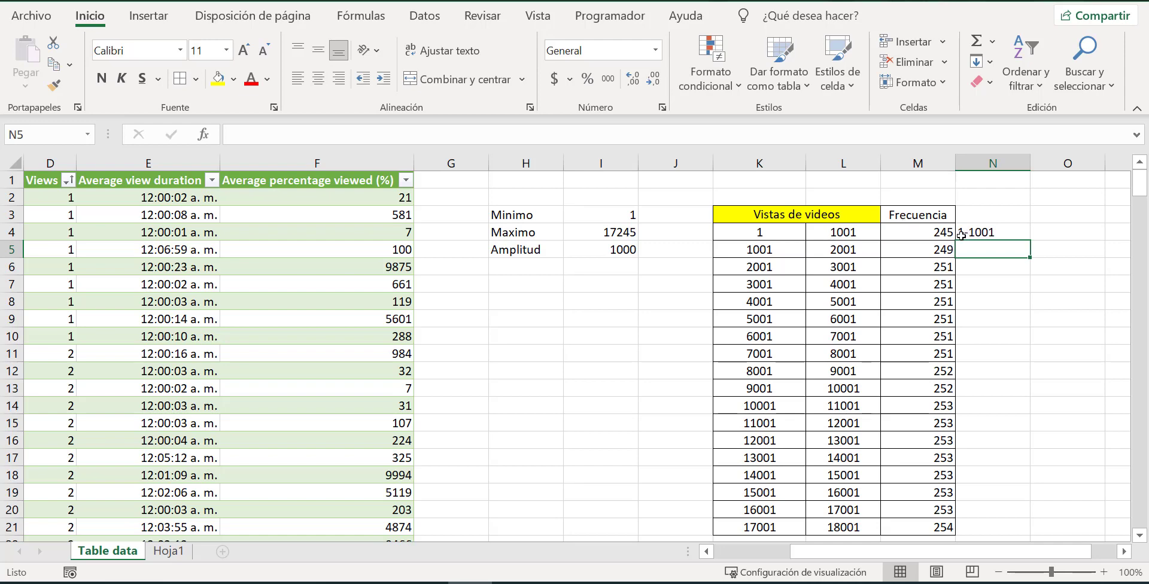
Fill the range label formula from N4 down to N21.
click(994, 228)
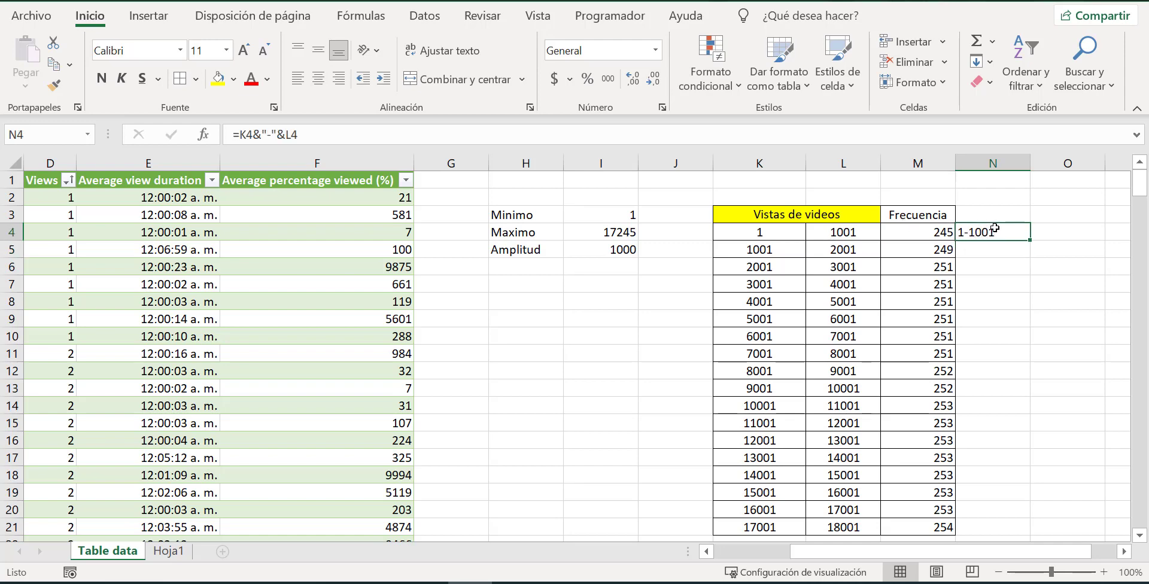
drag(1030, 239, 1051, 534)
click(1077, 263)
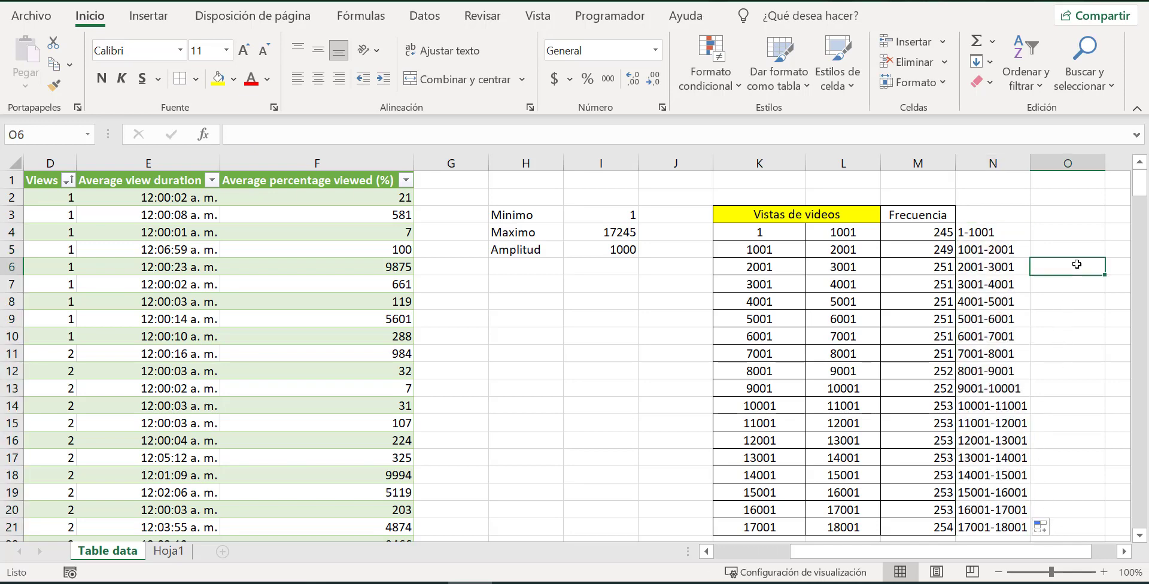
Enter the header Rango de vistas in N3 and autofit the width of column N.
click(979, 215)
text(Ra)
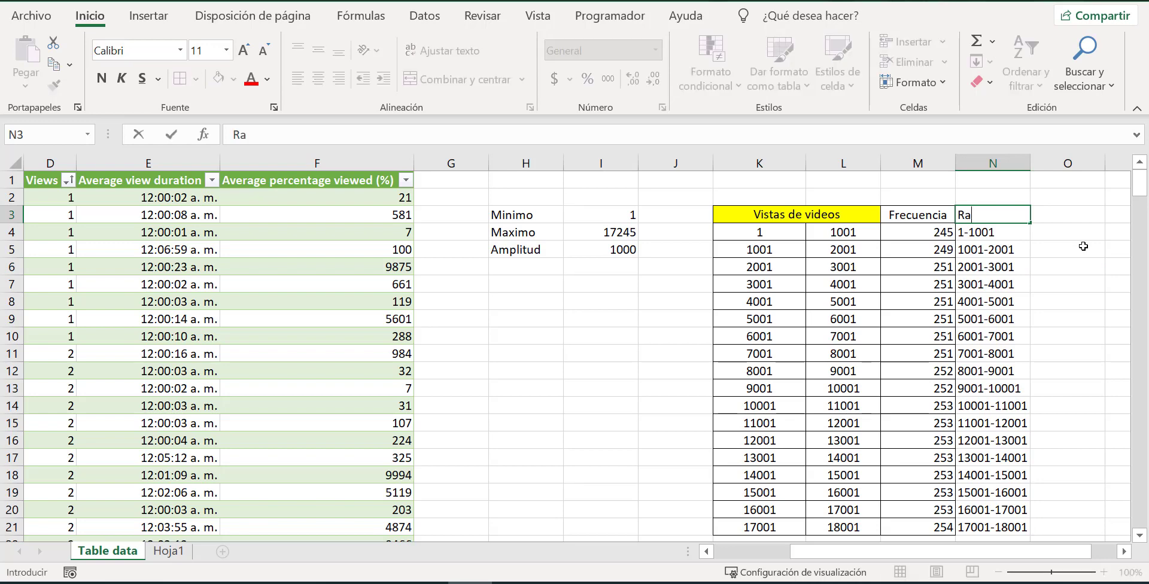
text(ngo de v)
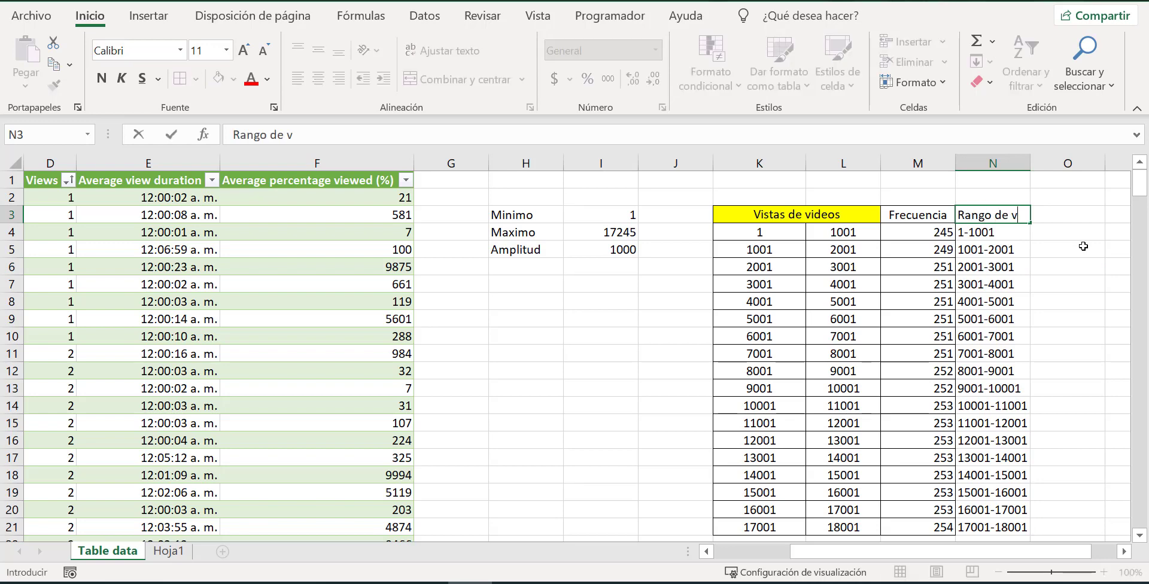
text(istas)
click(1077, 335)
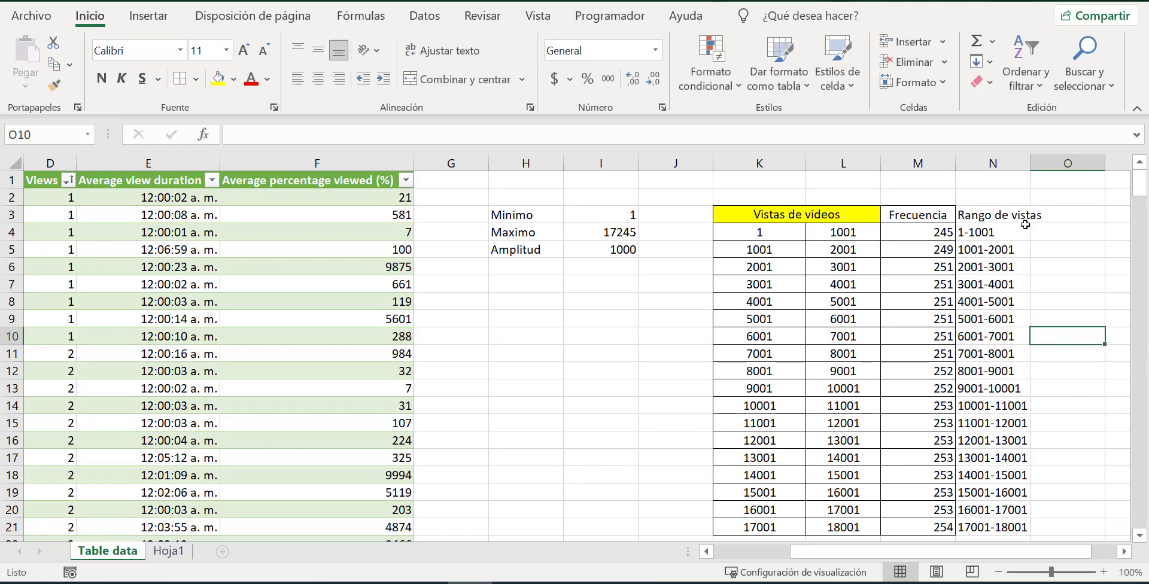
double_click(1031, 163)
click(1034, 206)
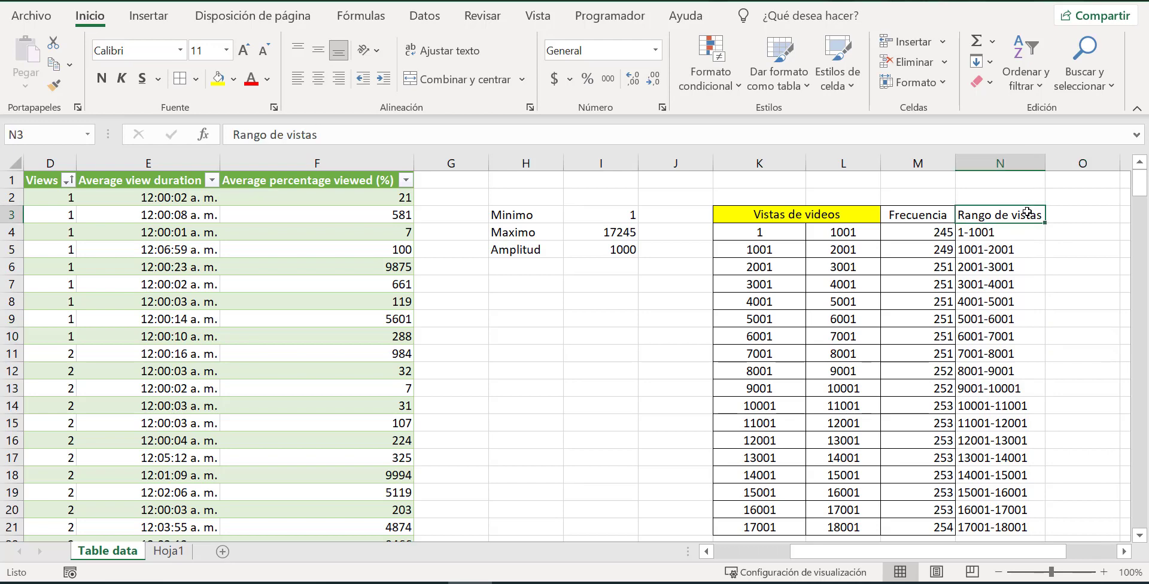
Center the Frecuencia and Rango de vistas columns, M3:N21, both horizontally and vertically.
click(975, 283)
drag(926, 211, 1040, 530)
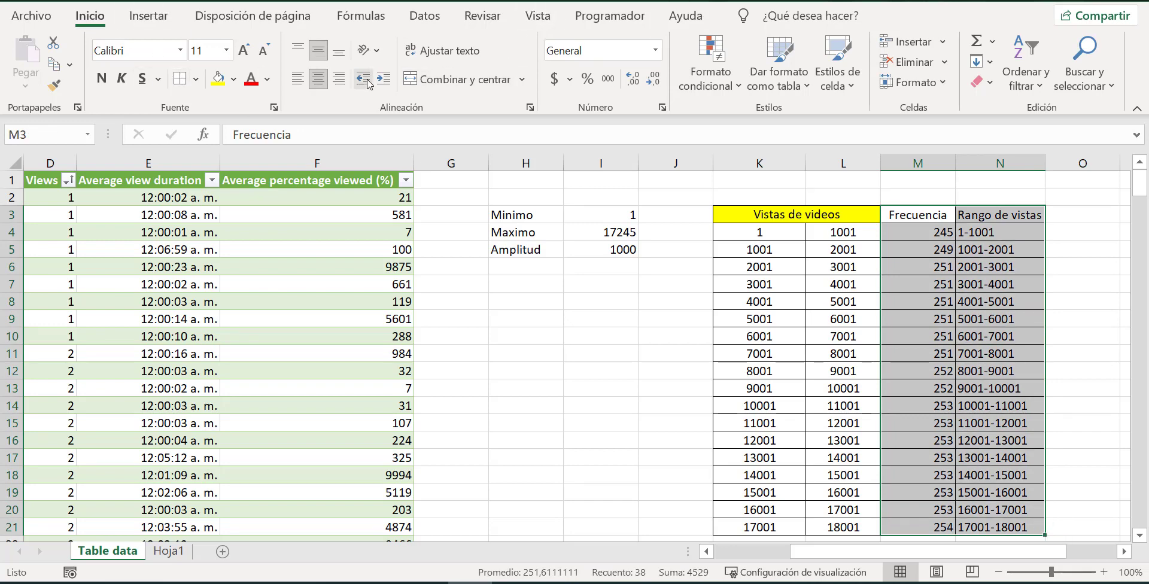
click(319, 78)
click(315, 53)
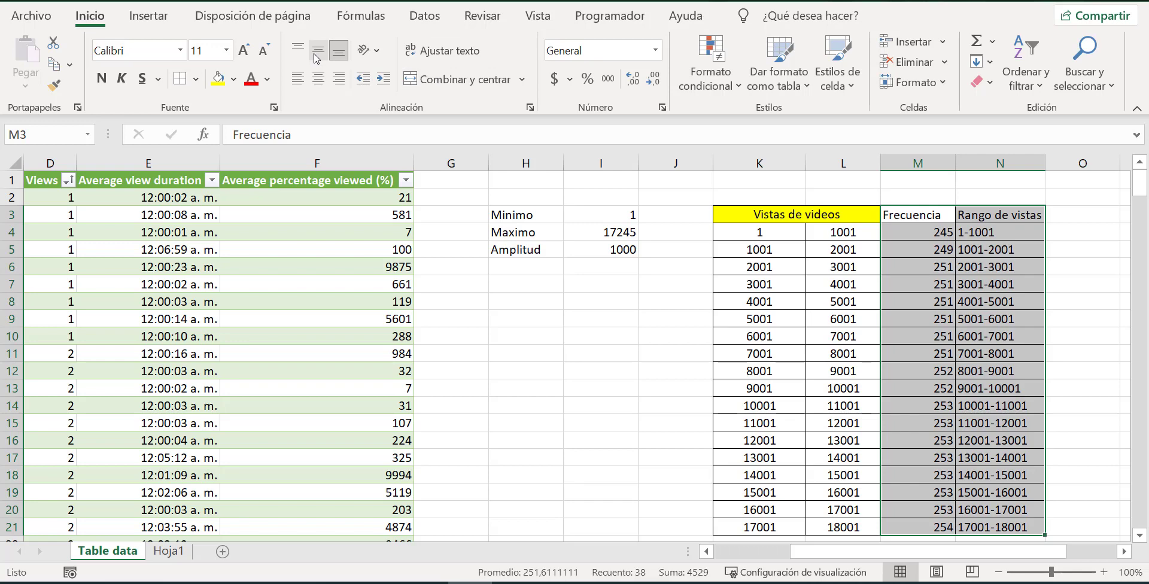
click(318, 50)
click(319, 78)
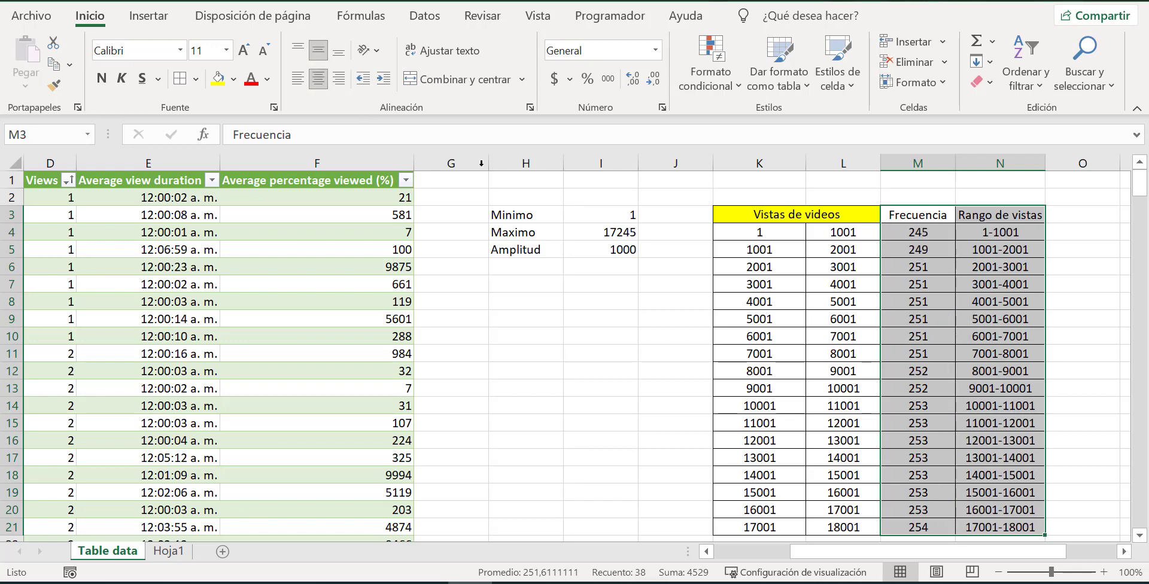
Preview the recommended column, bar and line charts for M3:N21 without inserting any.
right_click(1017, 316)
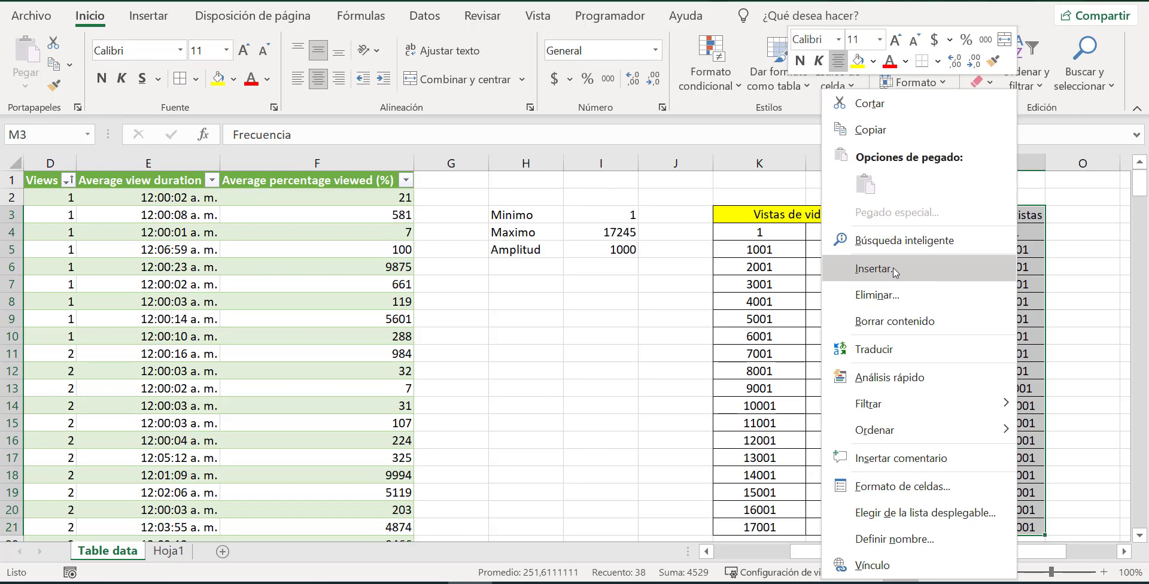
click(153, 21)
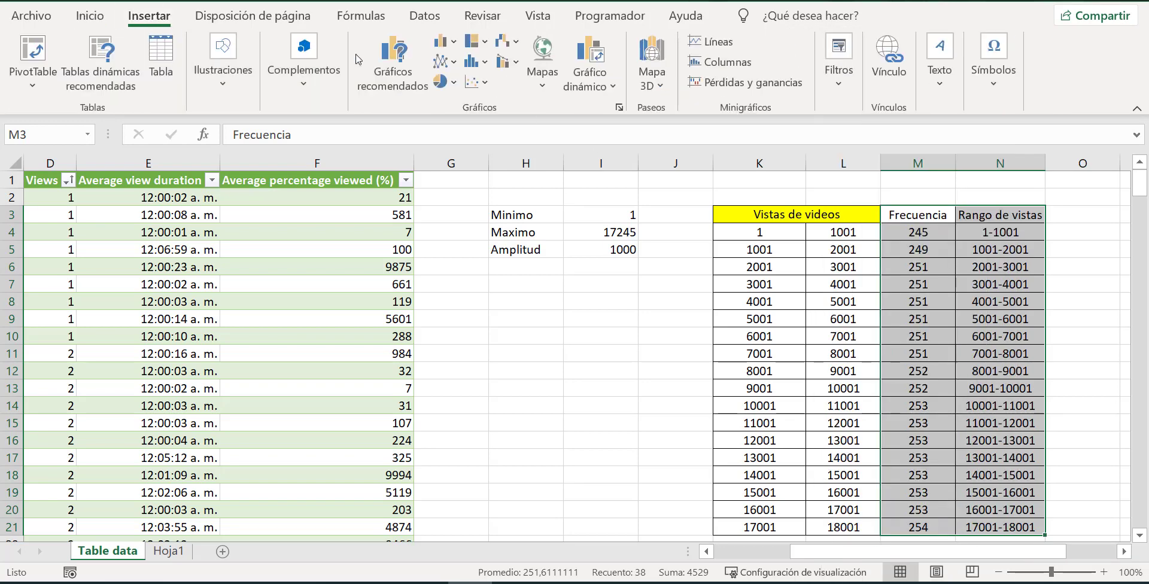
click(449, 46)
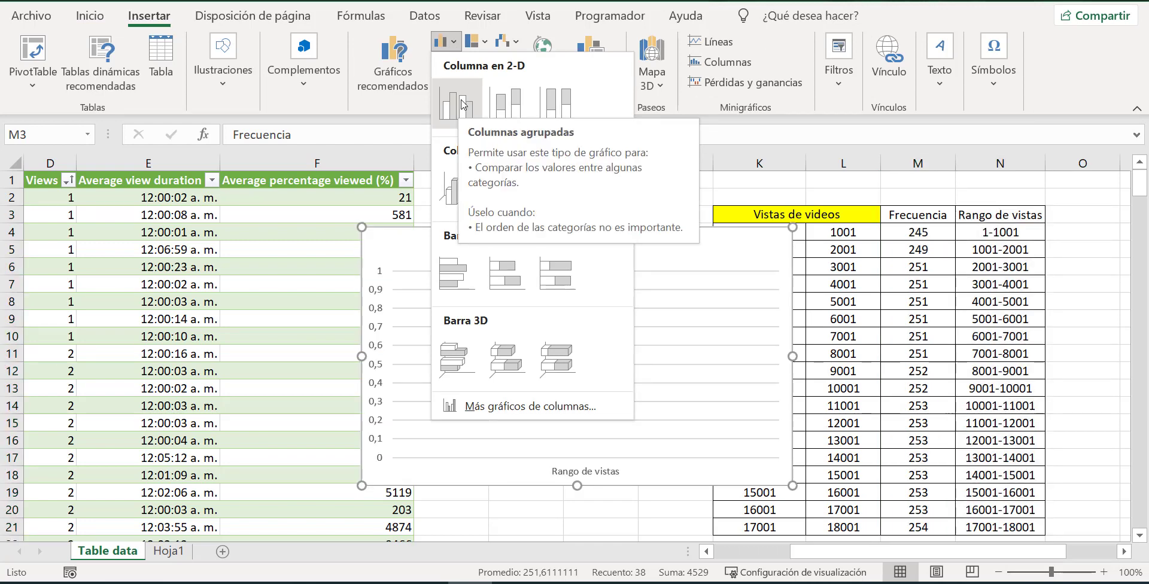
click(399, 68)
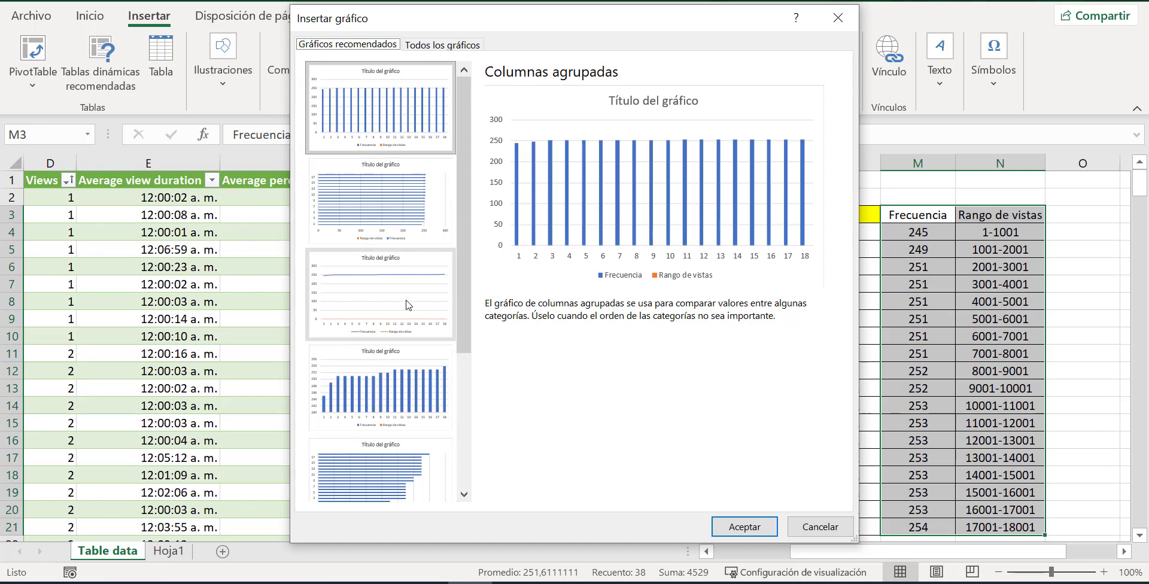
click(356, 286)
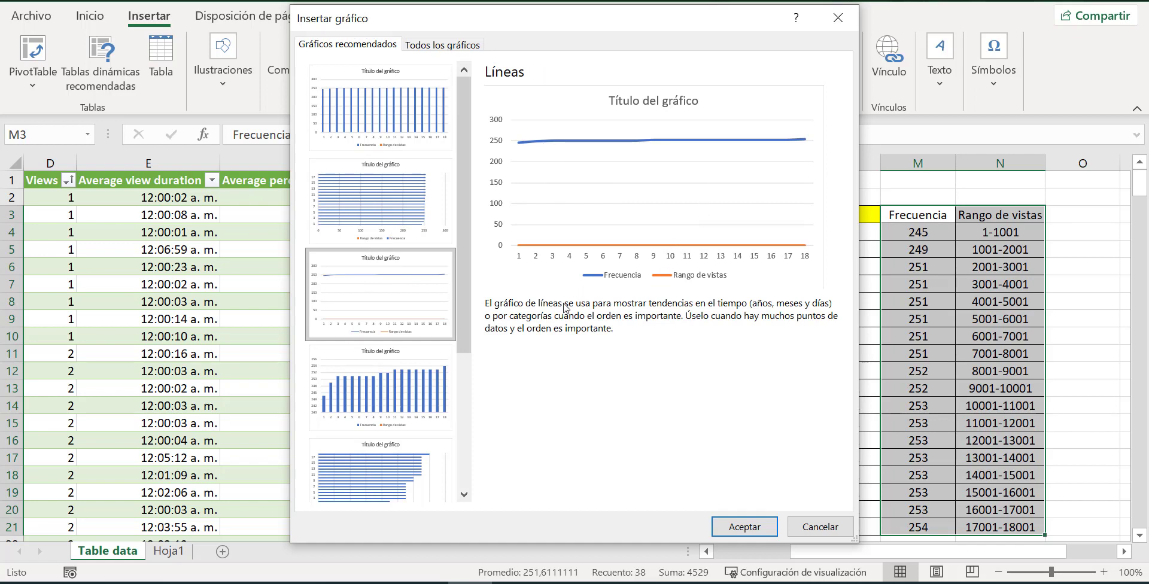
click(383, 409)
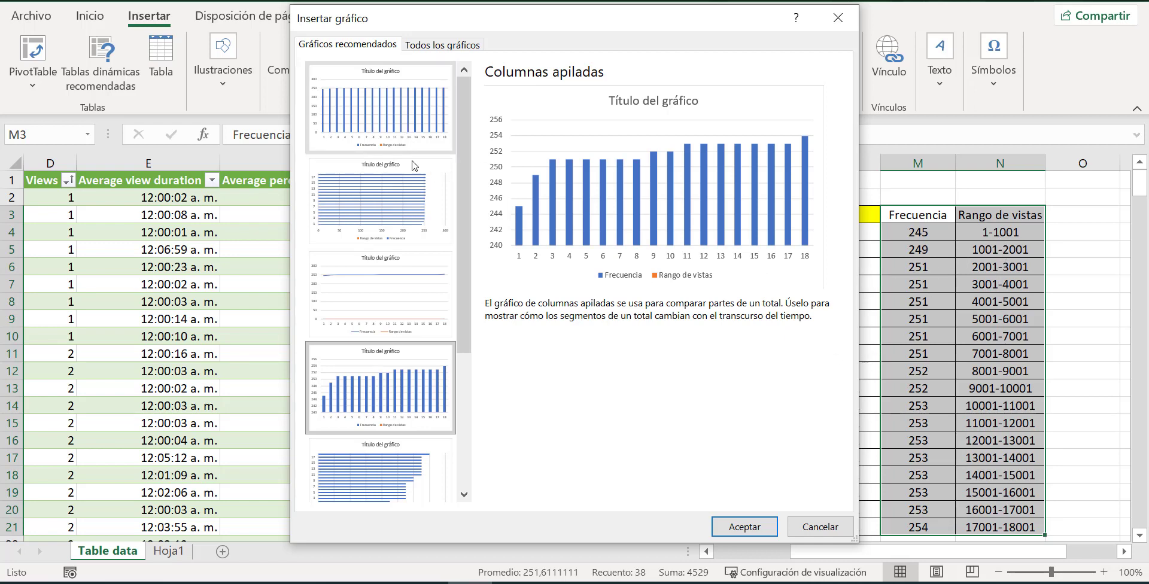
click(397, 201)
click(393, 288)
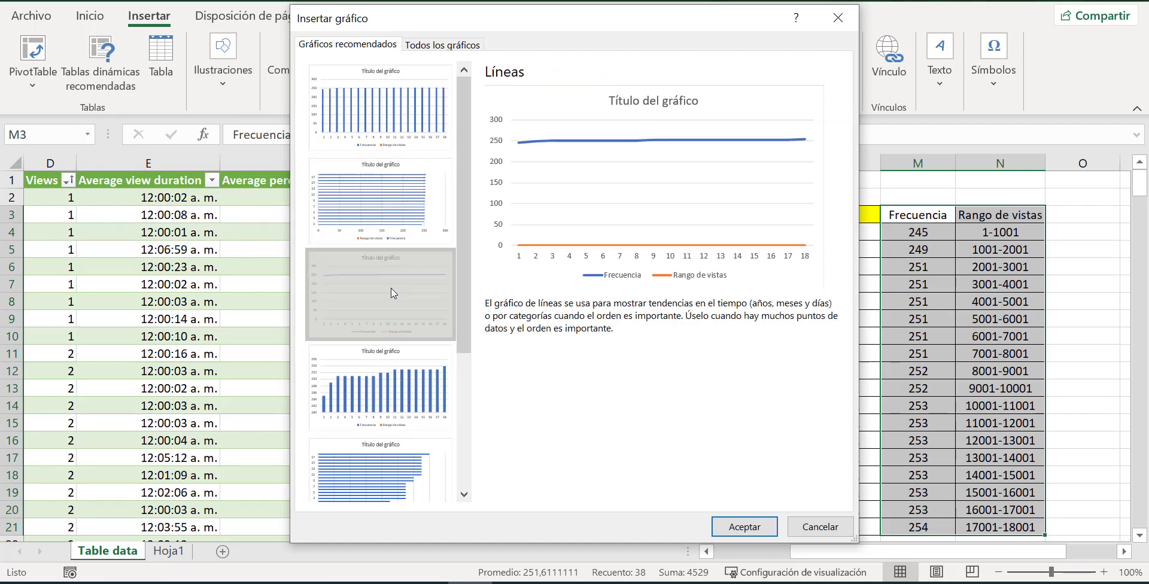
click(392, 352)
click(366, 446)
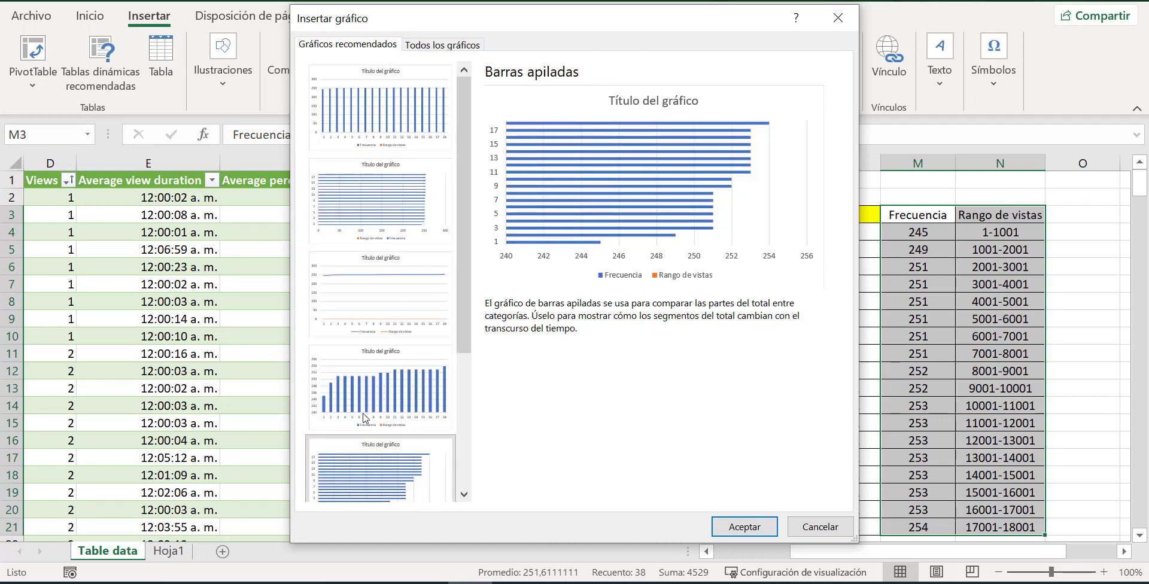
click(389, 105)
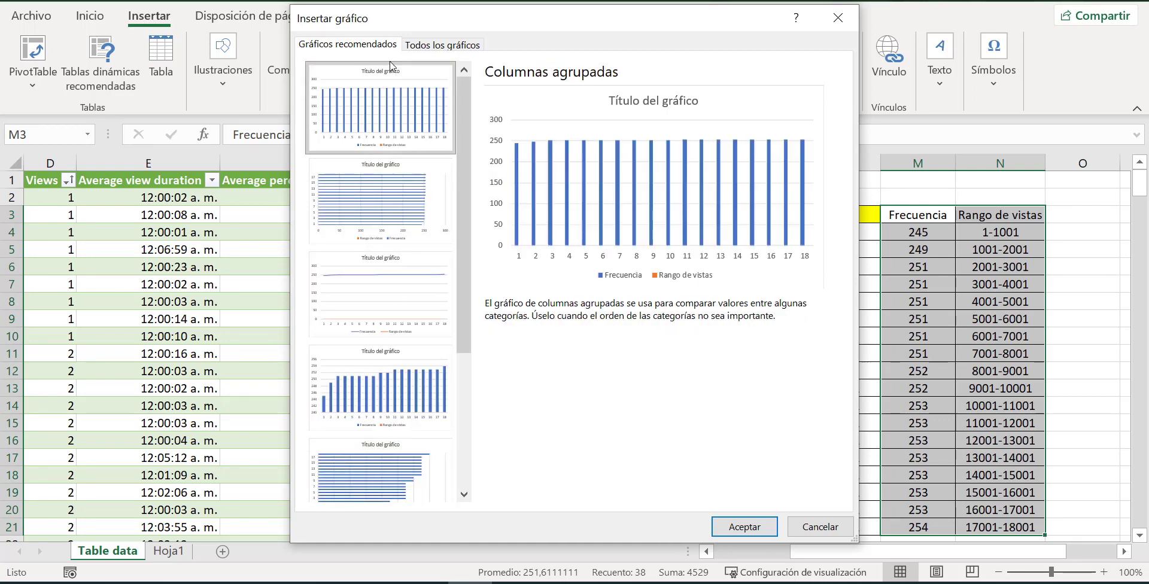
click(837, 18)
Insert a 2-D stacked column chart from M3:N21 and set its horizontal axis labels to N4:N21.
click(444, 42)
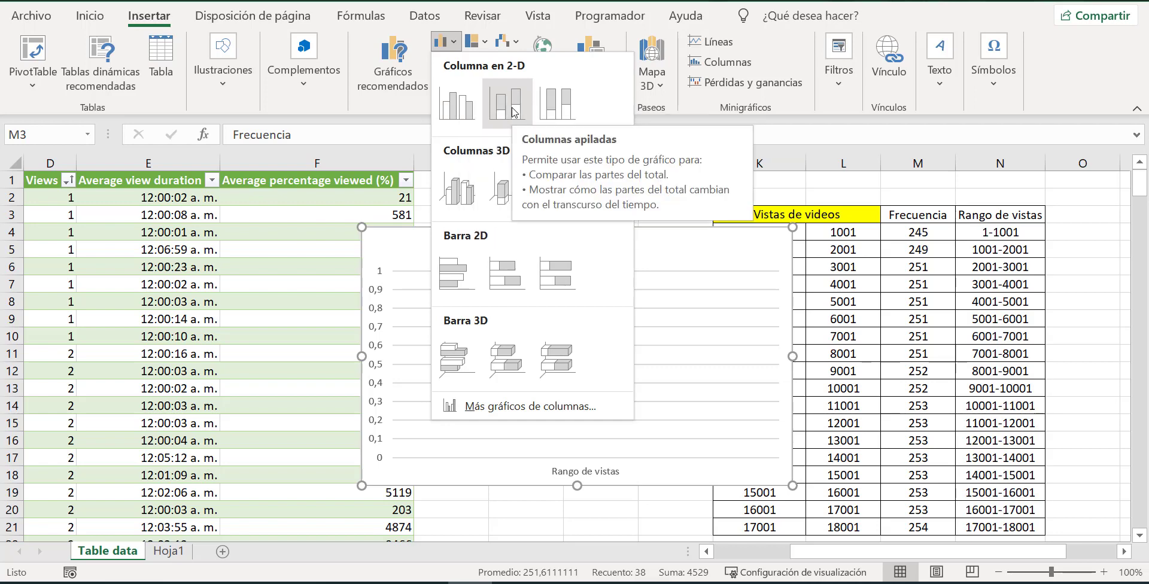
click(514, 112)
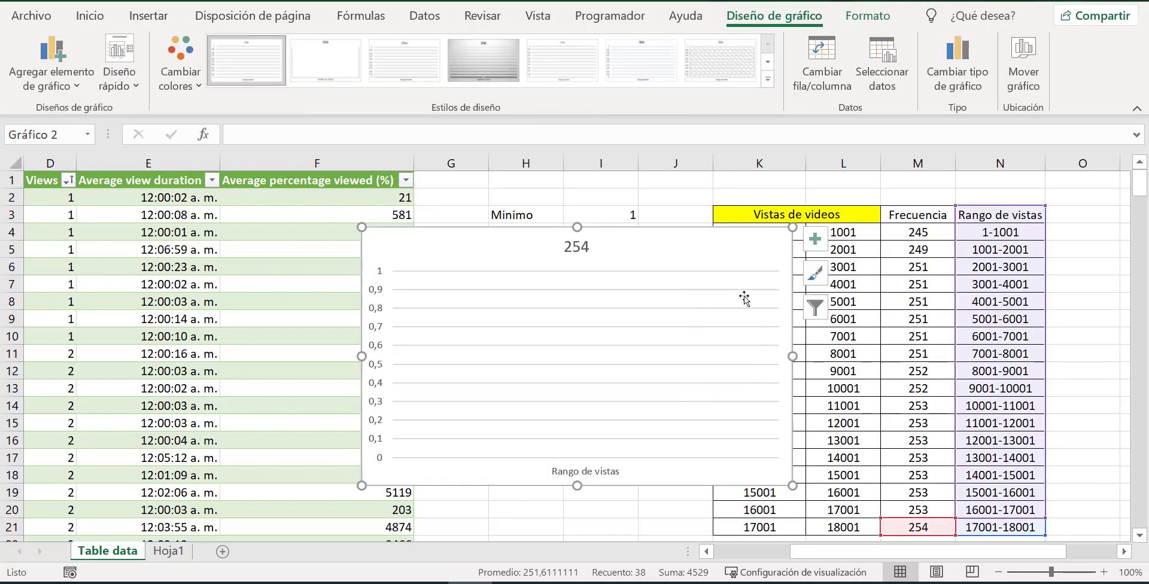
right_click(750, 258)
click(837, 326)
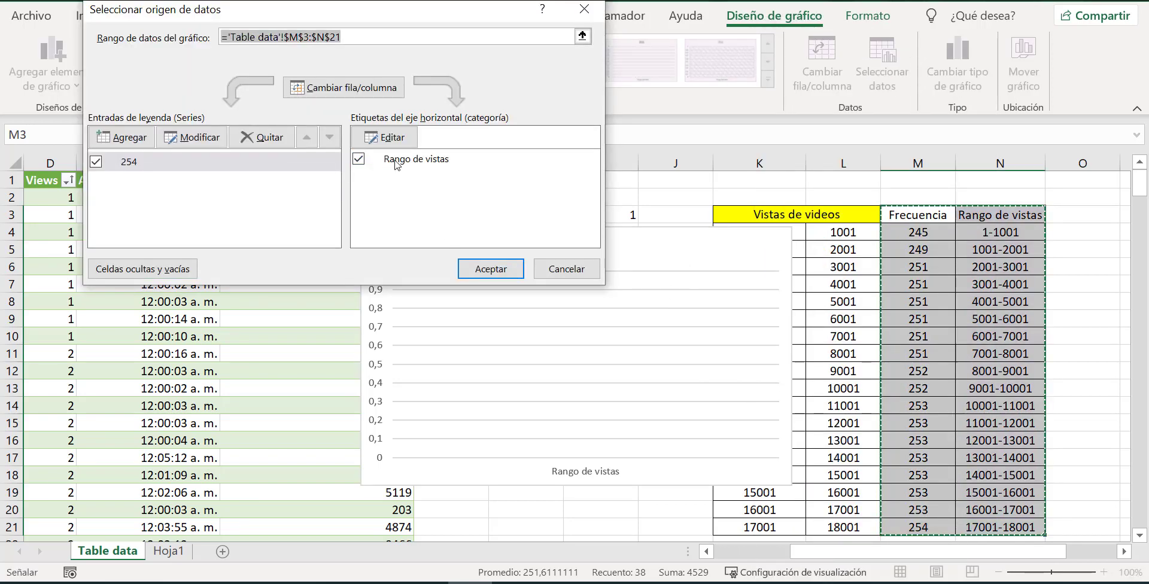
click(383, 137)
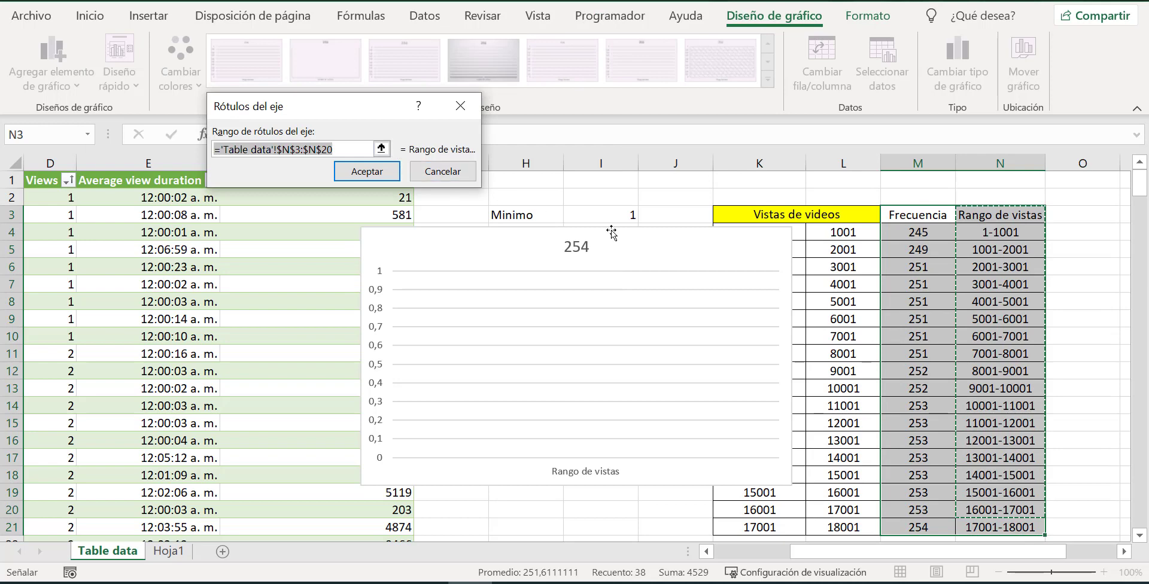
drag(995, 232, 991, 531)
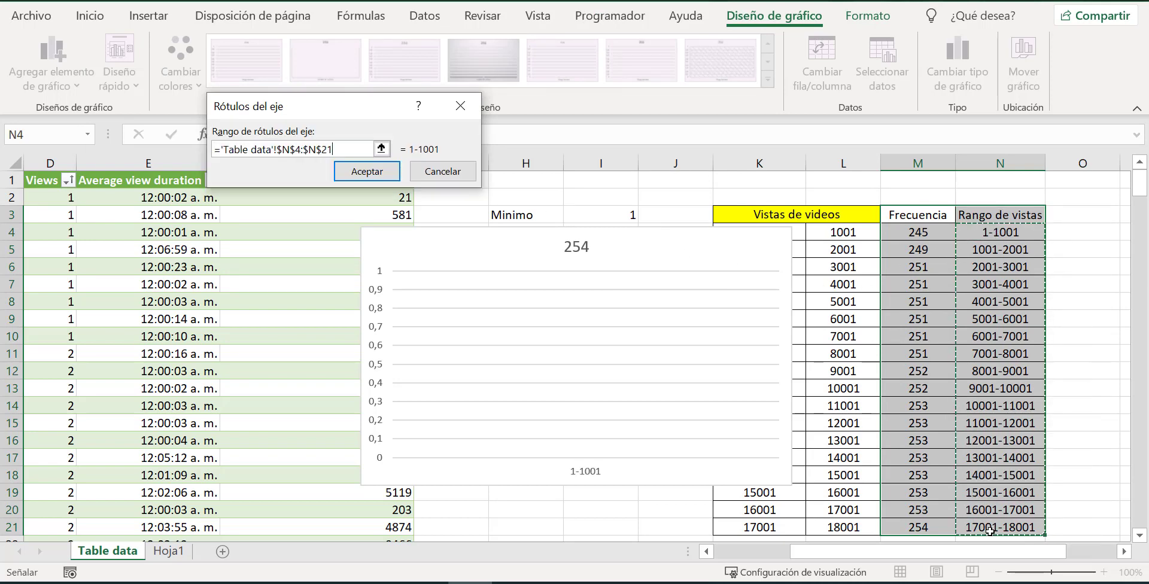
click(368, 175)
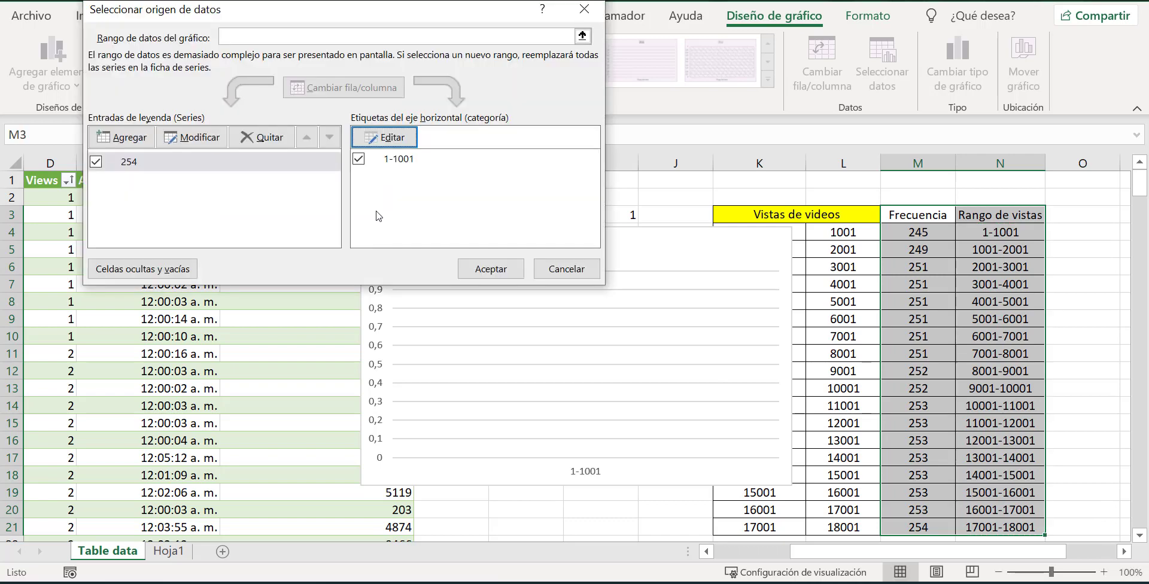
Edit the chart's data series to take its name from M3 and its values from M4:M21.
click(192, 141)
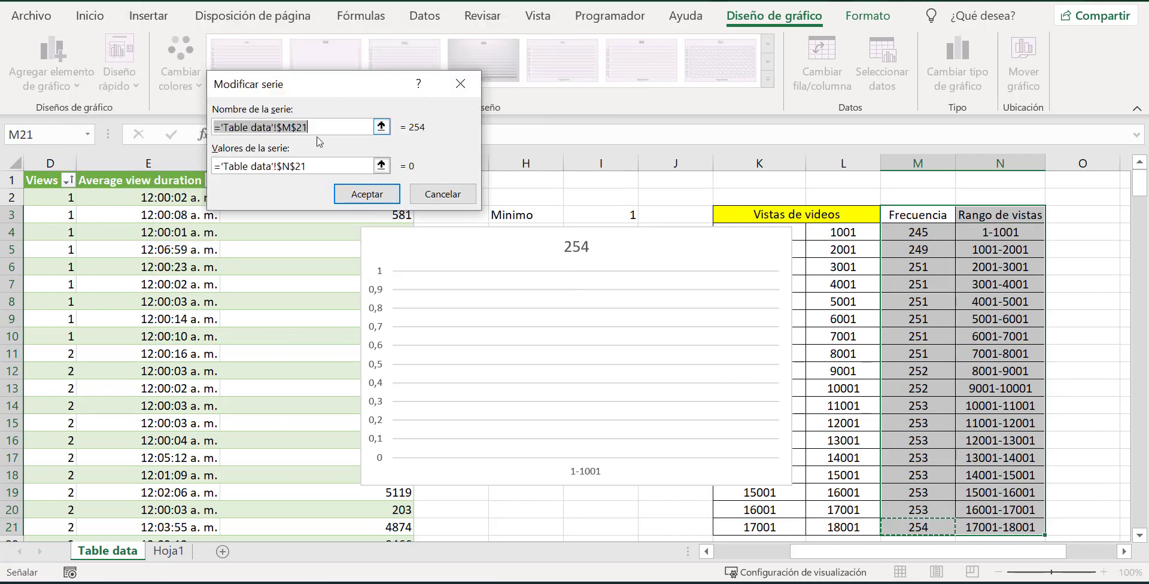
click(382, 127)
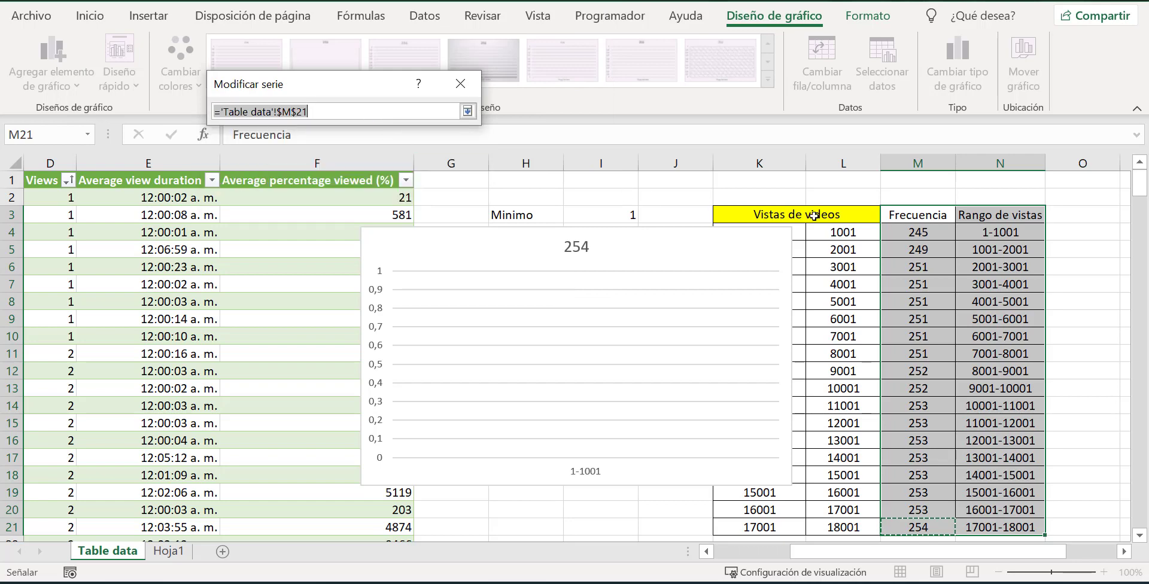
click(930, 221)
click(467, 111)
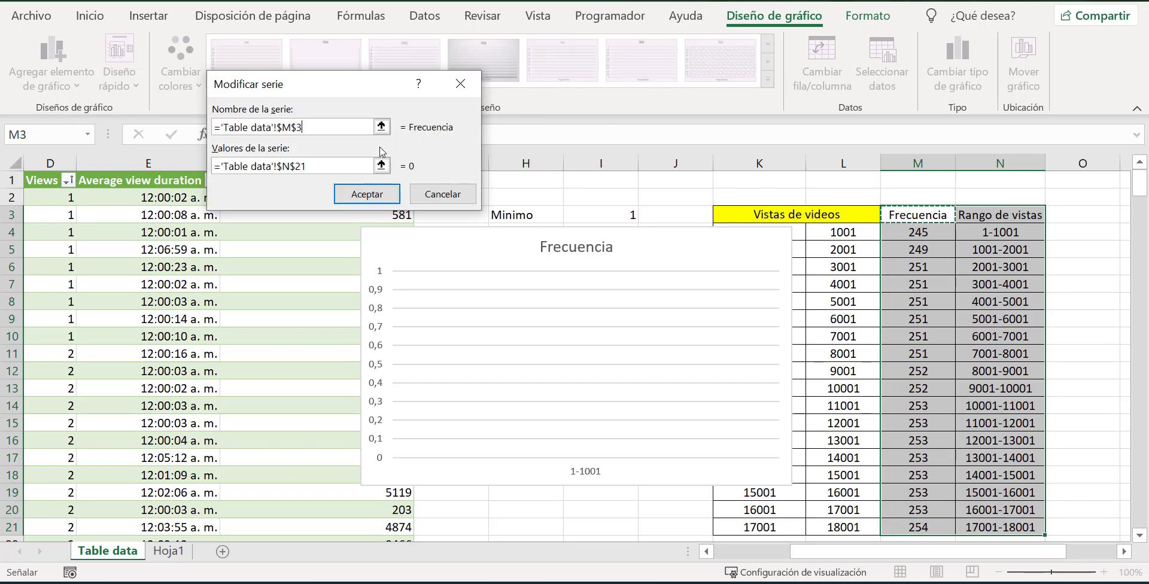
click(382, 166)
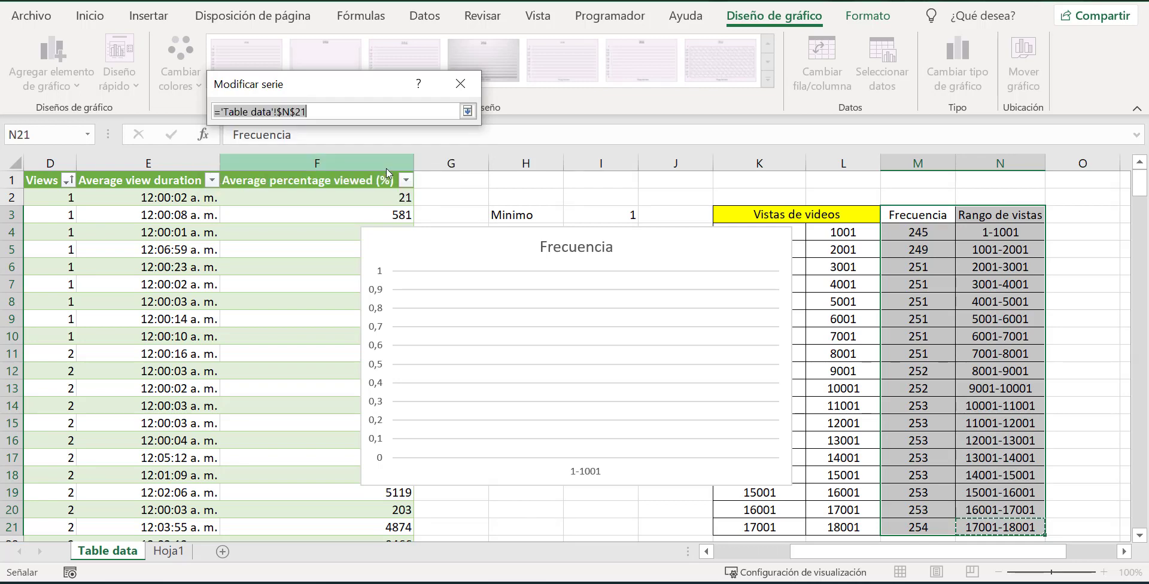
drag(943, 234, 936, 526)
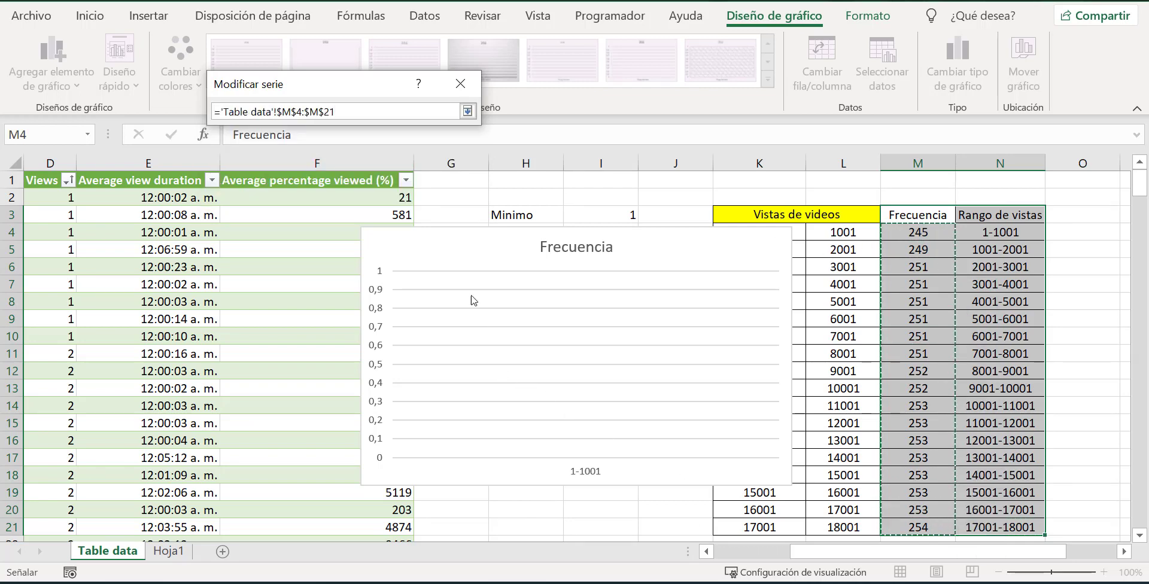
click(467, 112)
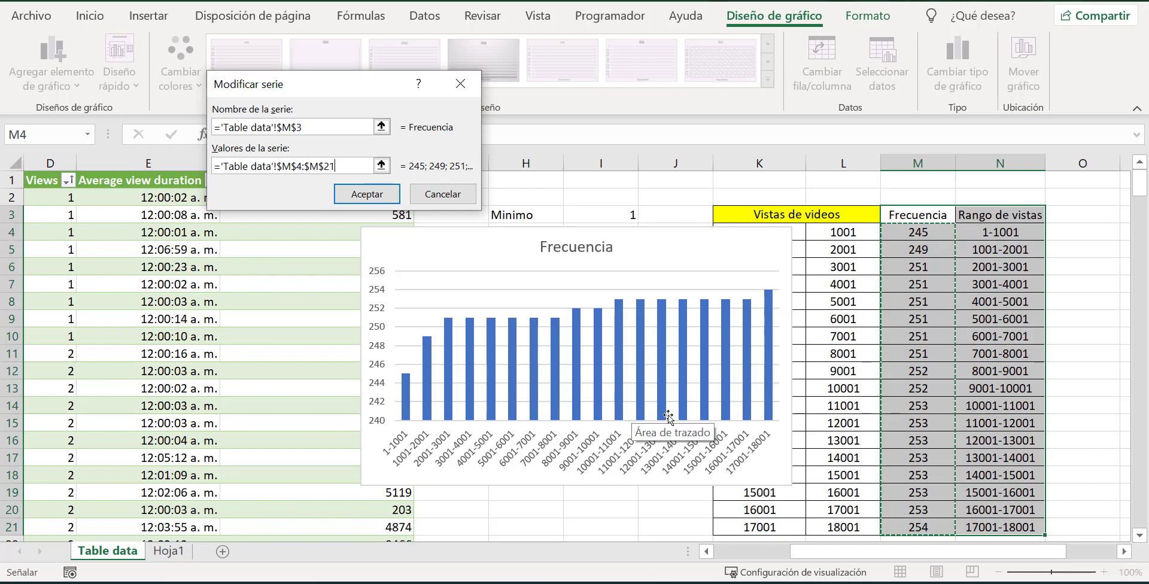
key(Return)
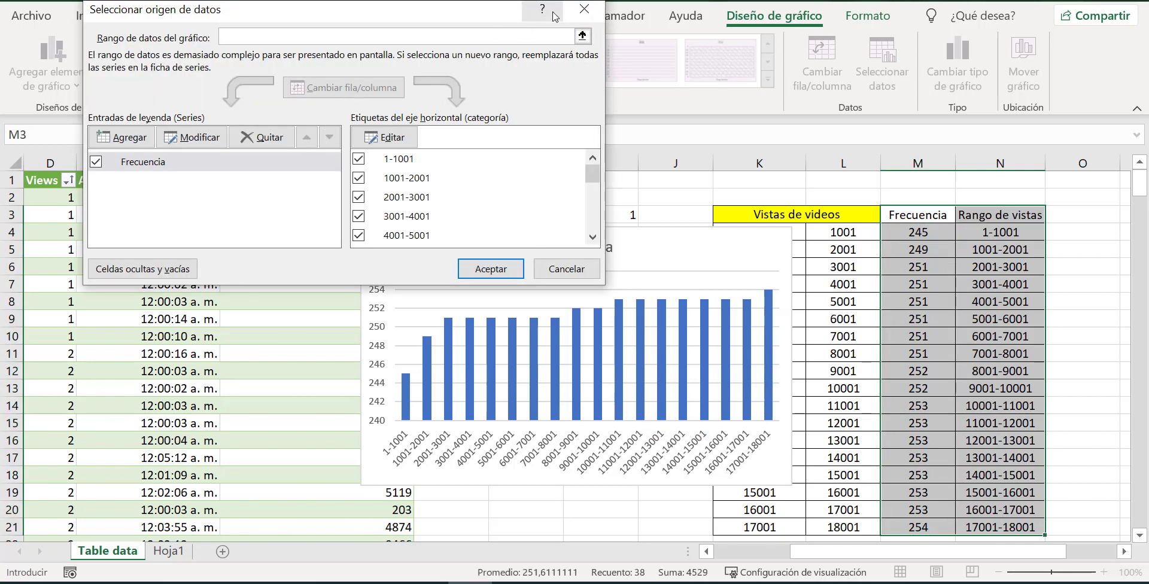
click(584, 18)
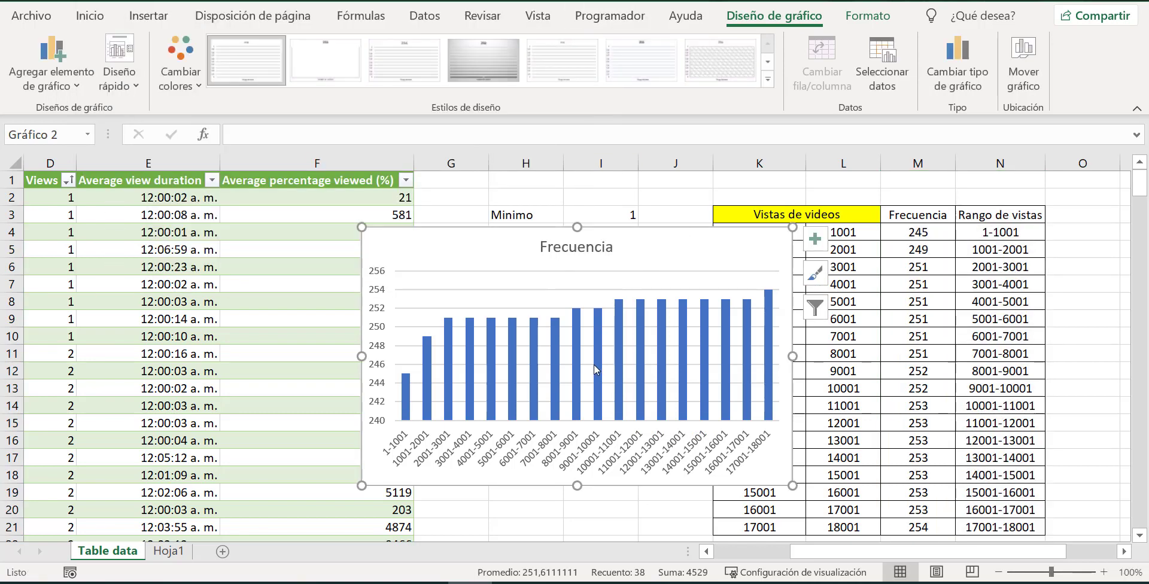
mouse_move(595, 370)
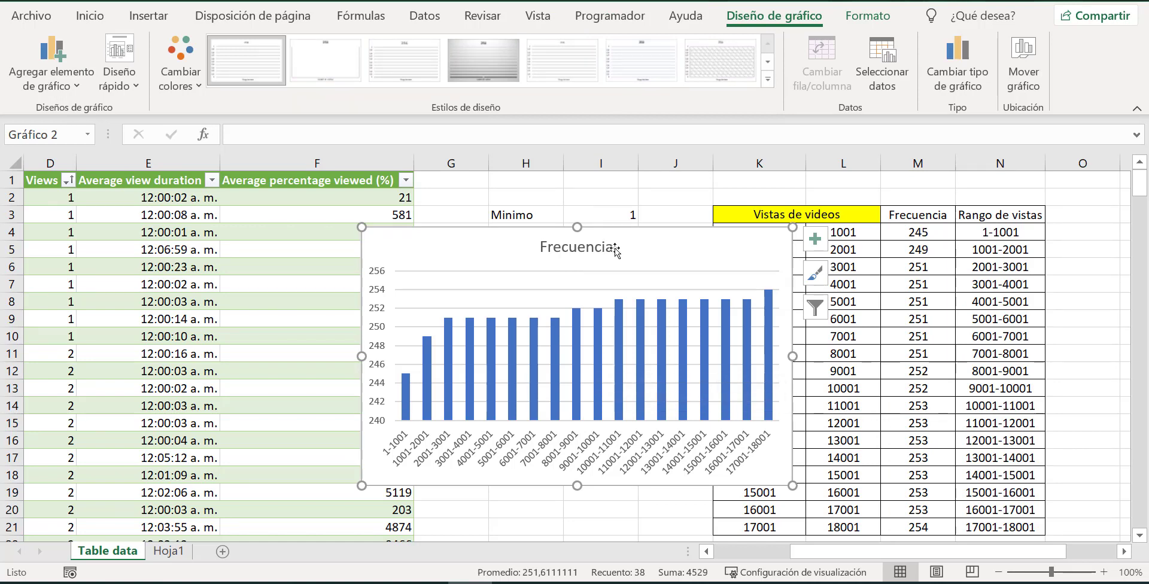